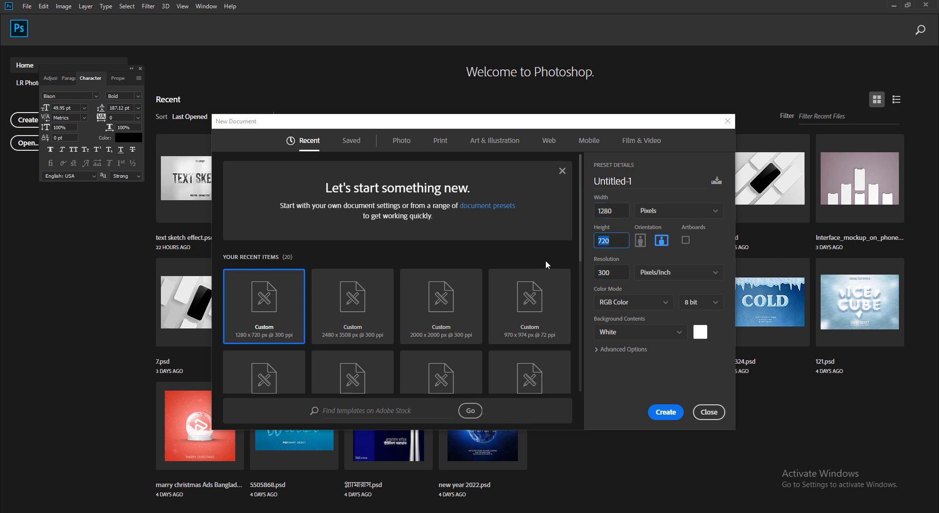
Create a 1280 × 720 px white RGB document at 300 ppi and duplicate its Background layer
{"action": "left_click", "coordinate": [665, 411]}
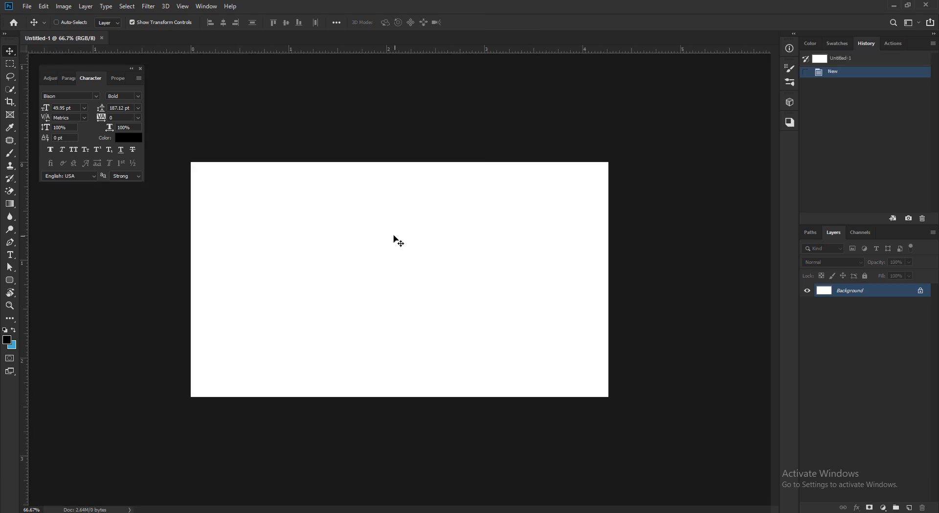
{"action": "left_click_drag", "start_coordinate": [869, 298], "coordinate": [910, 508]}
{"action": "scroll", "coordinate": [380, 262], "scroll_direction": "up", "scroll_amount": 2}
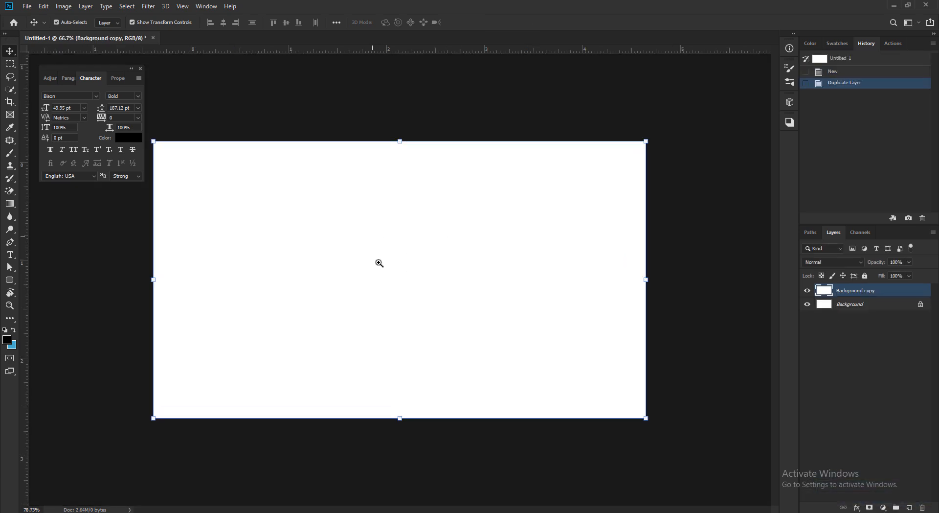
Convert the Background copy layer to a smart object
{"action": "right_click", "coordinate": [866, 292]}
{"action": "left_click", "coordinate": [776, 235]}
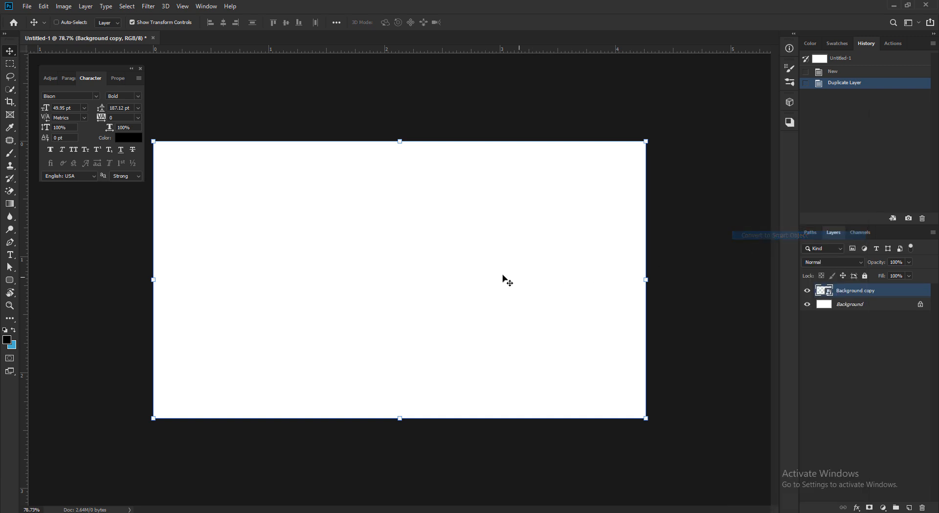
{"action": "scroll", "coordinate": [413, 273], "scroll_direction": "up", "scroll_amount": 1}
{"action": "scroll", "coordinate": [414, 273], "scroll_direction": "up", "scroll_amount": 1}
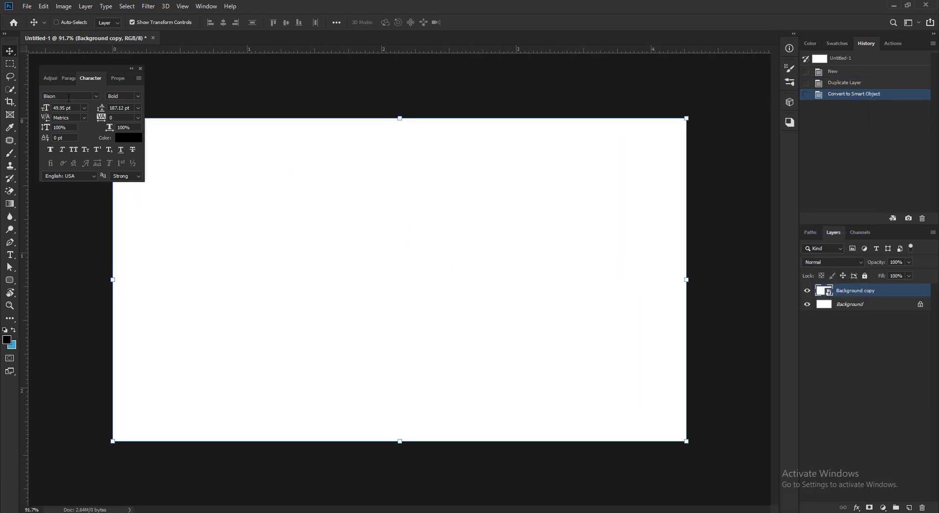
Reduce the keystroke font size in SwordSoft Mousetrack and minimise its window
{"action": "left_click", "coordinate": [10, 65]}
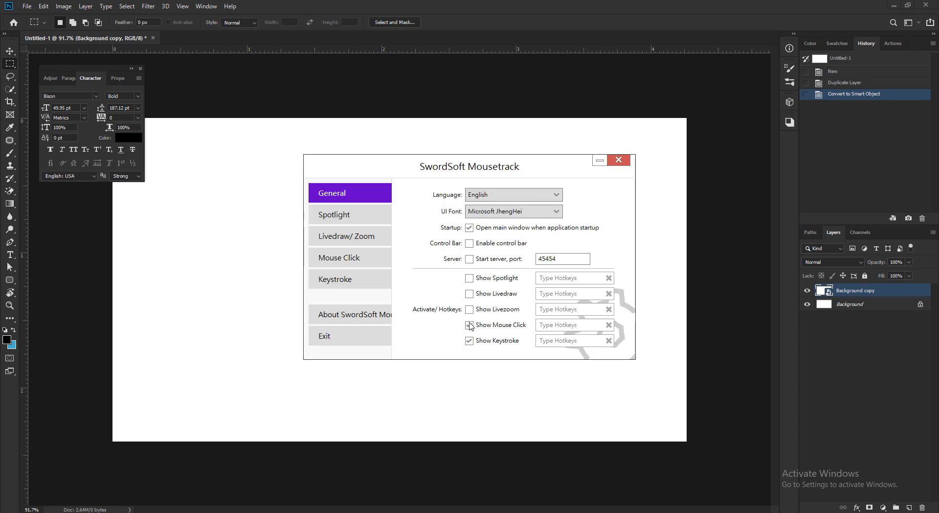
{"action": "left_click", "coordinate": [360, 283]}
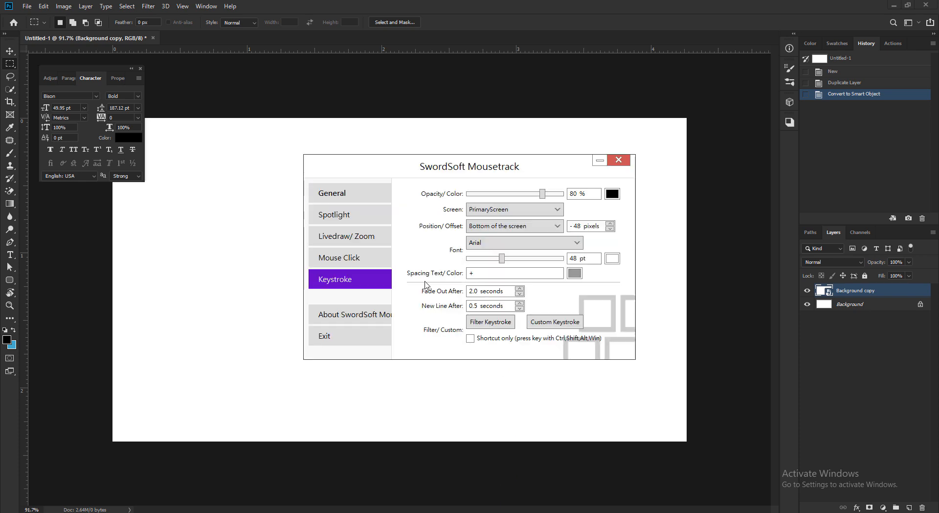
{"action": "left_click", "coordinate": [477, 263]}
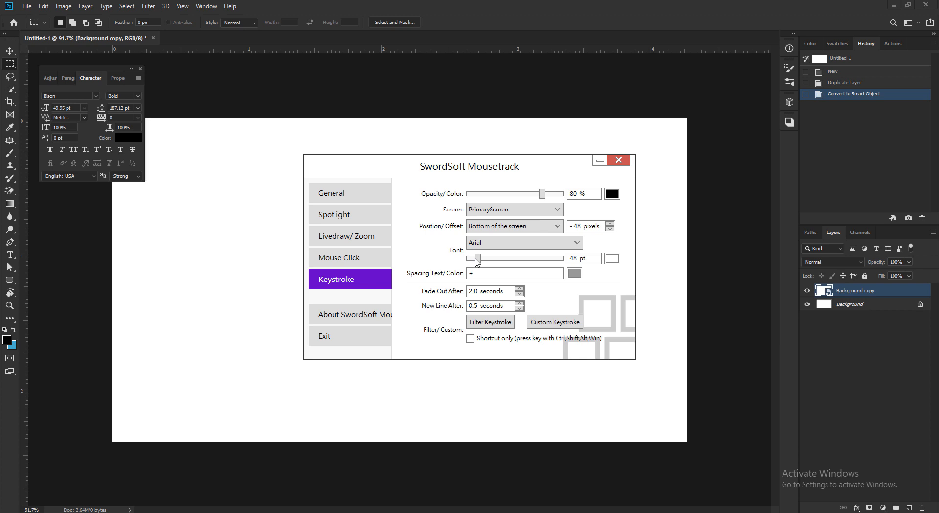
{"action": "left_click_drag", "start_coordinate": [475, 257], "coordinate": [472, 258]}
{"action": "left_click", "coordinate": [600, 160]}
Switch to Chrome, open the yellow textile photo on Unsplash and copy the words "fabric texture" from its description
{"action": "mouse_move", "coordinate": [263, 511]}
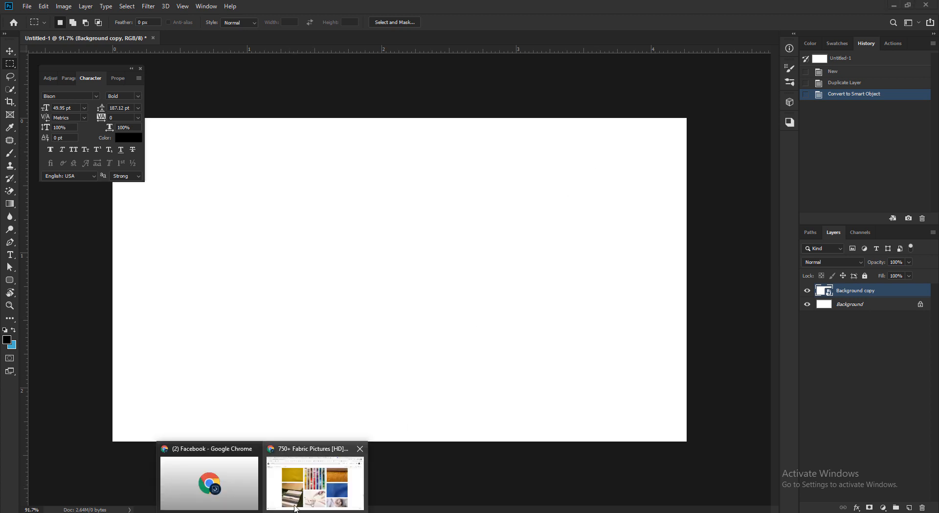
{"action": "left_click", "coordinate": [302, 502]}
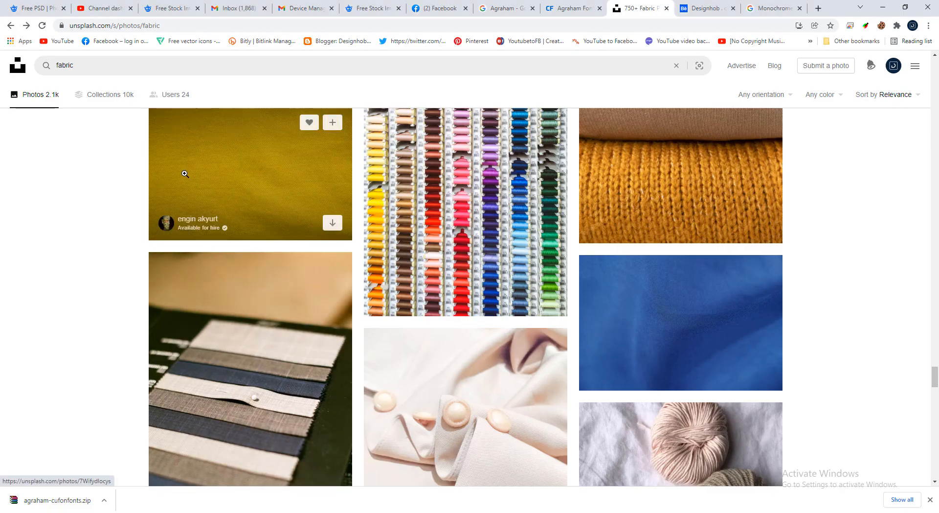
{"action": "left_click", "coordinate": [185, 174]}
{"action": "scroll", "coordinate": [327, 233], "scroll_direction": "down", "scroll_amount": 5}
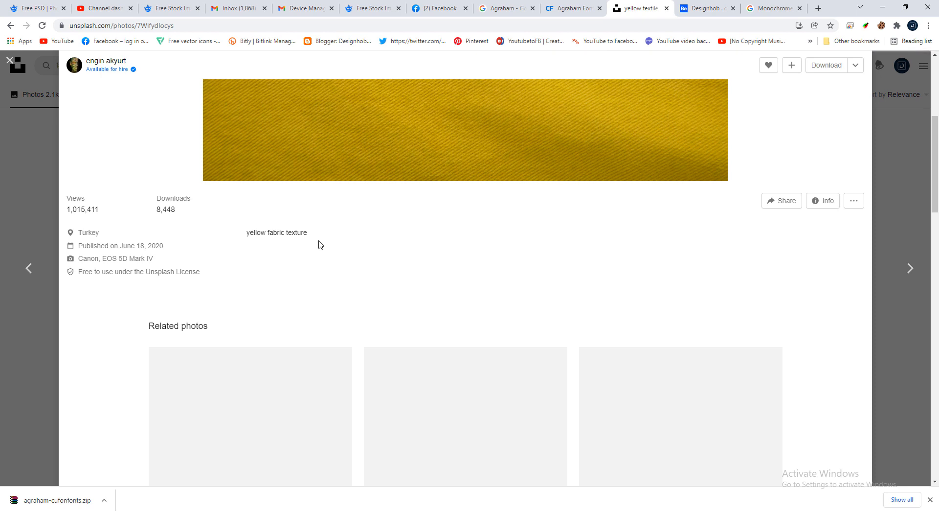
{"action": "double_click", "coordinate": [277, 234]}
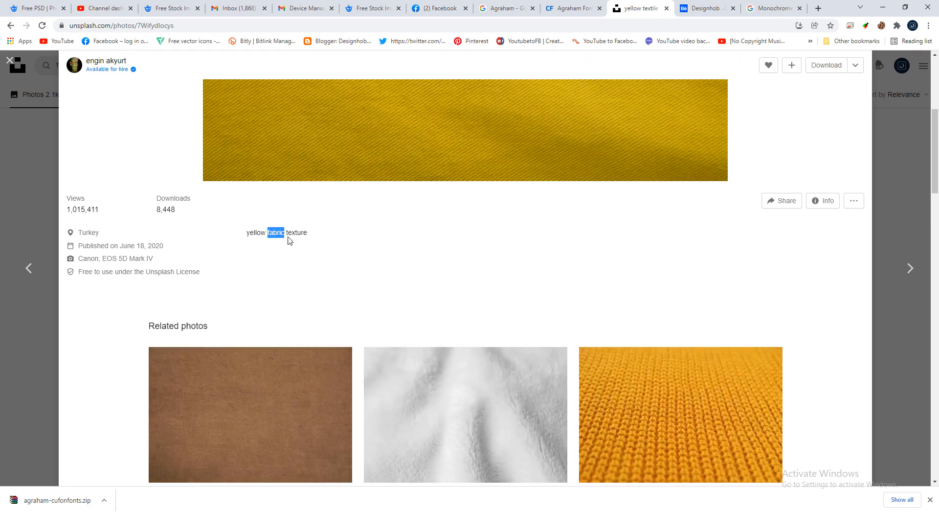
{"action": "left_click_drag", "start_coordinate": [289, 240], "coordinate": [314, 241]}
{"action": "key", "text": "ctrl+c"}
{"action": "left_click", "coordinate": [34, 71]}
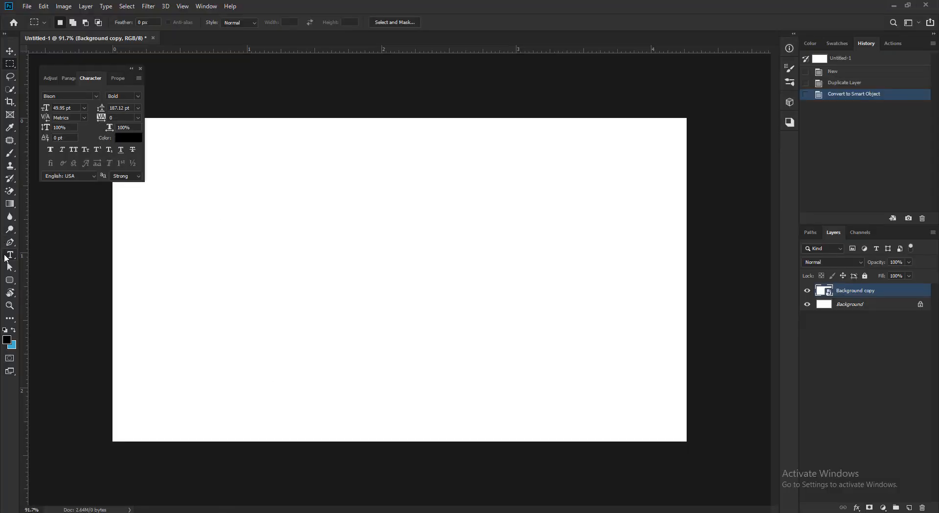
Back in Photoshop, add a text layer from the copied words and shorten it to "fabric"
{"action": "left_click", "coordinate": [10, 255]}
{"action": "left_click", "coordinate": [298, 289]}
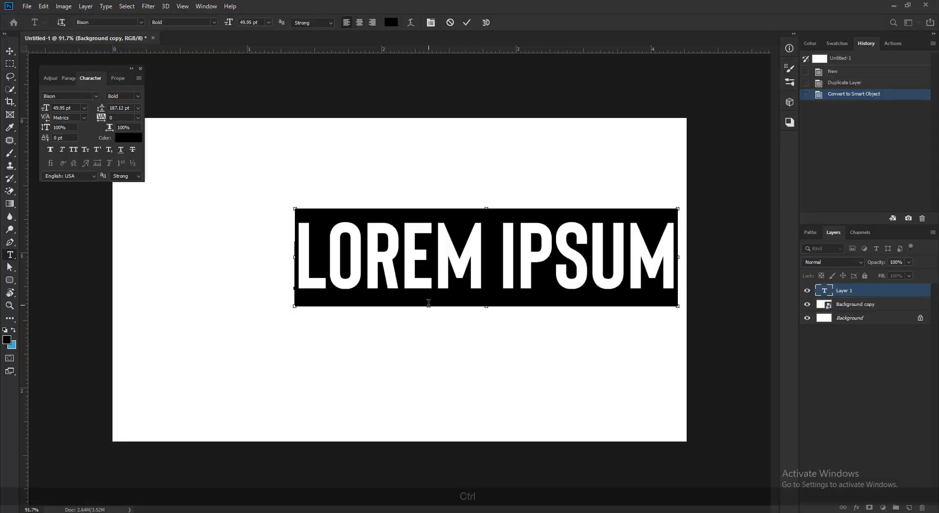
{"action": "key", "text": "ctrl+v"}
{"action": "key", "text": "ctrl+a"}
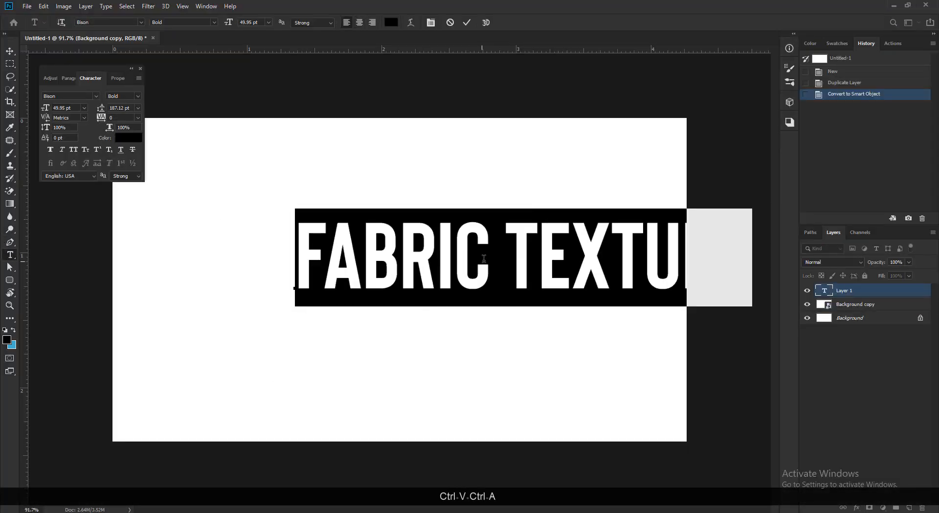
{"action": "left_click_drag", "start_coordinate": [484, 259], "coordinate": [786, 266]}
{"action": "key", "text": "BackSpace"}
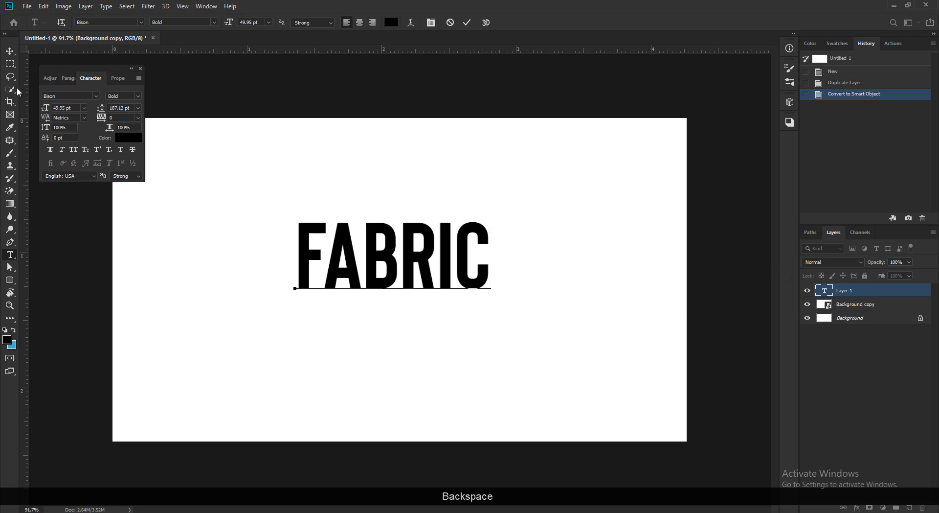
{"action": "left_click", "coordinate": [9, 51]}
Set the fabric text's paragraph alignment to centred and align it to the canvas centre horizontally and vertically
{"action": "left_click", "coordinate": [71, 79]}
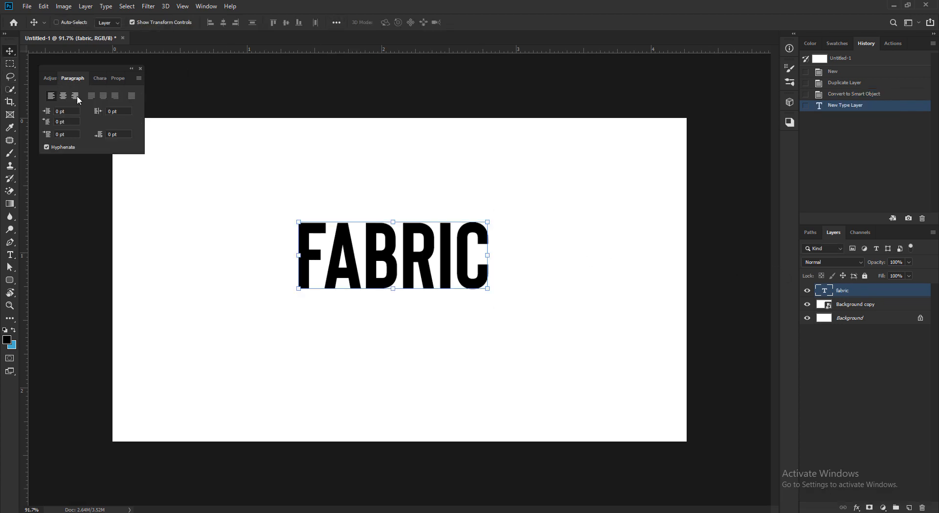
{"action": "left_click", "coordinate": [63, 96]}
{"action": "key", "text": "ctrl+a"}
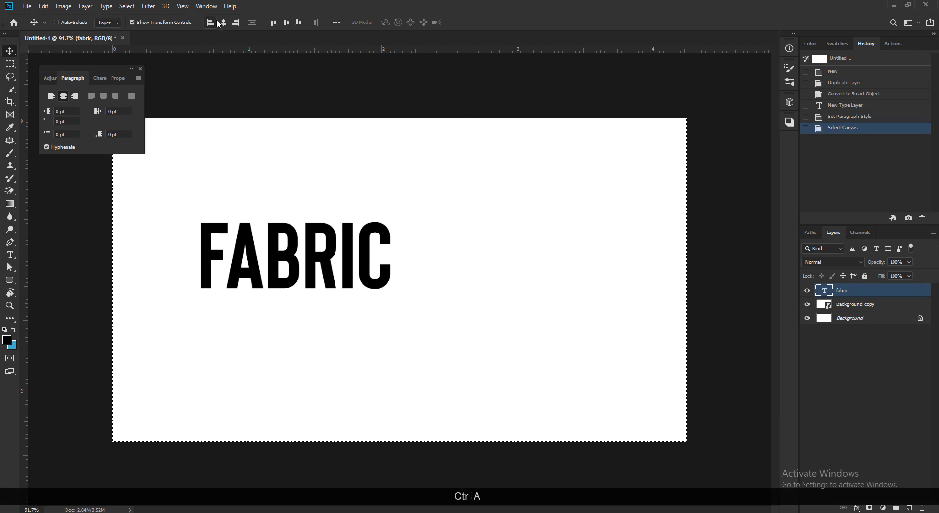
{"action": "left_click", "coordinate": [222, 23]}
{"action": "left_click", "coordinate": [286, 23]}
{"action": "key", "text": "ctrl+d"}
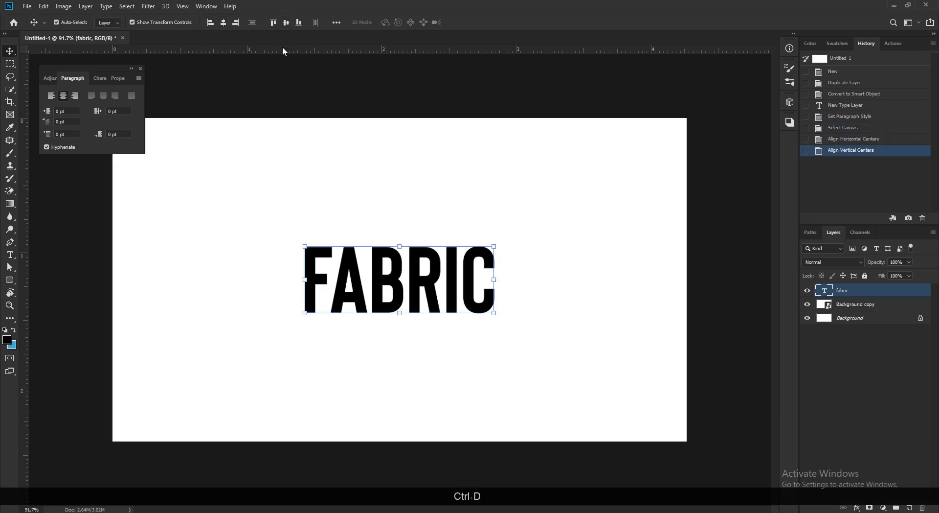
Switch to File Explorer and copy the font name from the agraham-cufonfonts folder's name
{"action": "left_click", "coordinate": [159, 494]}
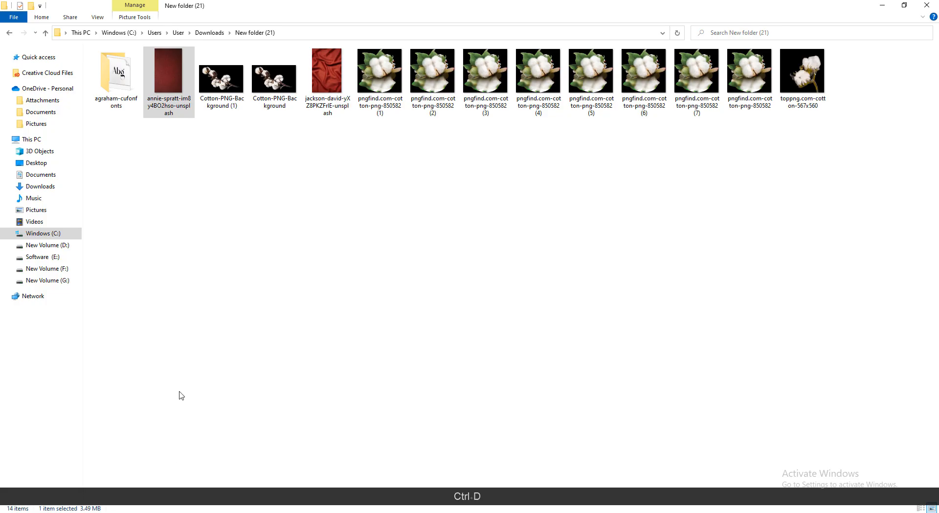
{"action": "left_click", "coordinate": [124, 83]}
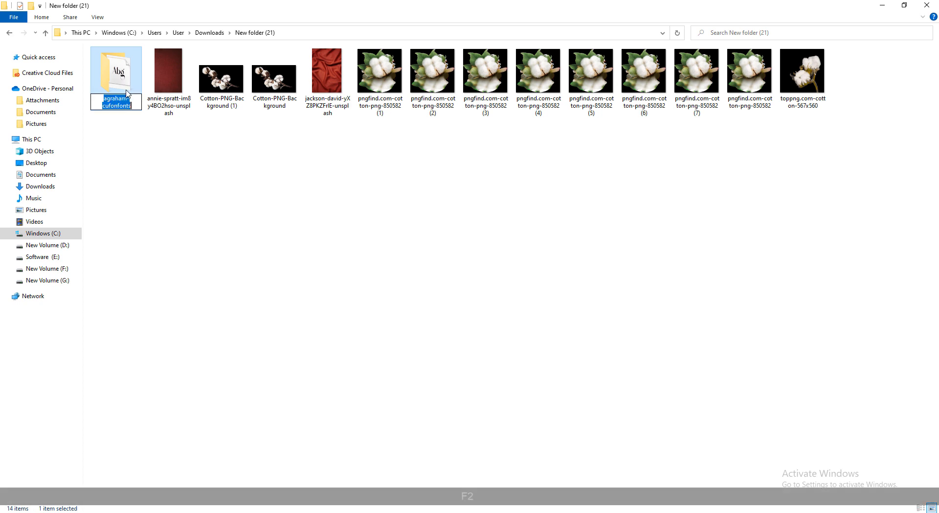
{"action": "key", "text": "F2"}
{"action": "key", "text": "ctrl+c"}
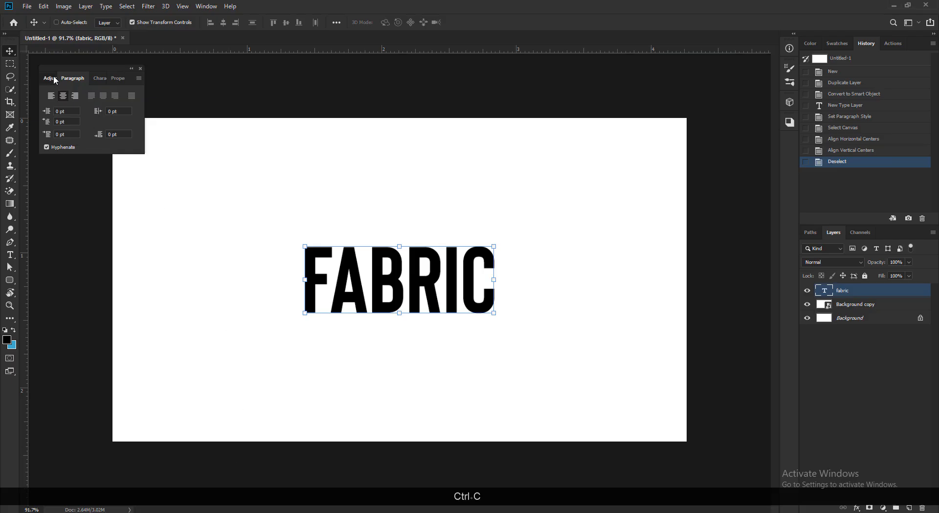
Return to Photoshop and set the fabric text's font to Agraham
{"action": "left_click", "coordinate": [58, 78]}
{"action": "left_click", "coordinate": [119, 78]}
{"action": "left_click", "coordinate": [80, 95]}
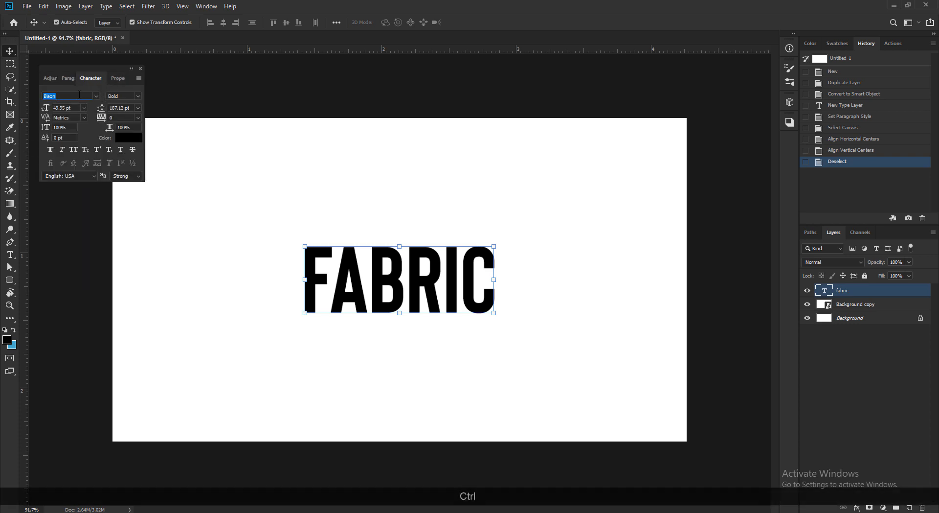
{"action": "key", "text": "ctrl+v"}
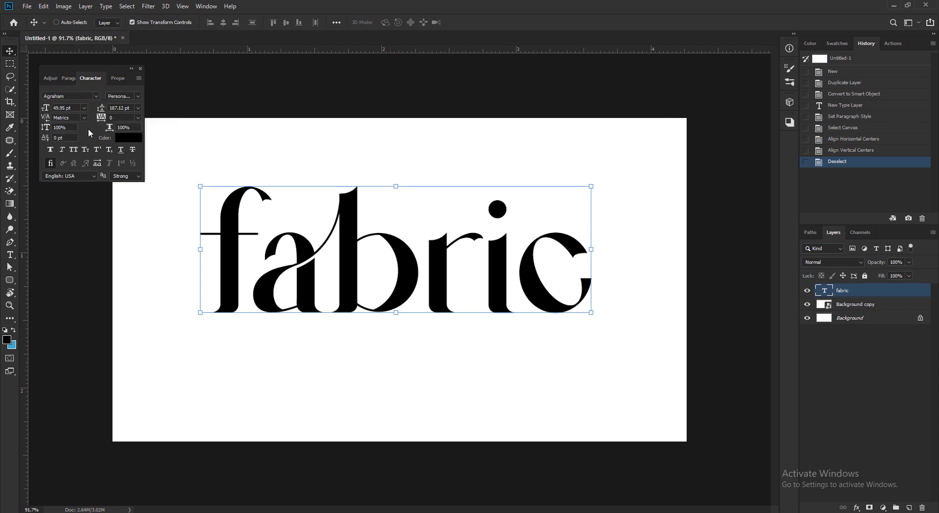
Scale the fabric text down to about 44.84 pt and centre it on the canvas
{"action": "left_click_drag", "start_coordinate": [385, 247], "coordinate": [387, 262]}
{"action": "left_click_drag", "start_coordinate": [397, 204], "coordinate": [402, 231]}
{"action": "key", "text": "Return"}
{"action": "left_click_drag", "start_coordinate": [411, 287], "coordinate": [410, 271]}
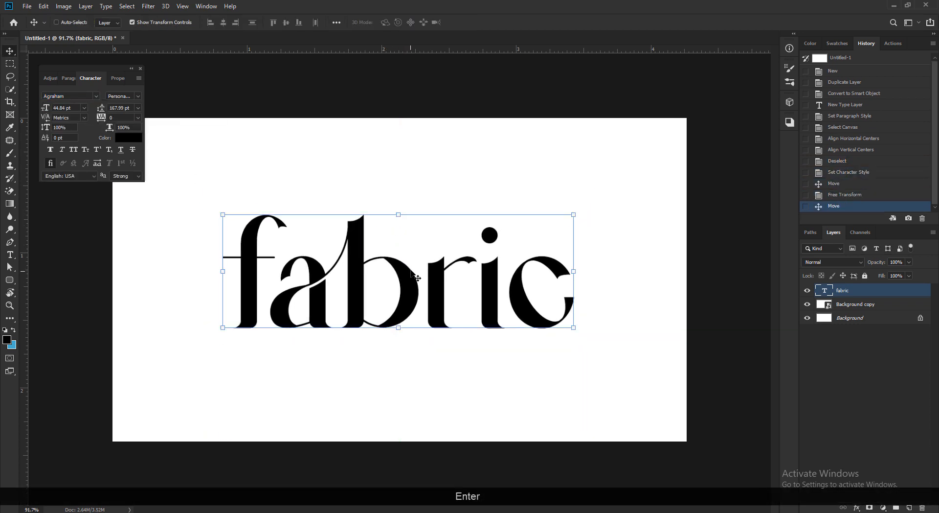
{"action": "key", "text": "ctrl+a"}
{"action": "left_click", "coordinate": [223, 22]}
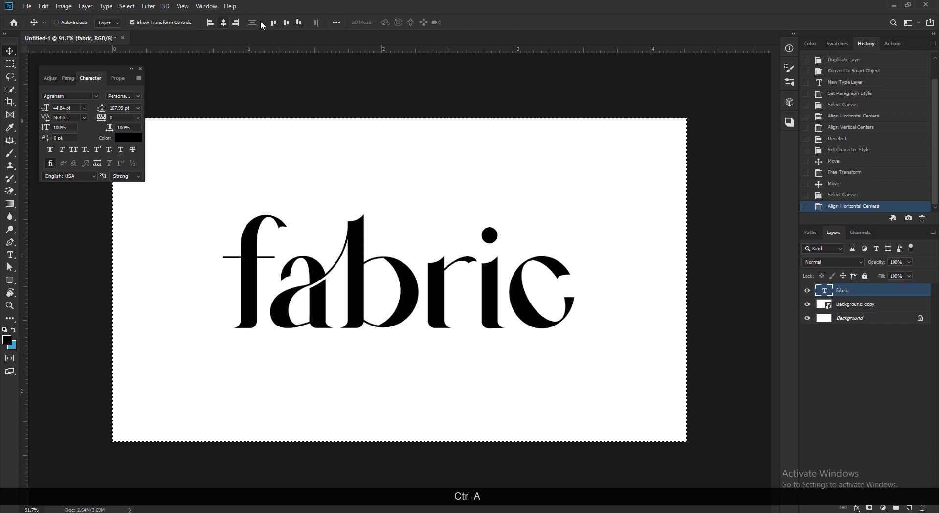
{"action": "left_click", "coordinate": [287, 22]}
{"action": "key", "text": "ctrl+d"}
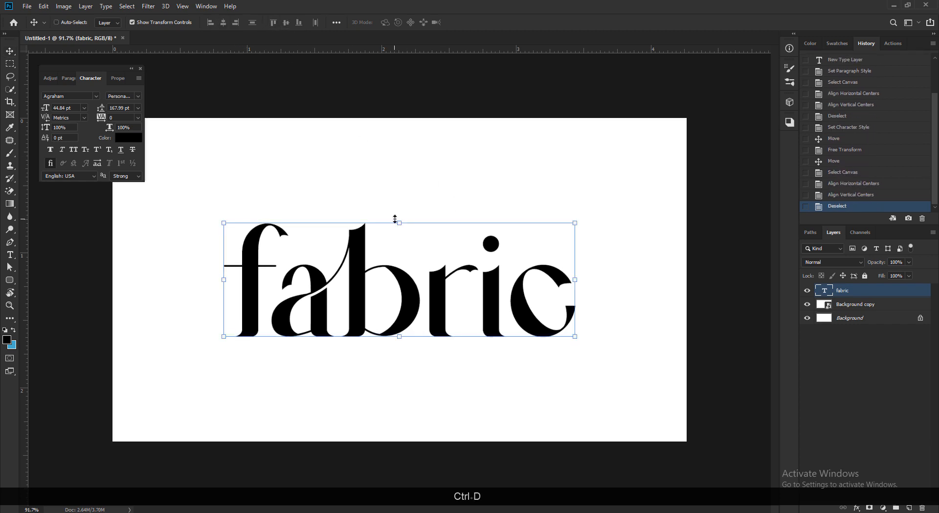
Shrink the fabric text further to about 37.82 pt and recentre it horizontally and vertically on the canvas
{"action": "left_click_drag", "start_coordinate": [395, 219], "coordinate": [416, 255]}
{"action": "key", "text": "Return"}
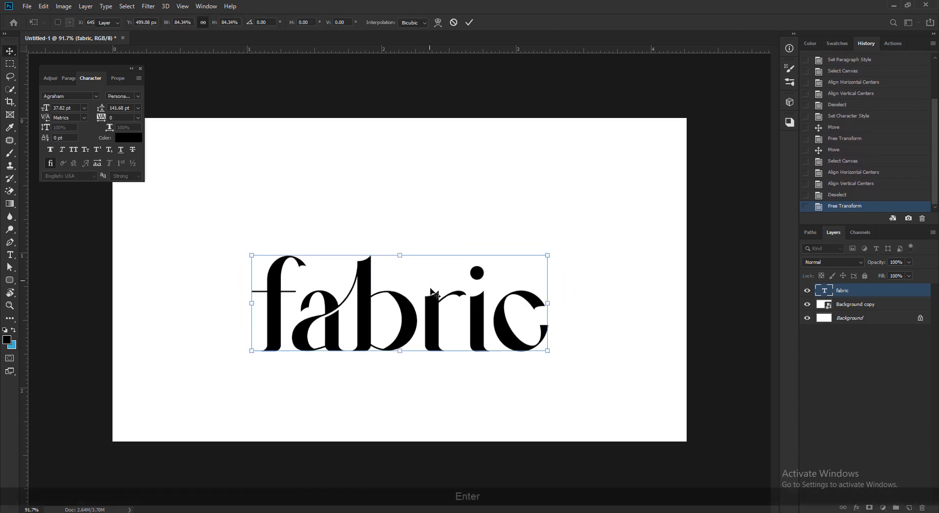
{"action": "key", "text": "ctrl+a"}
{"action": "left_click", "coordinate": [223, 22]}
{"action": "left_click", "coordinate": [287, 23]}
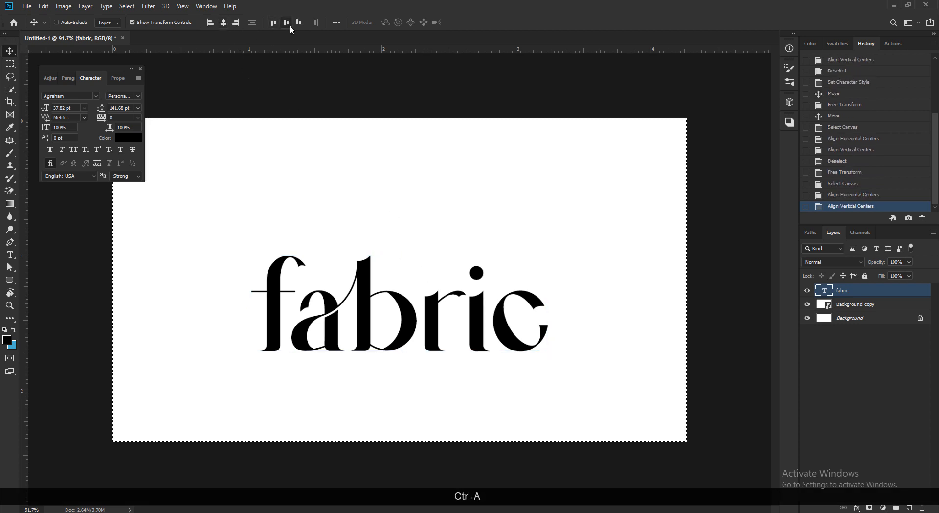
{"action": "key", "text": "ctrl+d"}
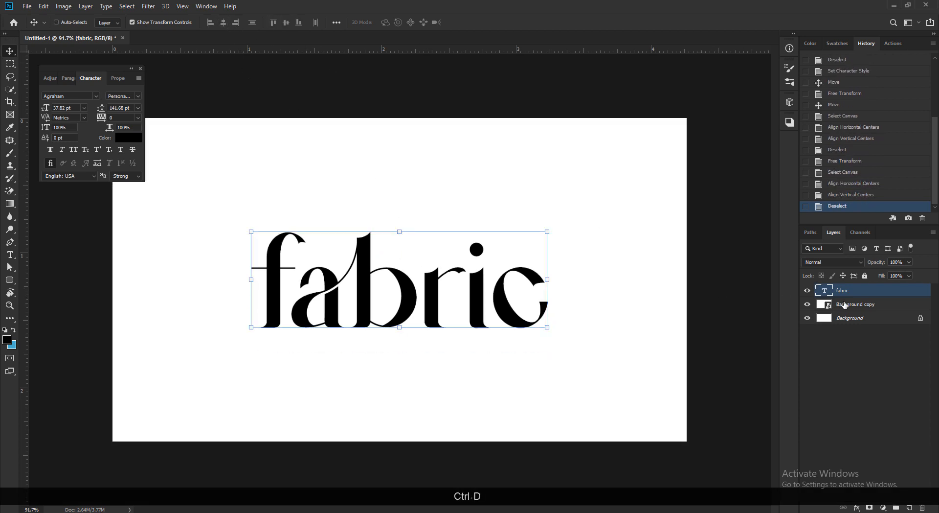
Convert the fabric text layer to a smart object and duplicate it three times
{"action": "left_click", "coordinate": [844, 304]}
{"action": "left_click", "coordinate": [853, 291]}
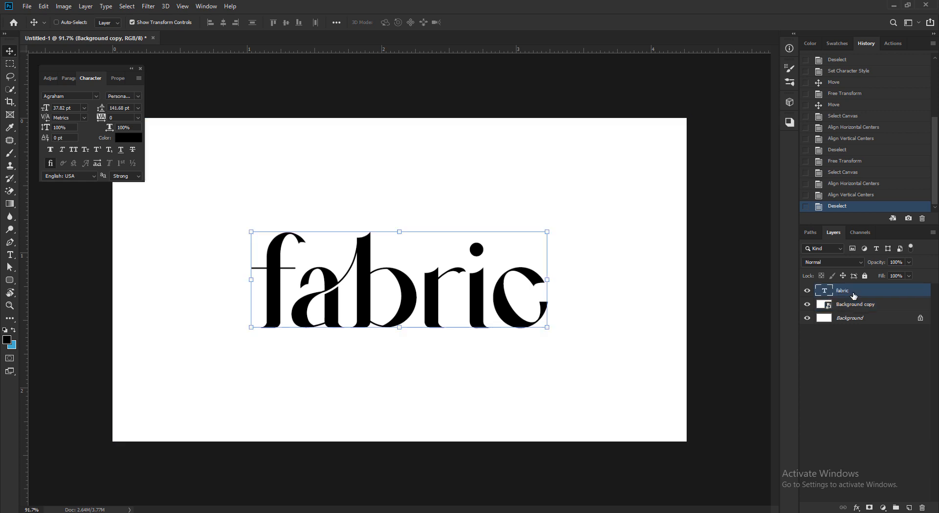
{"action": "right_click", "coordinate": [854, 292]}
{"action": "left_click", "coordinate": [755, 196]}
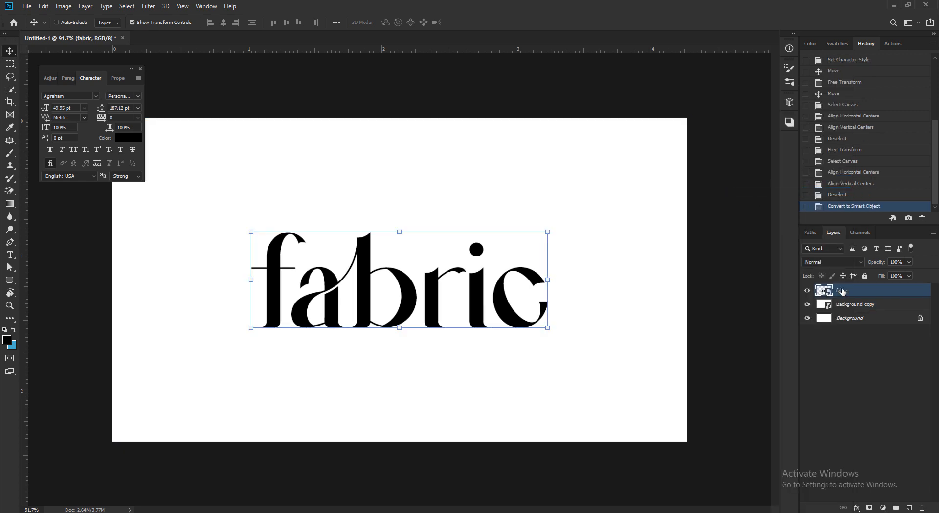
{"action": "key", "text": "ctrl+j"}
{"action": "key", "text": "ctrl+j"}
{"action": "key", "text": "ctrl+j"}
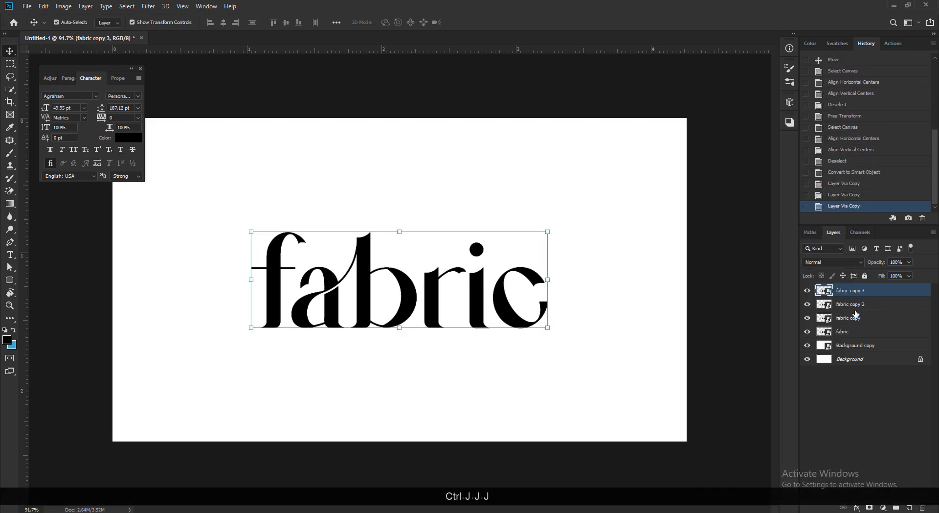
Bring the original fabric layer to the front of the stack and set its fill to 0%
{"action": "left_click", "coordinate": [853, 334]}
{"action": "key", "text": "ctrl+shift+bracketright"}
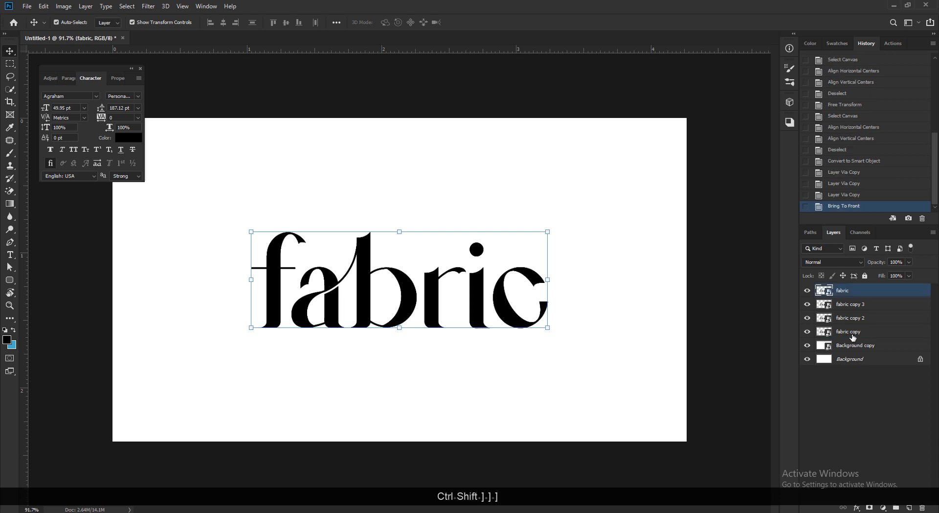
{"action": "left_click", "coordinate": [909, 278]}
{"action": "left_click_drag", "start_coordinate": [897, 287], "coordinate": [862, 288]}
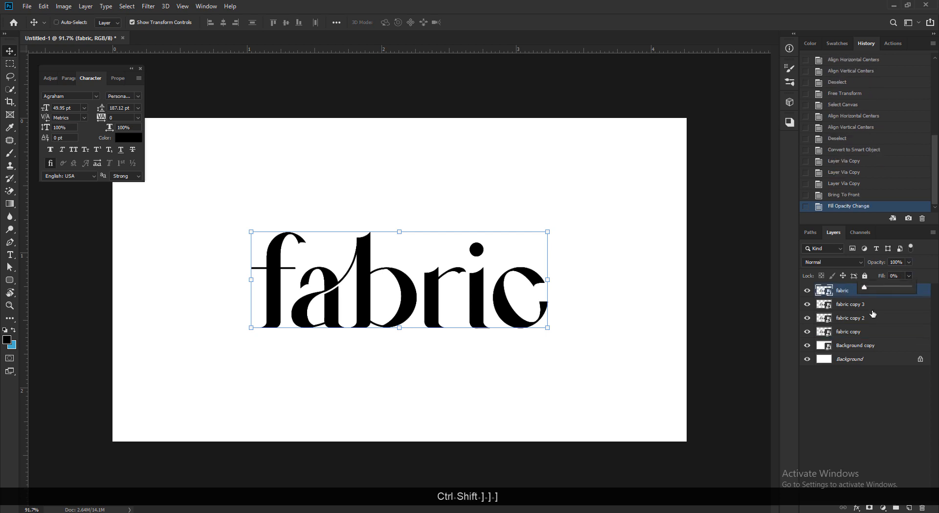
Hide the topmost fabric layer and make the fabric copy 3 layer active
{"action": "left_click", "coordinate": [865, 305]}
{"action": "left_click", "coordinate": [860, 306]}
{"action": "left_click", "coordinate": [807, 291]}
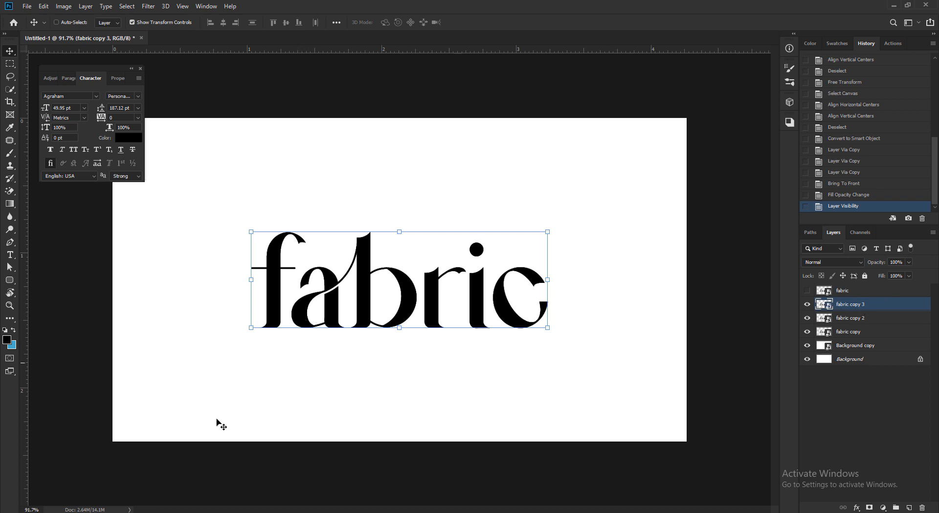
Add a dark red (#850707) Solid Color fill layer above the Background copy layer
{"action": "left_click", "coordinate": [848, 346]}
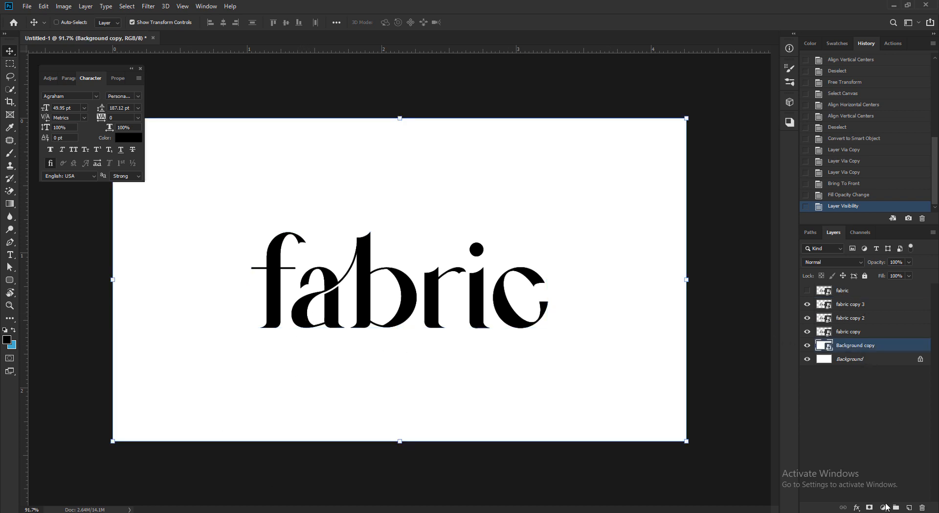
{"action": "left_click", "coordinate": [886, 507]}
{"action": "left_click", "coordinate": [875, 335]}
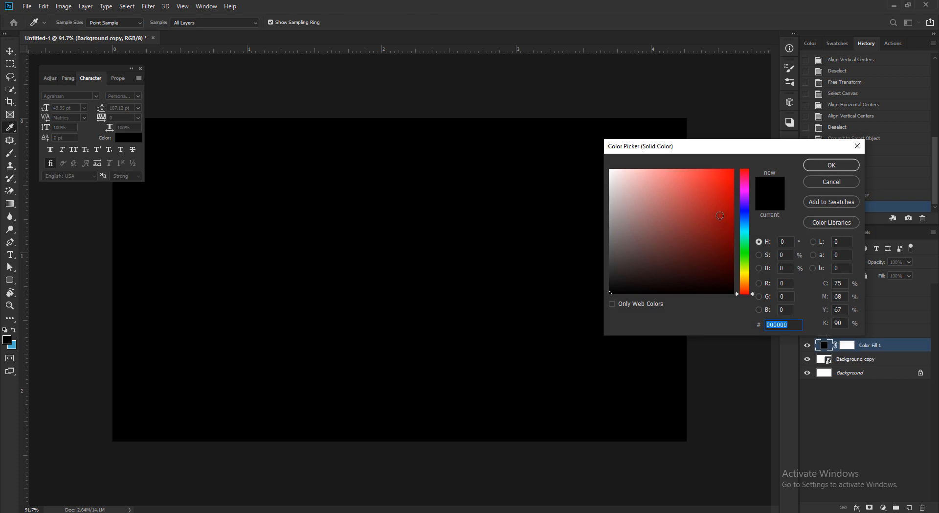
{"action": "left_click", "coordinate": [732, 213]}
{"action": "left_click_drag", "start_coordinate": [732, 215], "coordinate": [727, 233]}
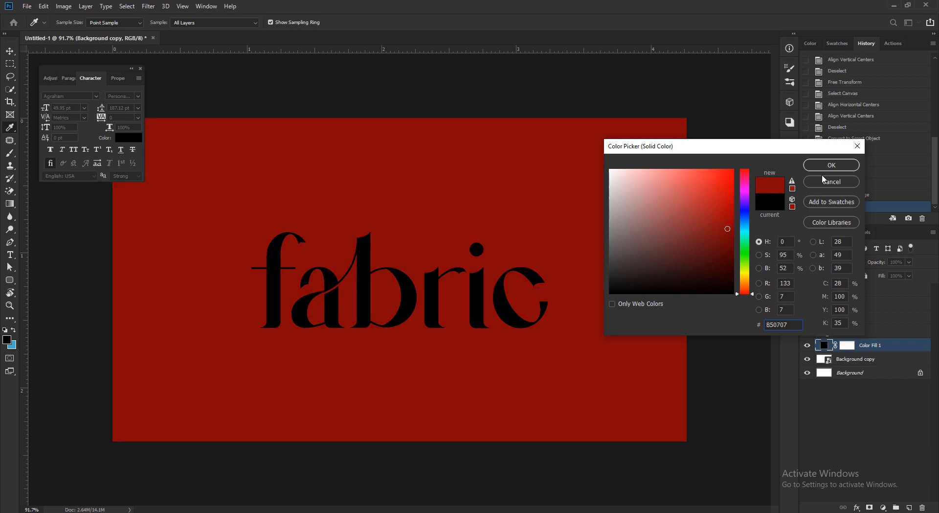
{"action": "left_click", "coordinate": [830, 165]}
Apply a Color Overlay in brighter red (#b10000) to the fabric copy 3 layer
{"action": "left_click", "coordinate": [854, 308]}
{"action": "right_click", "coordinate": [858, 309]}
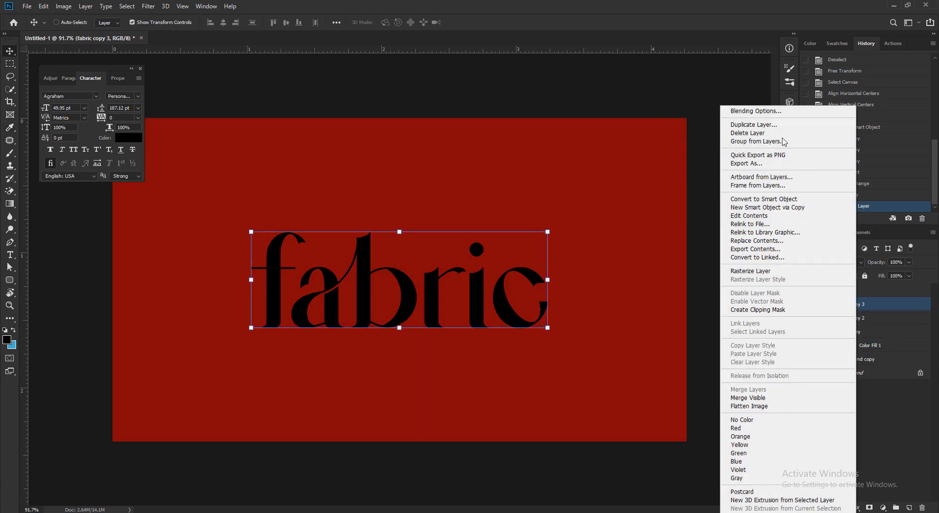
{"action": "left_click", "coordinate": [773, 111]}
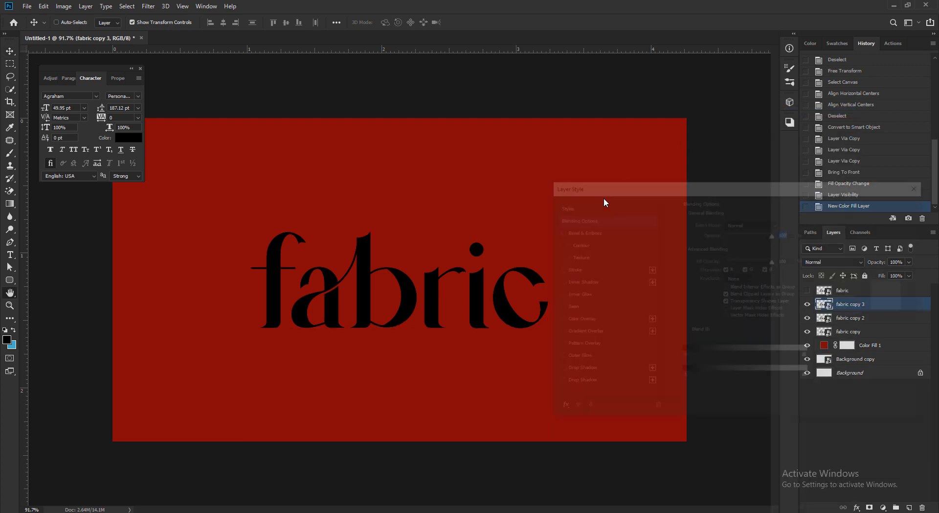
{"action": "left_click", "coordinate": [576, 320]}
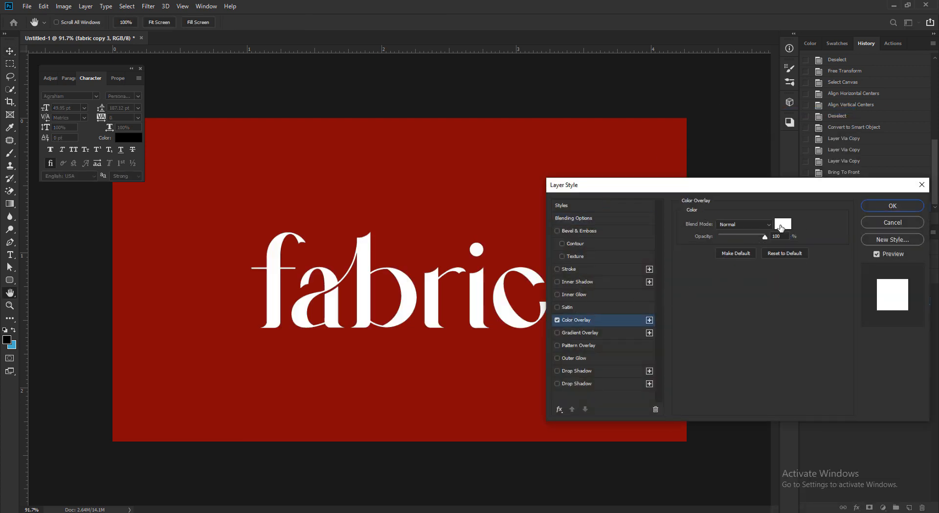
{"action": "left_click", "coordinate": [781, 228]}
{"action": "left_click", "coordinate": [727, 229]}
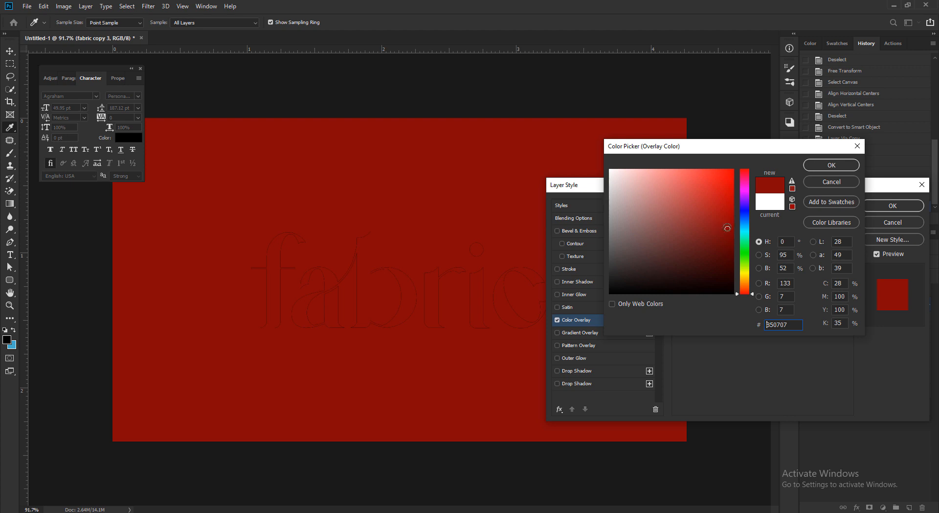
{"action": "left_click_drag", "start_coordinate": [728, 228], "coordinate": [735, 207]}
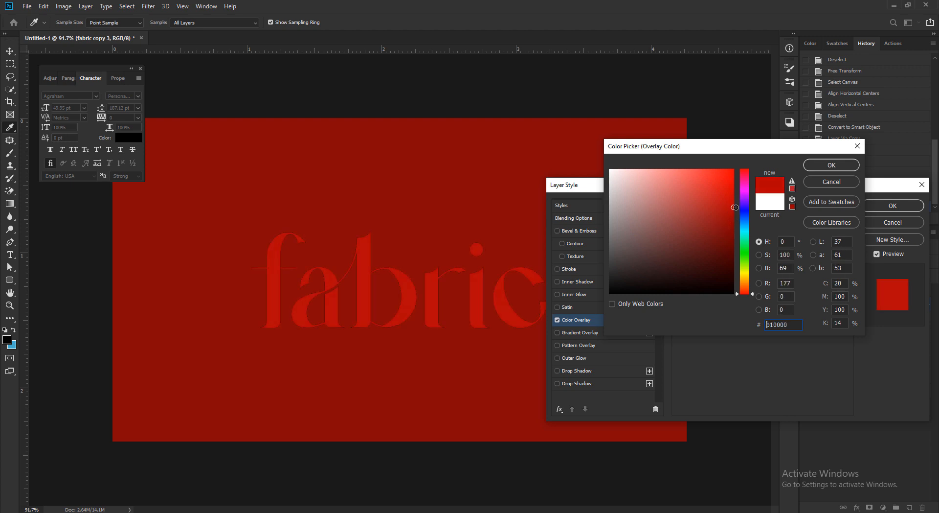
{"action": "left_click", "coordinate": [832, 165]}
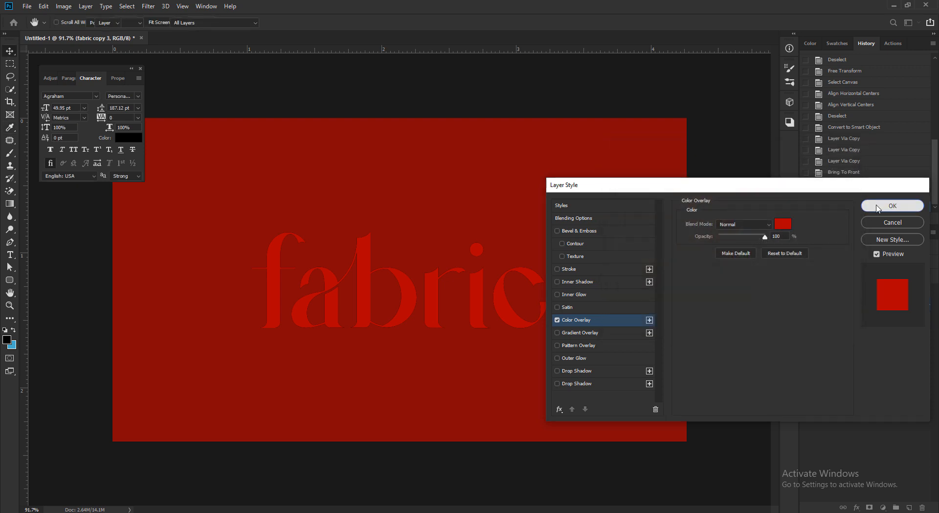
{"action": "left_click", "coordinate": [893, 205]}
Enable Bevel & Emboss on fabric copy 3 and change its shadow colour to a deep dark red
{"action": "right_click", "coordinate": [861, 314]}
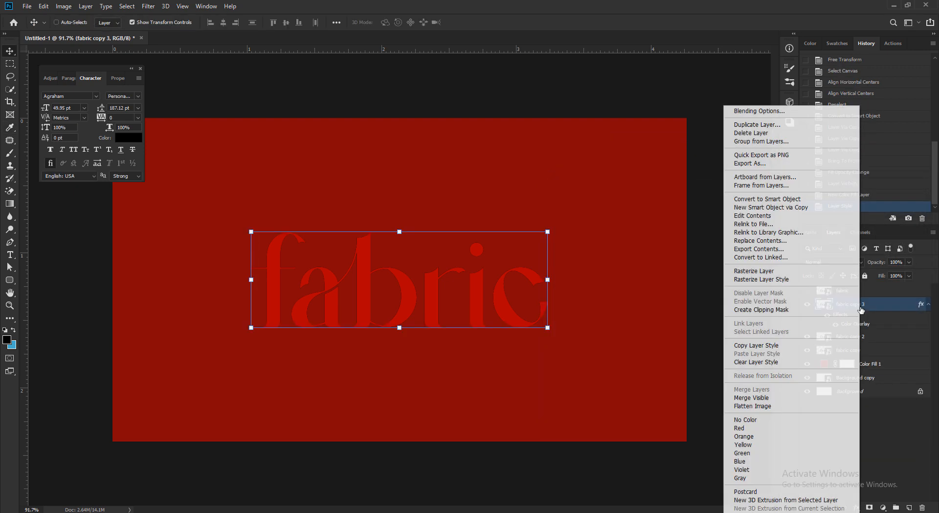
{"action": "left_click", "coordinate": [751, 110]}
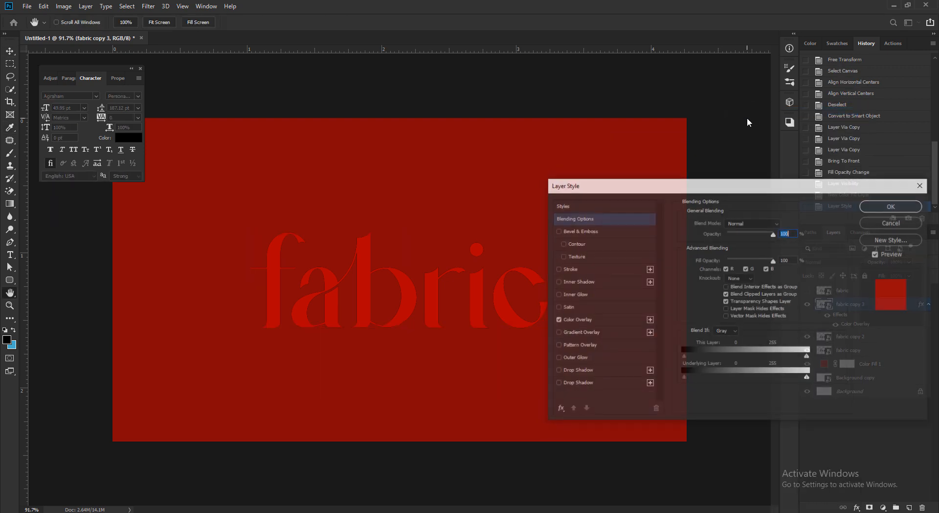
{"action": "left_click", "coordinate": [589, 232]}
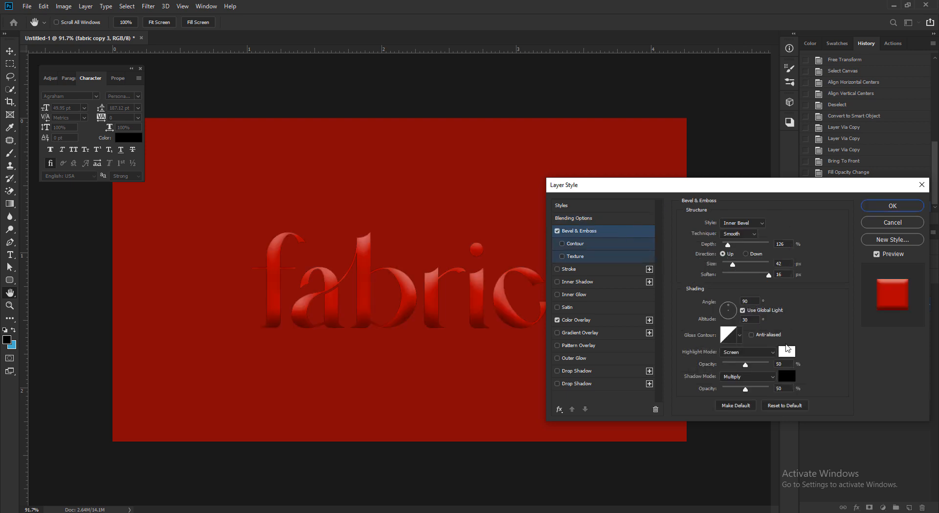
{"action": "left_click", "coordinate": [783, 377]}
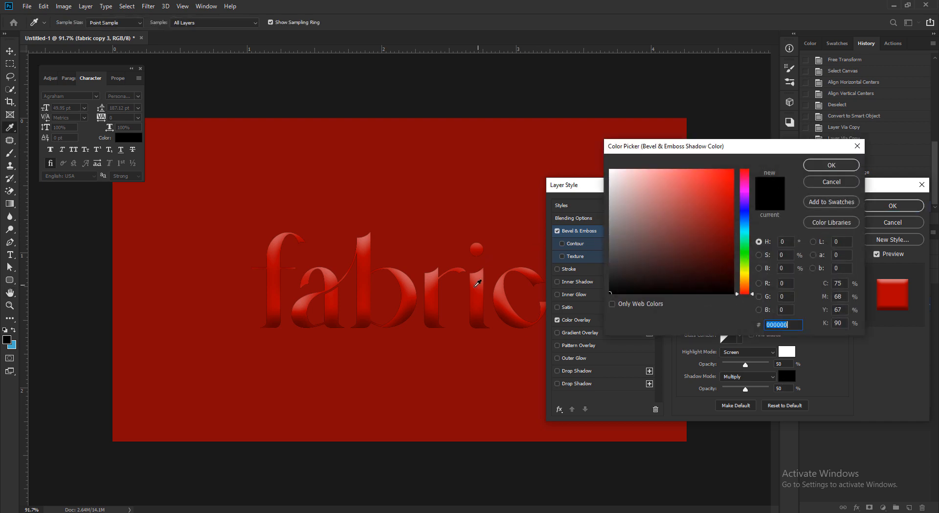
{"action": "left_click", "coordinate": [511, 321]}
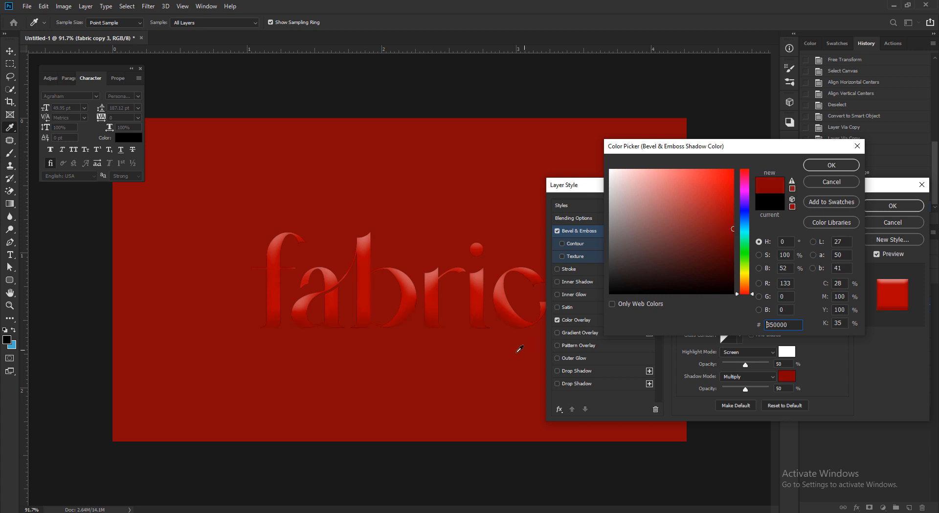
{"action": "left_click_drag", "start_coordinate": [734, 234], "coordinate": [733, 245]}
{"action": "left_click", "coordinate": [828, 168]}
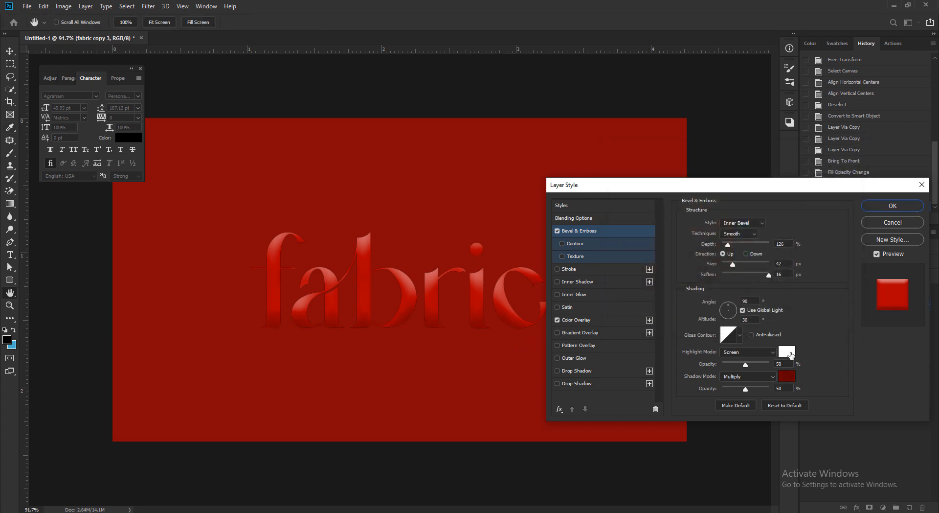
Try the cone, deep cove and half-round gloss contours on the fabric copy 3 bevel, keeping the white highlight colour
{"action": "left_click", "coordinate": [787, 352]}
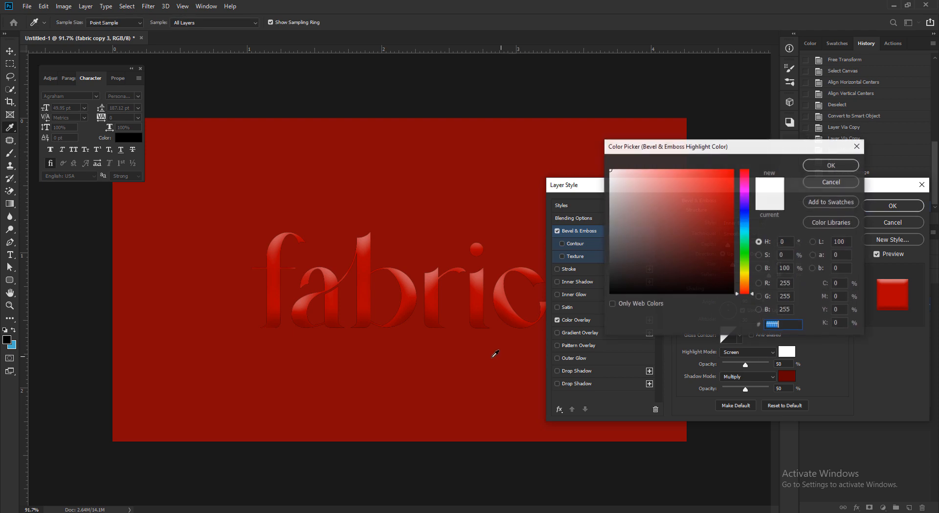
{"action": "left_click", "coordinate": [817, 181]}
{"action": "left_click", "coordinate": [740, 334]}
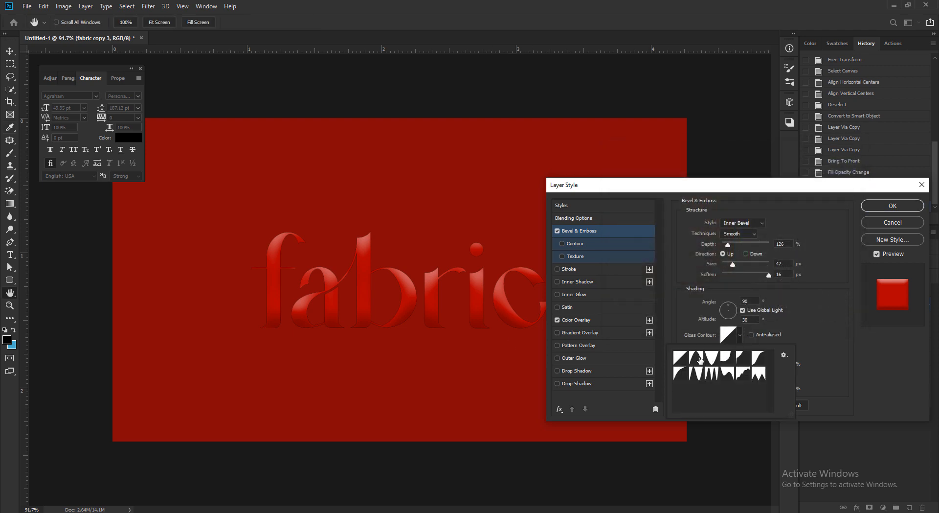
{"action": "left_click", "coordinate": [699, 359]}
{"action": "left_click", "coordinate": [727, 357]}
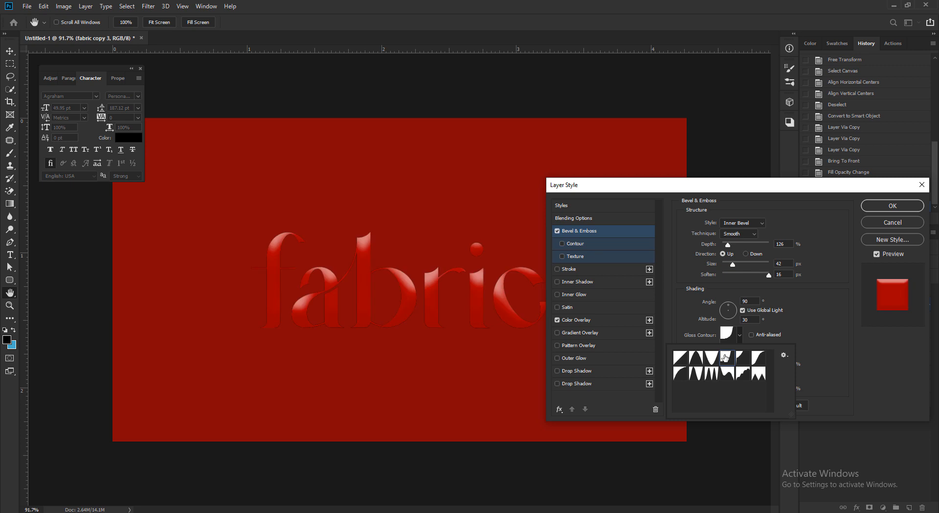
{"action": "left_click", "coordinate": [698, 362]}
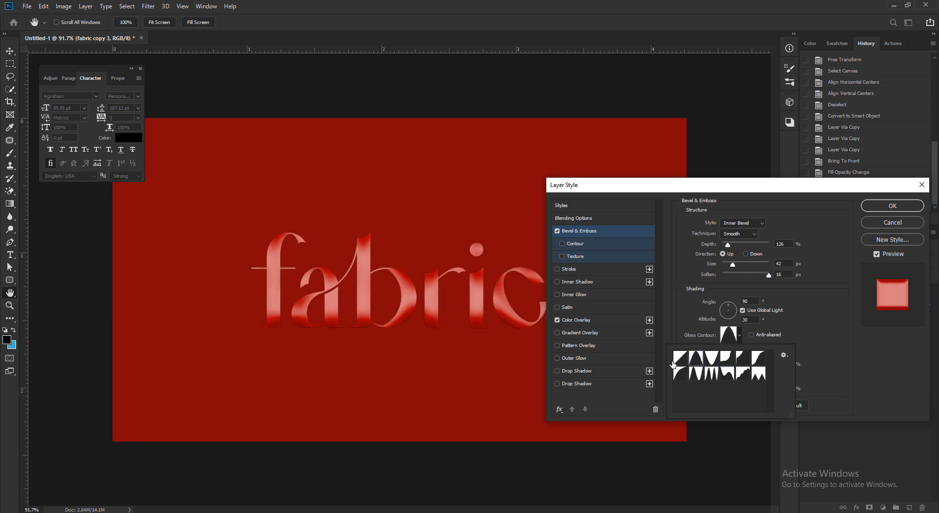
{"action": "left_click", "coordinate": [681, 362]}
{"action": "left_click", "coordinate": [683, 375]}
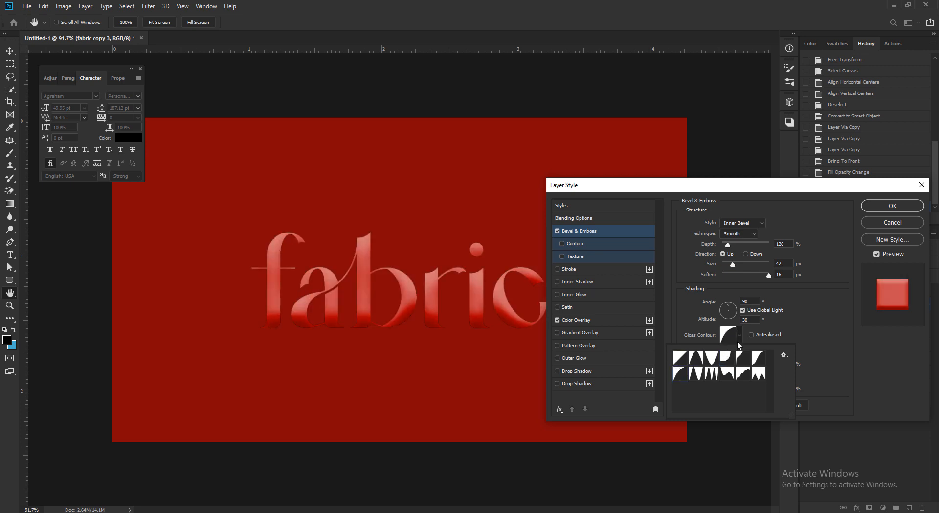
{"action": "left_click", "coordinate": [815, 303]}
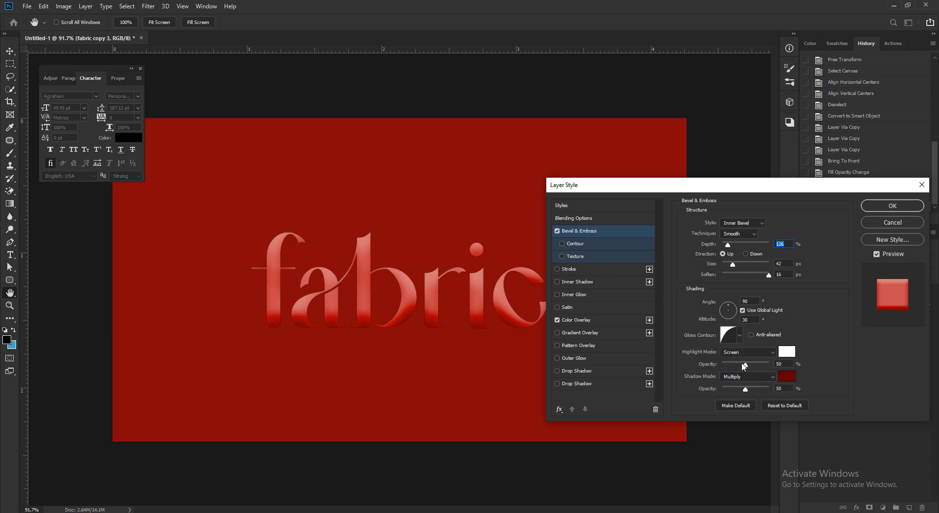
Try 39% highlight opacity, the Overlay highlight mode and an anti-aliased contour on the bevel, returning the mode to Screen
{"action": "mouse_move", "coordinate": [744, 364]}
{"action": "left_mouse_down"}
{"action": "mouse_move", "coordinate": [733, 364]}
{"action": "mouse_move", "coordinate": [741, 367]}
{"action": "left_mouse_up"}
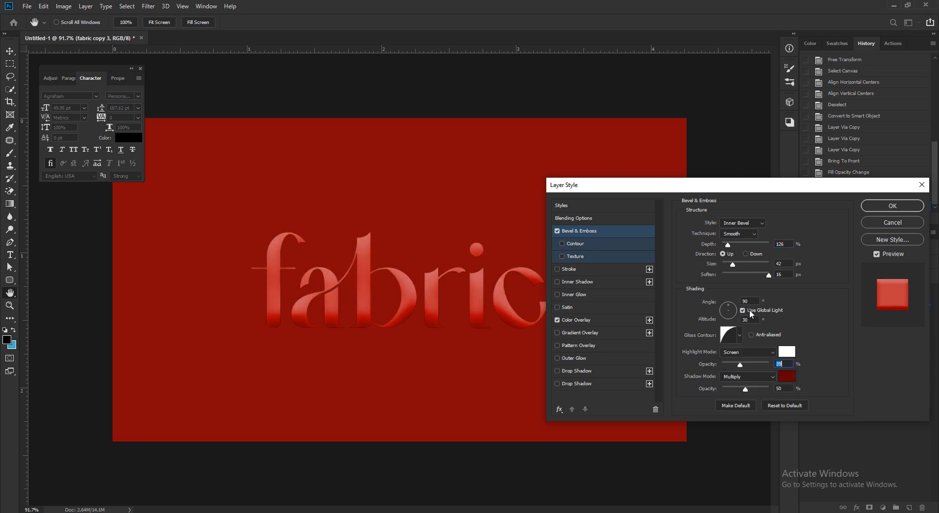
{"action": "left_click", "coordinate": [748, 351]}
{"action": "left_click", "coordinate": [733, 386]}
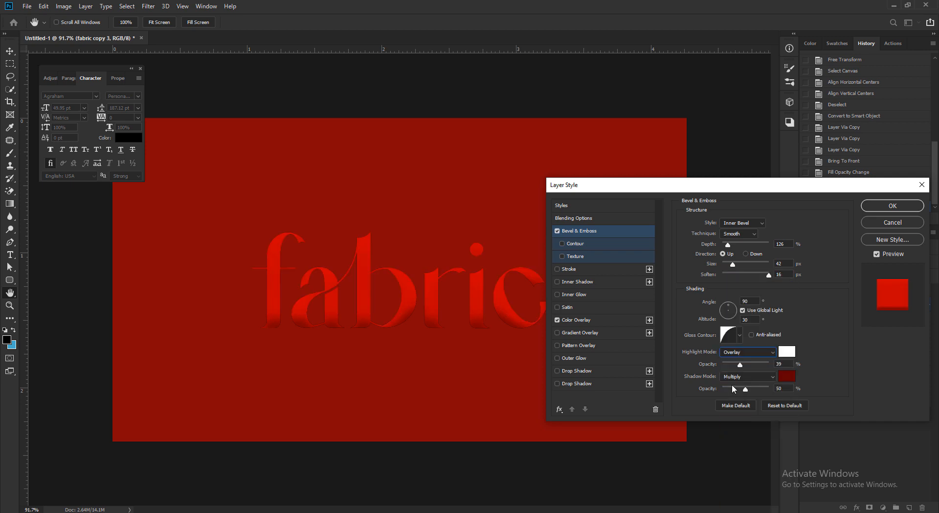
{"action": "left_click", "coordinate": [731, 352]}
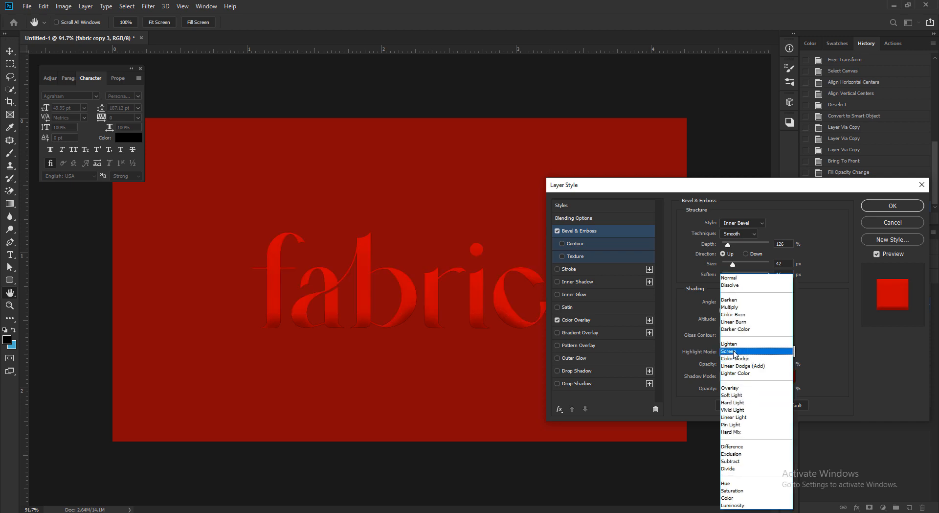
{"action": "left_click", "coordinate": [734, 352]}
{"action": "left_click", "coordinate": [740, 334]}
{"action": "left_click", "coordinate": [752, 335]}
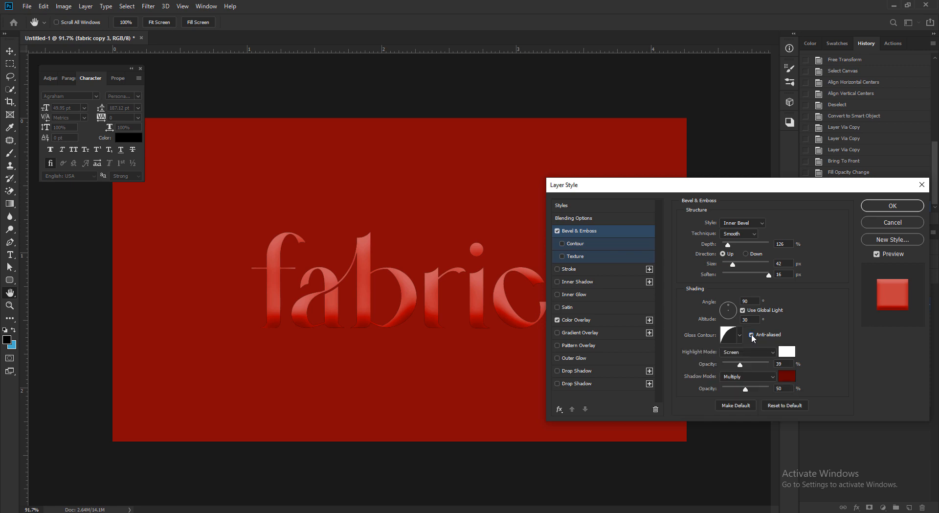
{"action": "left_click", "coordinate": [752, 335]}
Choose the rounded stair-step gloss contour for the bevel and set the highlight opacity to 64%
{"action": "left_click", "coordinate": [740, 336]}
{"action": "left_click", "coordinate": [745, 373]}
{"action": "left_click", "coordinate": [758, 375]}
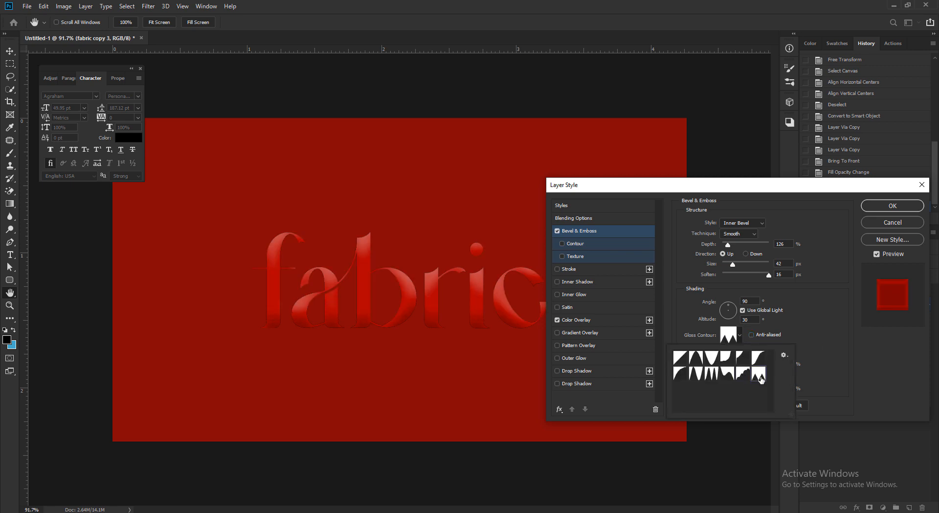
{"action": "left_click", "coordinate": [744, 375]}
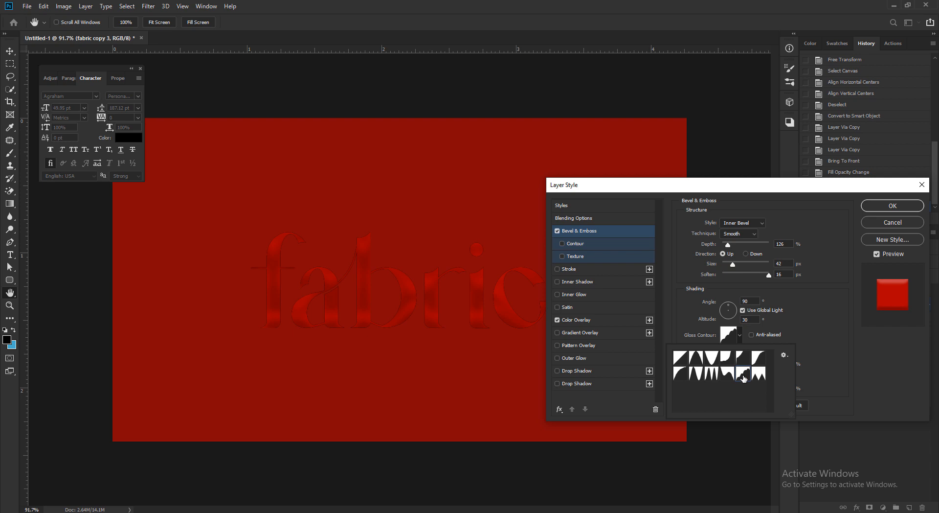
{"action": "left_click", "coordinate": [802, 357]}
{"action": "left_click_drag", "start_coordinate": [744, 364], "coordinate": [752, 366]}
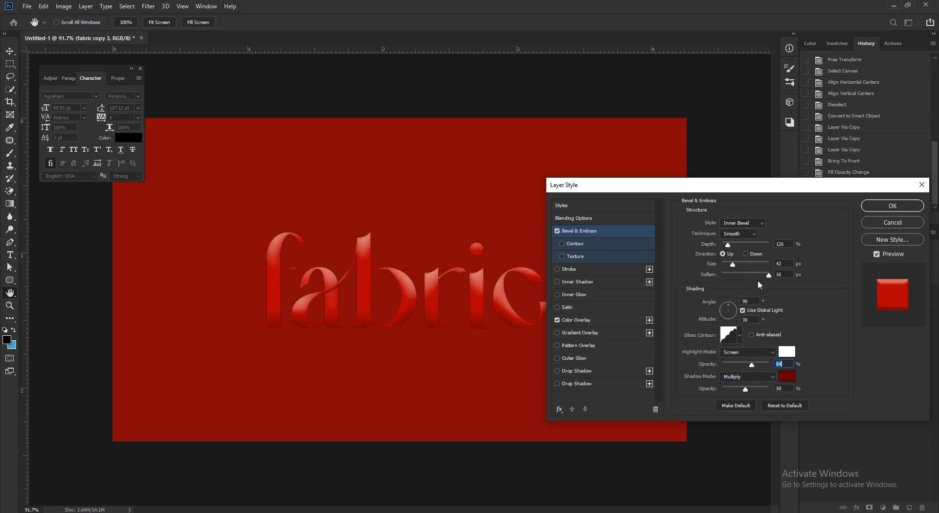
Set the bevel size to 16 px and the shadow opacity to 44%, and apply the layer style
{"action": "mouse_move", "coordinate": [733, 265]}
{"action": "left_mouse_down"}
{"action": "mouse_move", "coordinate": [741, 263]}
{"action": "mouse_move", "coordinate": [728, 263]}
{"action": "left_mouse_up"}
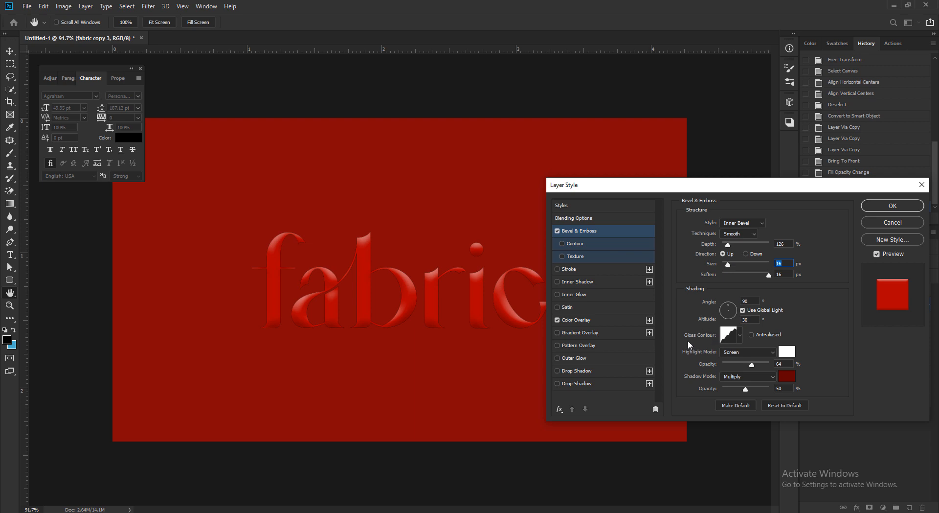
{"action": "left_click_drag", "start_coordinate": [750, 390], "coordinate": [739, 392]}
{"action": "left_click", "coordinate": [892, 209]}
Try adding Bevel & Emboss to the fabric copy 2 layer
{"action": "key", "text": "ctrl+space"}
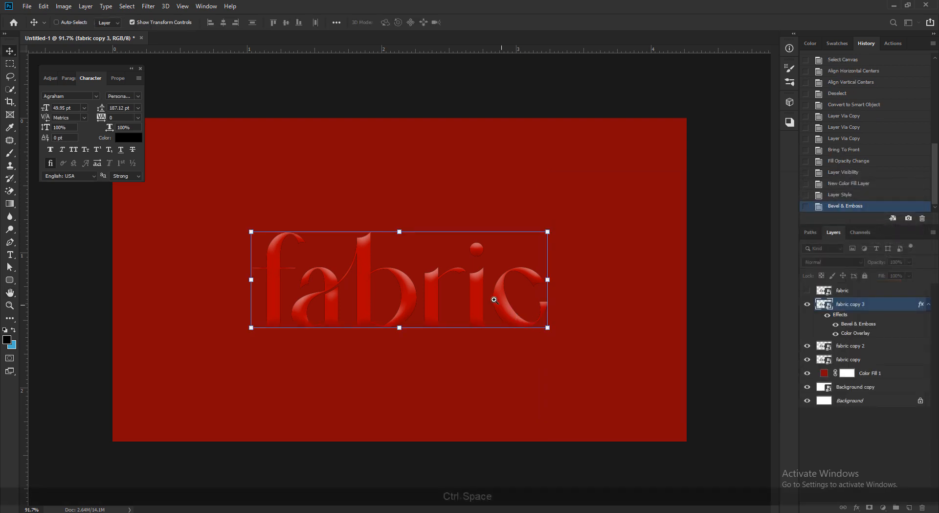
{"action": "left_click_drag", "start_coordinate": [494, 300], "coordinate": [494, 329]}
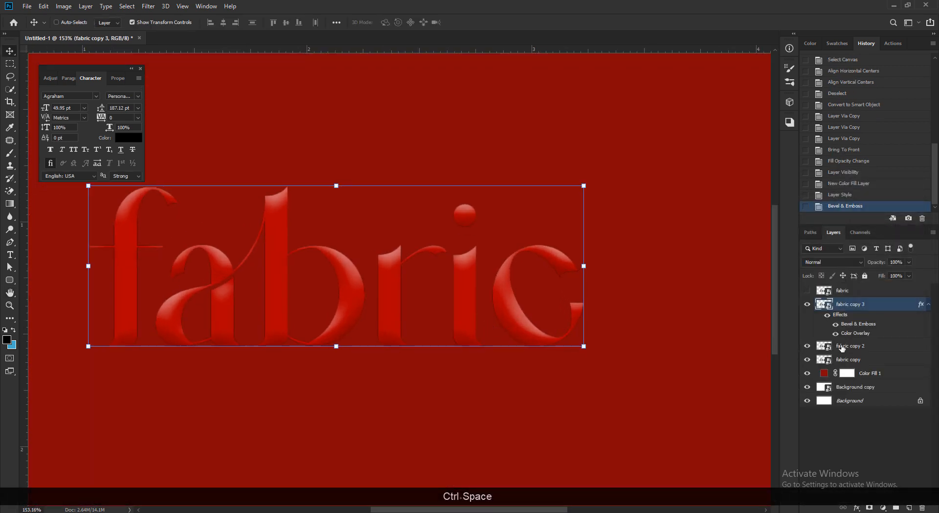
{"action": "left_click", "coordinate": [856, 346]}
{"action": "right_click", "coordinate": [856, 348]}
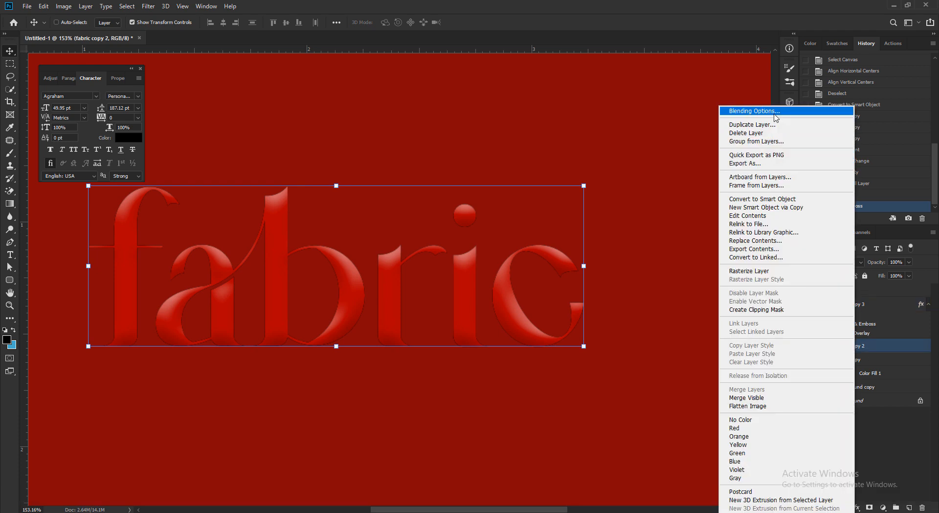
{"action": "left_click", "coordinate": [522, 247]}
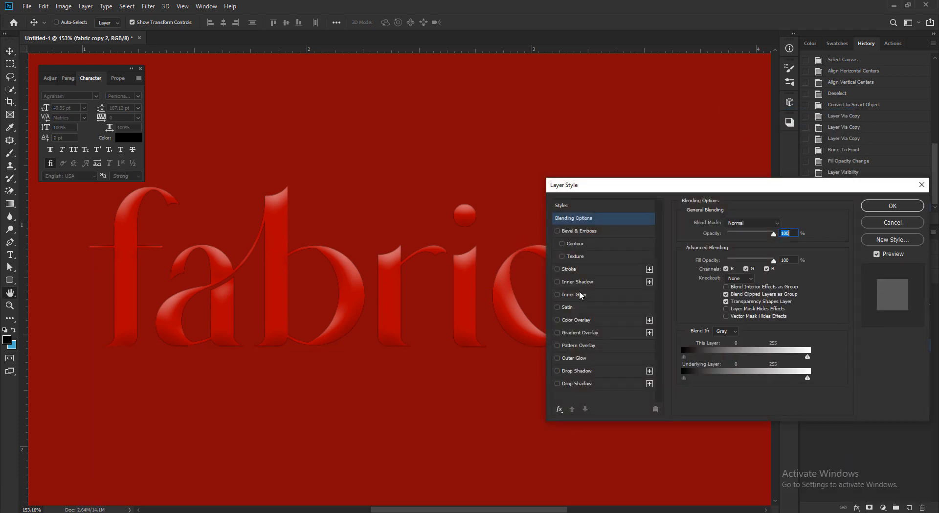
{"action": "left_click", "coordinate": [579, 233]}
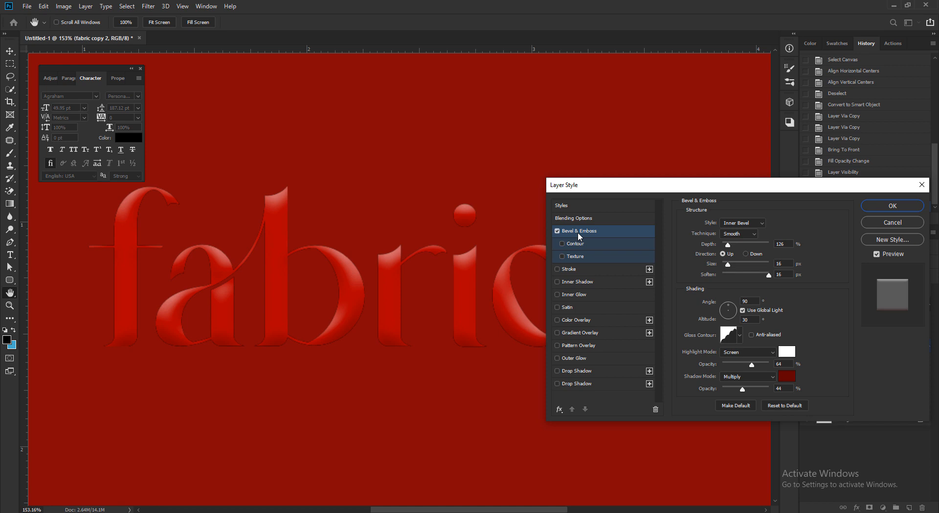
{"action": "left_click", "coordinate": [892, 205]}
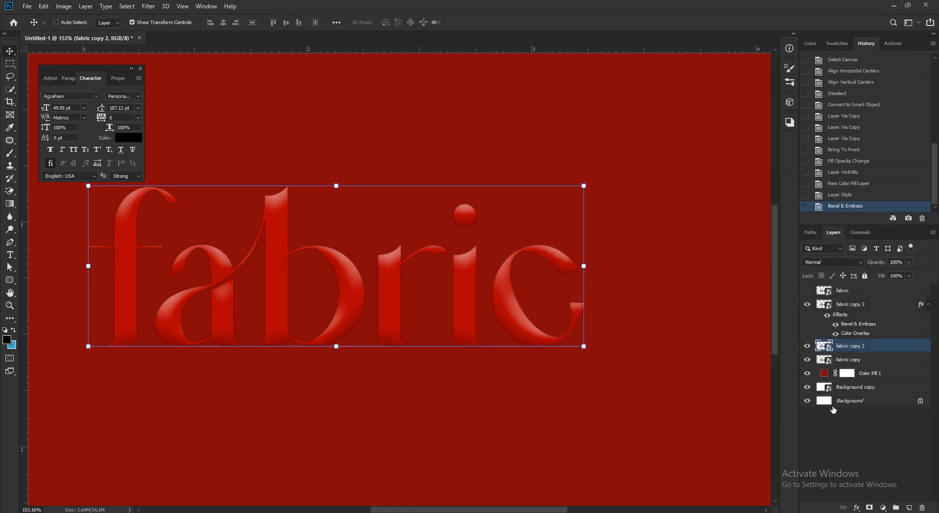
Hide the fabric copy 3 layer to expose the fabric copy 2 layer beneath it
{"action": "left_click", "coordinate": [807, 346]}
{"action": "left_click", "coordinate": [807, 347]}
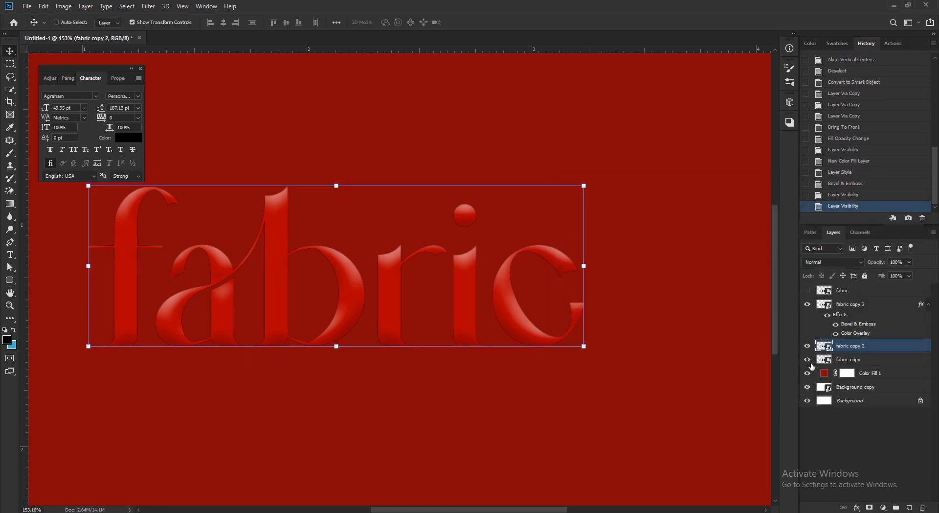
{"action": "left_click", "coordinate": [807, 304]}
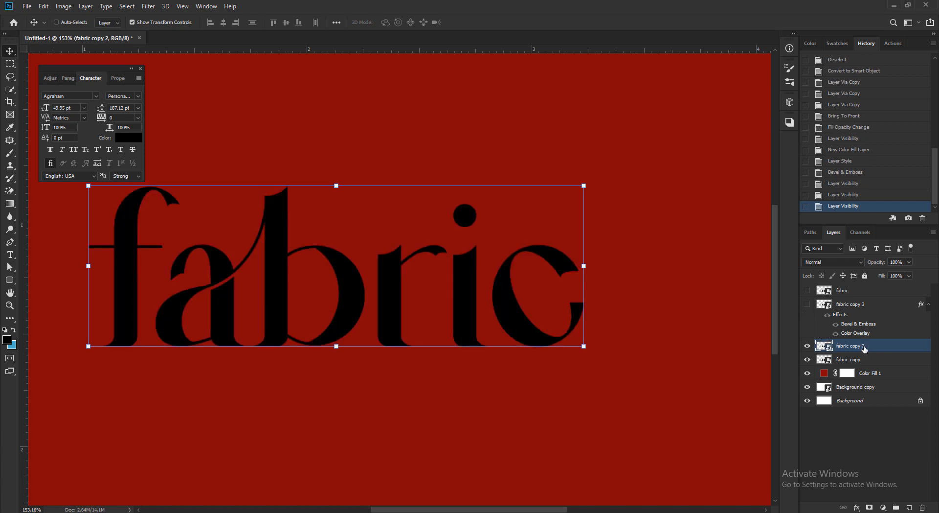
{"action": "right_click", "coordinate": [859, 348]}
{"action": "left_click", "coordinate": [773, 111]}
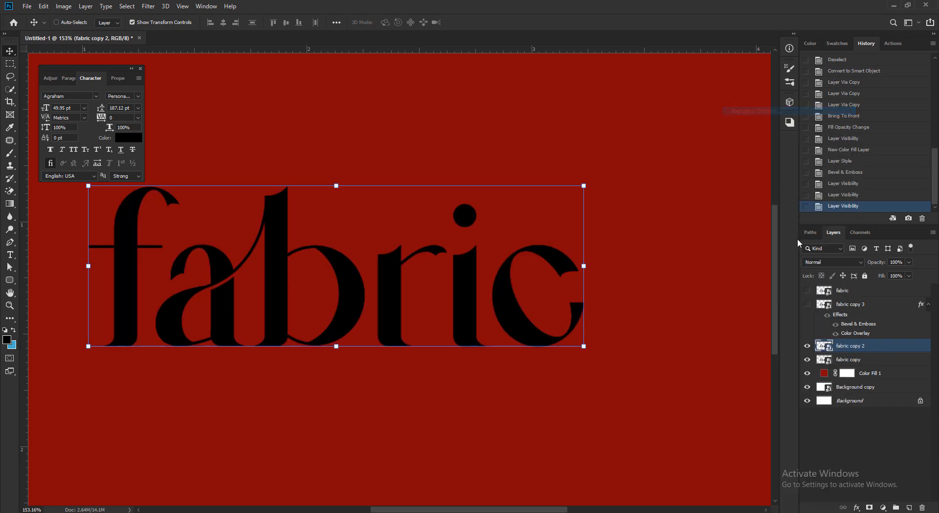
{"action": "left_click", "coordinate": [879, 223]}
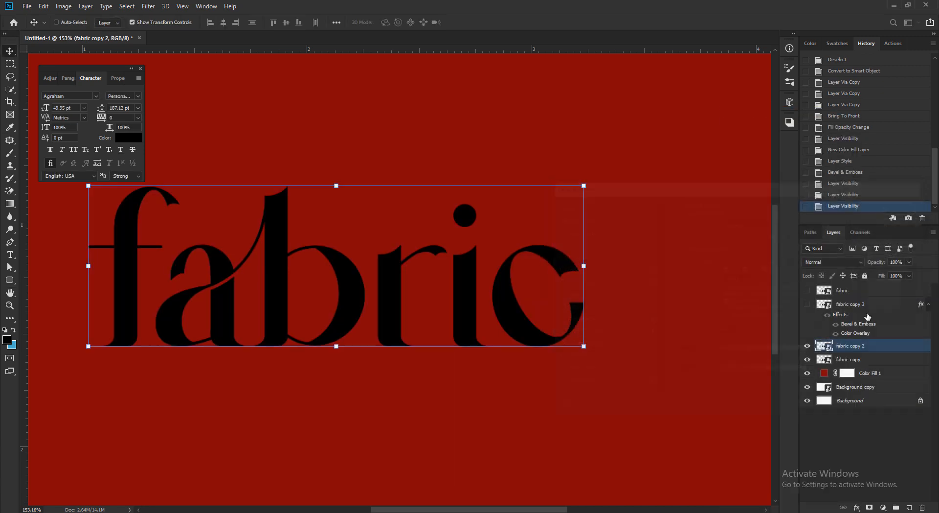
Copy the layer style of fabric copy 3 and paste it onto fabric copy 2
{"action": "right_click", "coordinate": [865, 306]}
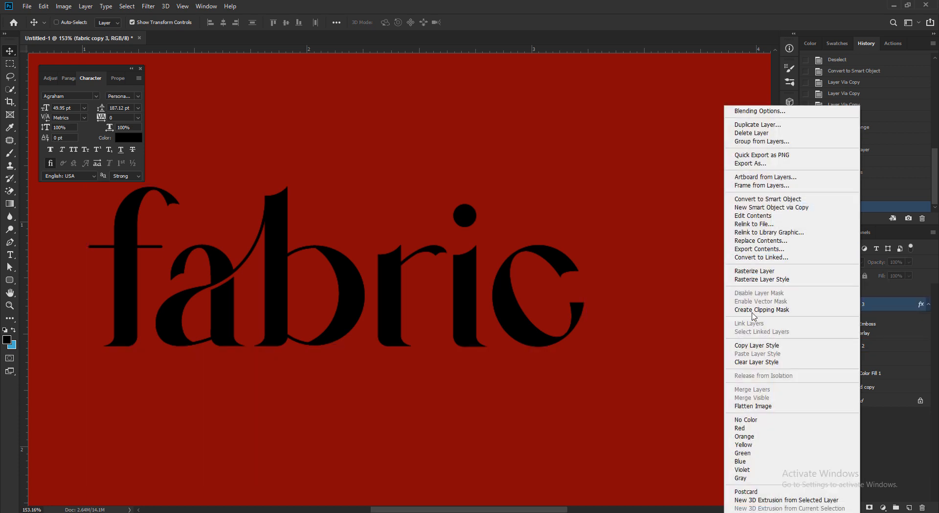
{"action": "left_click", "coordinate": [755, 345]}
{"action": "left_click", "coordinate": [852, 351]}
{"action": "right_click", "coordinate": [852, 351]}
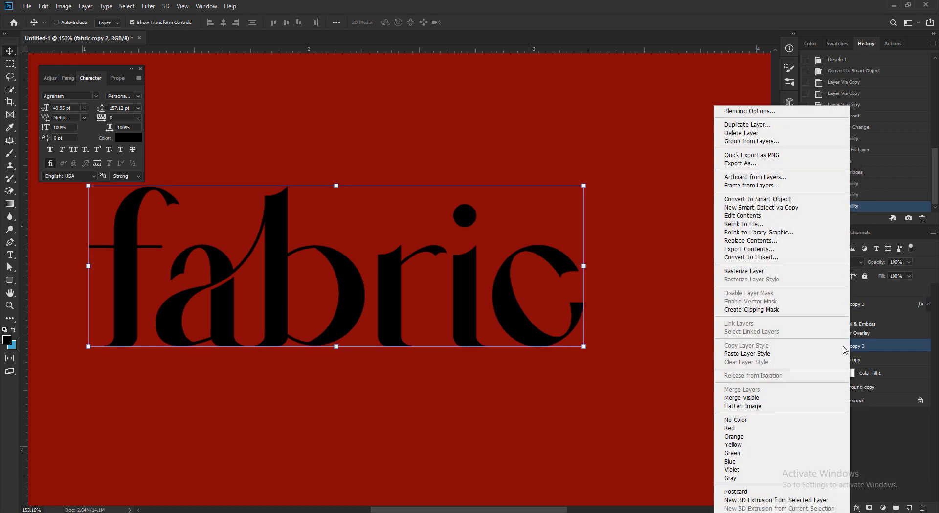
{"action": "left_click", "coordinate": [758, 352]}
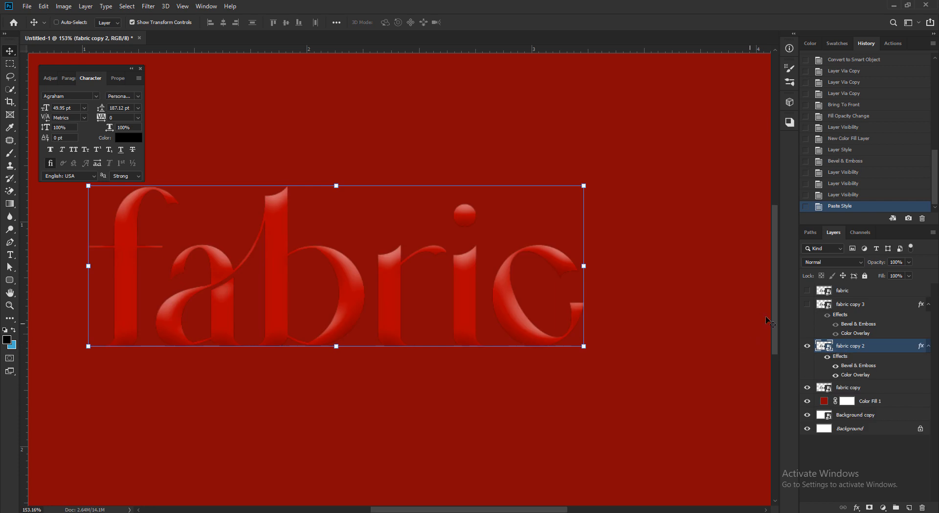
Change fabric copy 2's bevel style to Emboss, with 97% highlight opacity, 68% shadow opacity and a 35 px size
{"action": "double_click", "coordinate": [851, 357]}
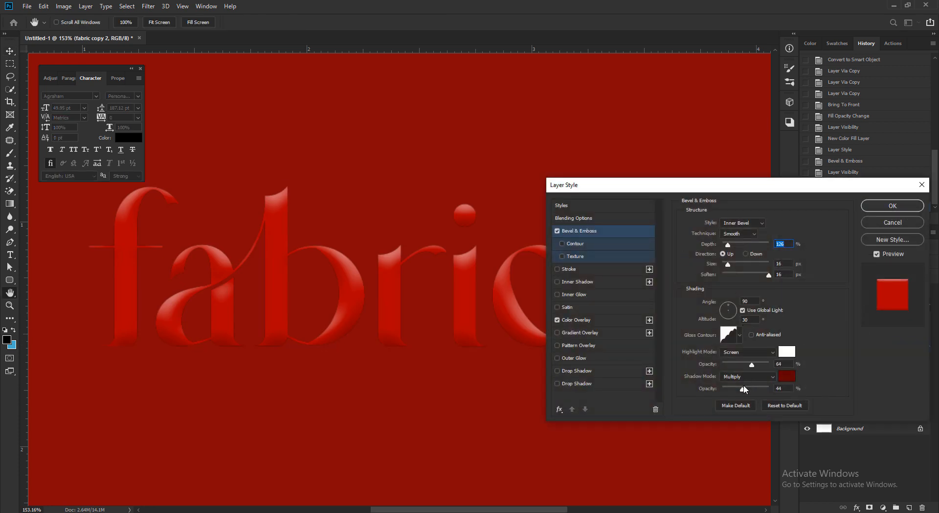
{"action": "left_click_drag", "start_coordinate": [753, 366], "coordinate": [755, 392]}
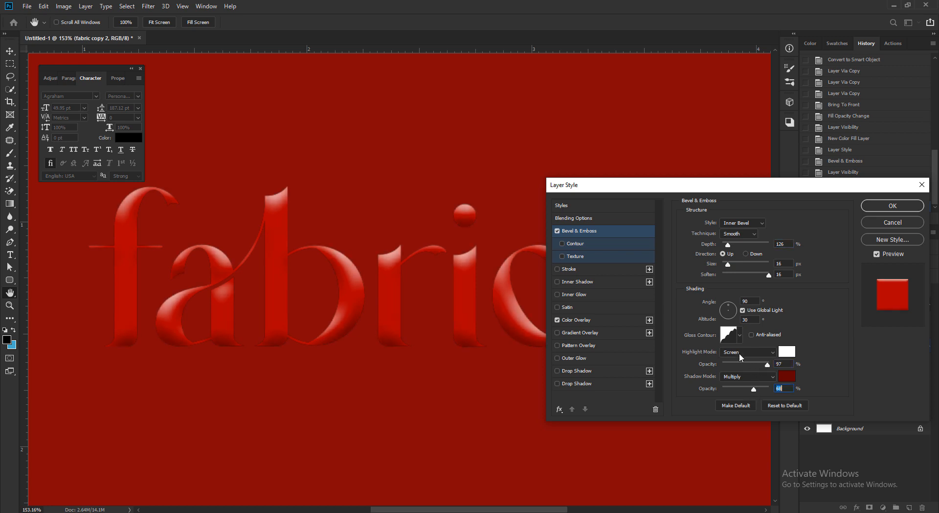
{"action": "left_click_drag", "start_coordinate": [732, 267], "coordinate": [735, 267]}
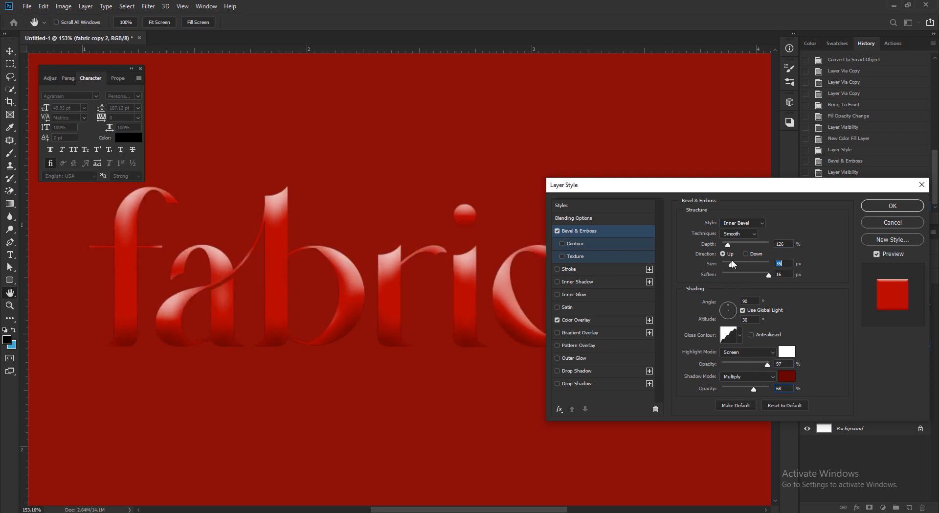
{"action": "left_click", "coordinate": [736, 223]}
{"action": "left_click", "coordinate": [736, 247]}
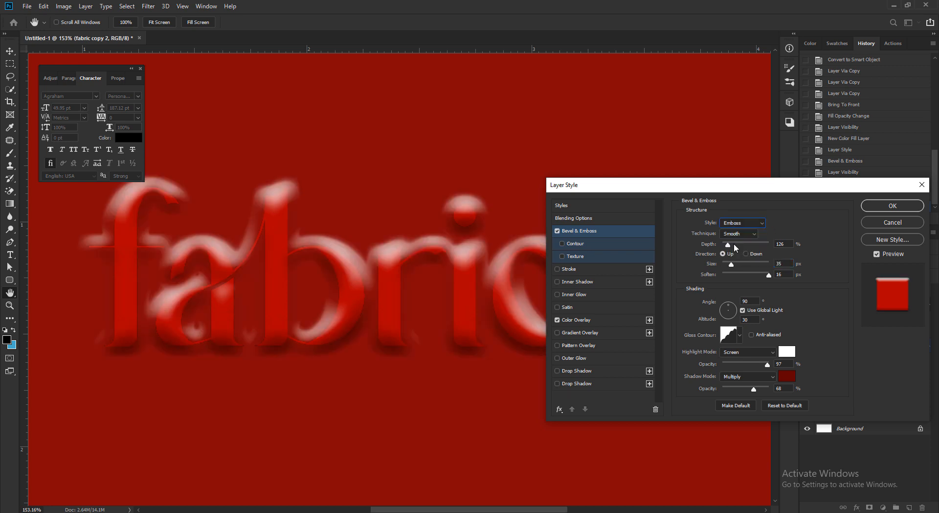
Set the emboss depth to 376%, the soften value to 0 px and the size to 9 px
{"action": "left_click_drag", "start_coordinate": [739, 247], "coordinate": [729, 267]}
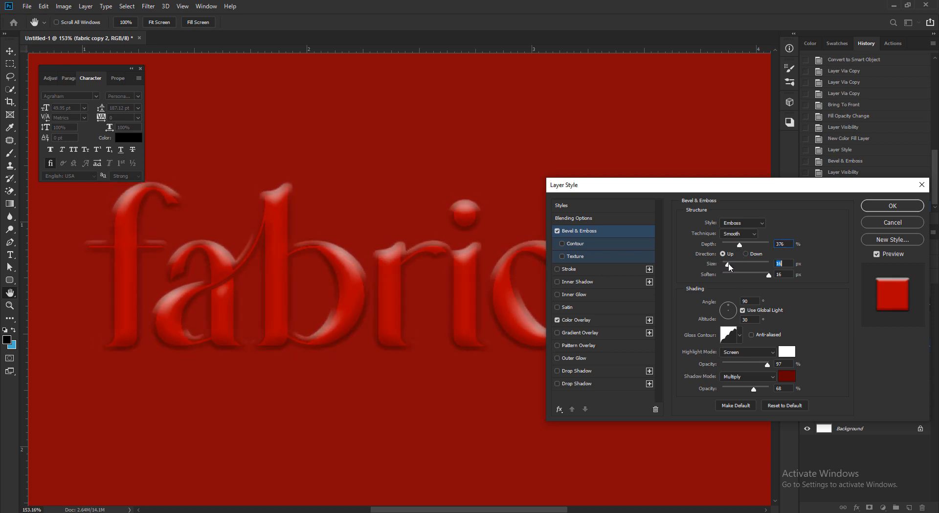
{"action": "left_click_drag", "start_coordinate": [747, 273], "coordinate": [708, 273]}
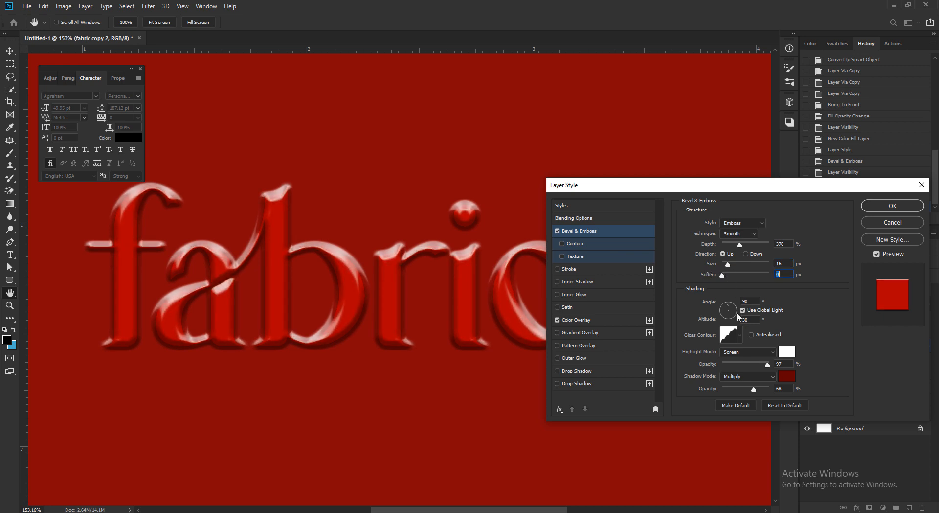
{"action": "left_click_drag", "start_coordinate": [730, 264], "coordinate": [728, 269]}
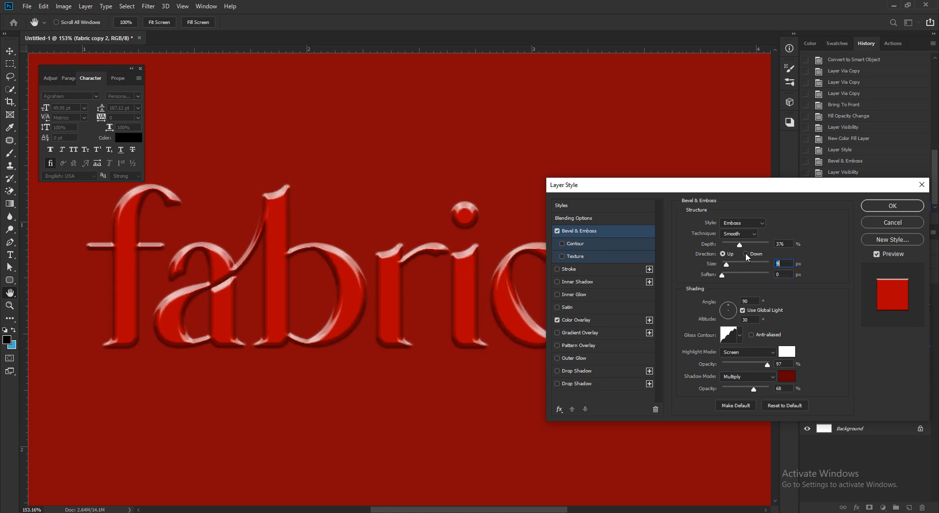
Try the Down direction for the emboss and return it to Up
{"action": "left_click", "coordinate": [746, 254]}
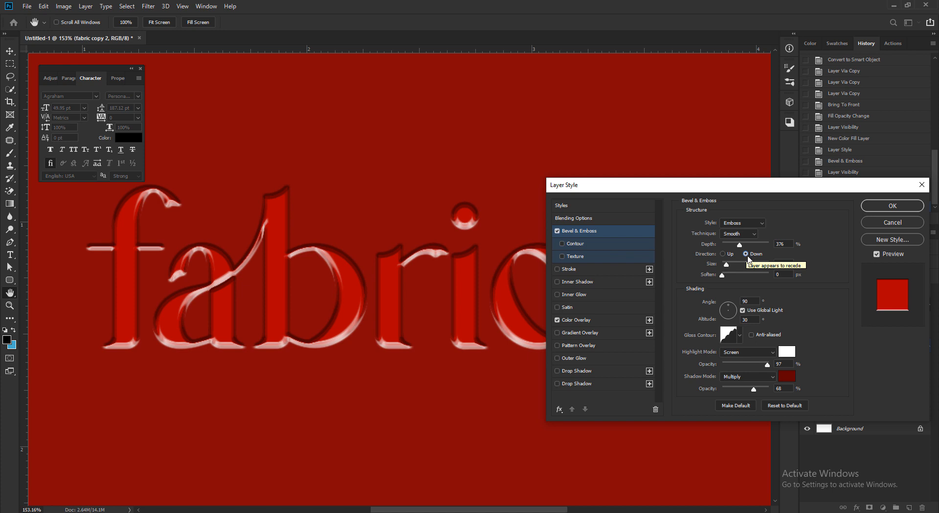
{"action": "left_click", "coordinate": [723, 254]}
{"action": "left_click_drag", "start_coordinate": [728, 263], "coordinate": [728, 263]}
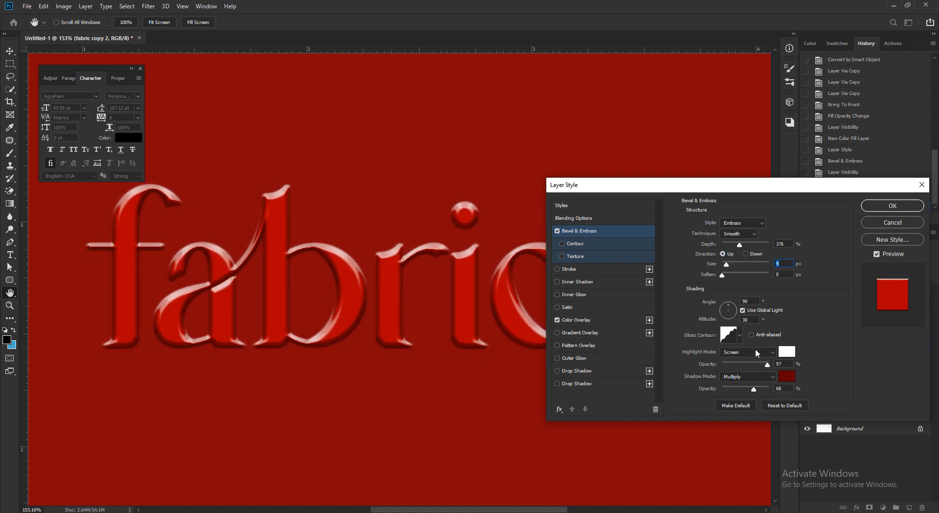
Set the emboss shadow opacity to 57% and highlight opacity to 73%, keeping white after trying other highlight colors
{"action": "left_click_drag", "start_coordinate": [747, 391], "coordinate": [756, 362]}
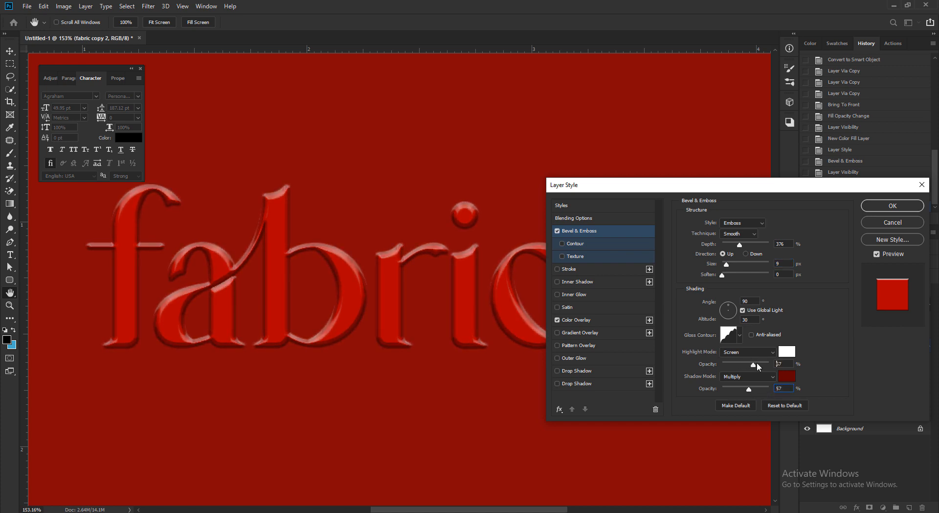
{"action": "left_click", "coordinate": [791, 356]}
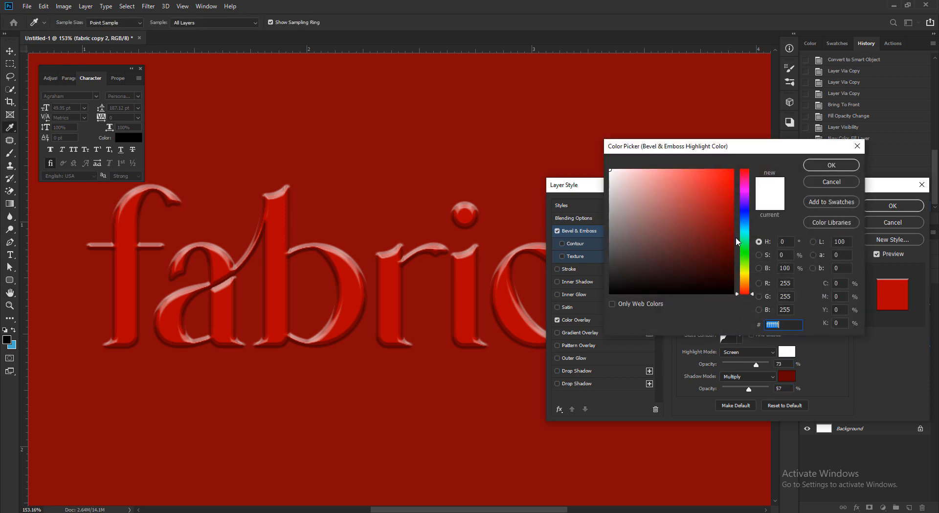
{"action": "left_click", "coordinate": [732, 174]}
{"action": "mouse_move", "coordinate": [728, 206]}
{"action": "left_mouse_down"}
{"action": "mouse_move", "coordinate": [715, 212]}
{"action": "mouse_move", "coordinate": [663, 175]}
{"action": "mouse_move", "coordinate": [656, 153]}
{"action": "mouse_move", "coordinate": [658, 170]}
{"action": "mouse_move", "coordinate": [605, 146]}
{"action": "left_mouse_up"}
{"action": "left_click", "coordinate": [818, 169]}
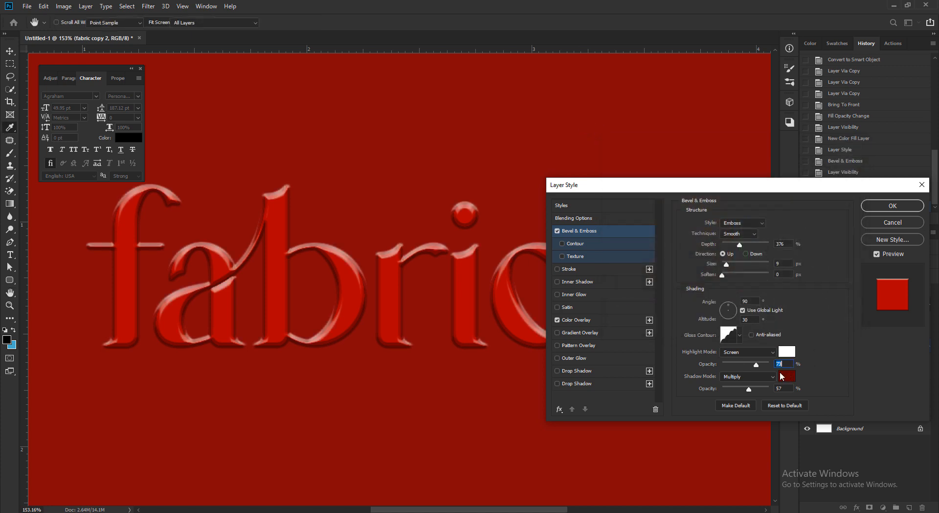
Set the emboss shadow color to dark brown 1e1007 and apply the layer style
{"action": "left_click", "coordinate": [787, 376]}
{"action": "left_click", "coordinate": [744, 276]}
{"action": "mouse_move", "coordinate": [733, 246]}
{"action": "left_mouse_down"}
{"action": "mouse_move", "coordinate": [737, 170]}
{"action": "mouse_move", "coordinate": [668, 179]}
{"action": "mouse_move", "coordinate": [601, 164]}
{"action": "mouse_move", "coordinate": [599, 141]}
{"action": "left_mouse_up"}
{"action": "left_click_drag", "start_coordinate": [638, 168], "coordinate": [686, 169]}
{"action": "left_click_drag", "start_coordinate": [742, 247], "coordinate": [744, 285]}
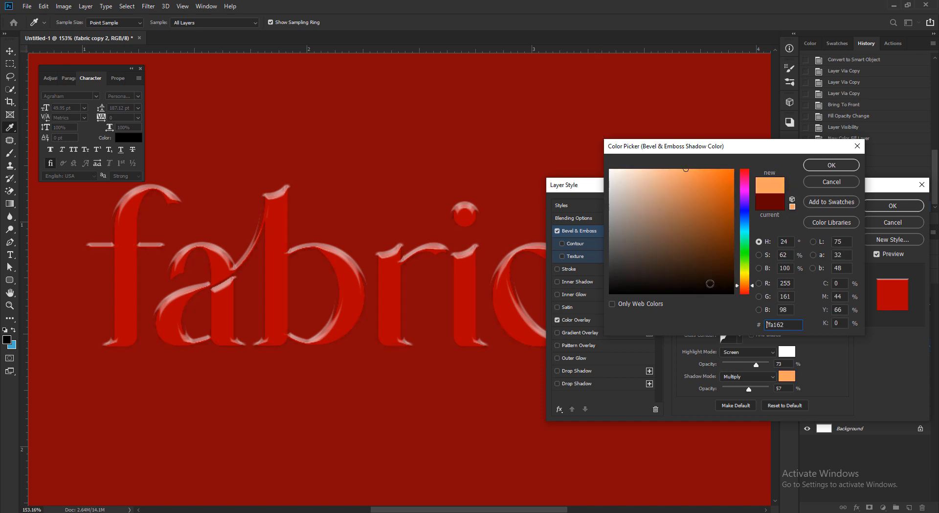
{"action": "left_click", "coordinate": [690, 279]}
{"action": "left_click", "coordinate": [706, 278]}
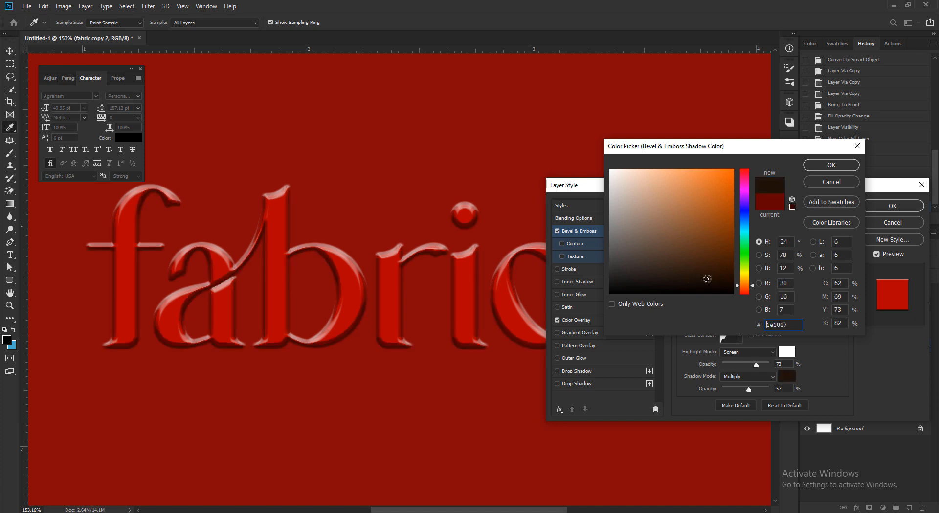
{"action": "left_click", "coordinate": [832, 165]}
{"action": "left_click", "coordinate": [893, 206]}
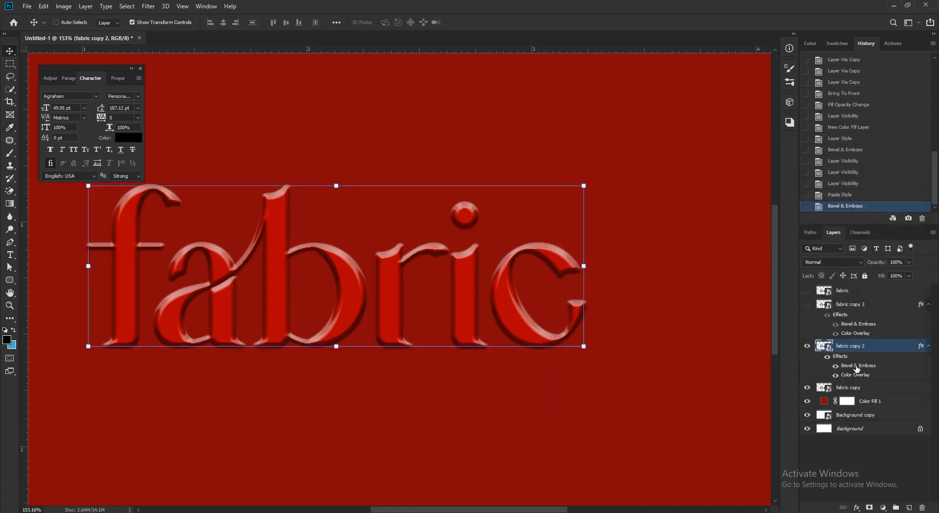
Show the fabric copy 3 layer again and set its fill to 0%
{"action": "left_click", "coordinate": [808, 304]}
{"action": "left_click", "coordinate": [916, 301]}
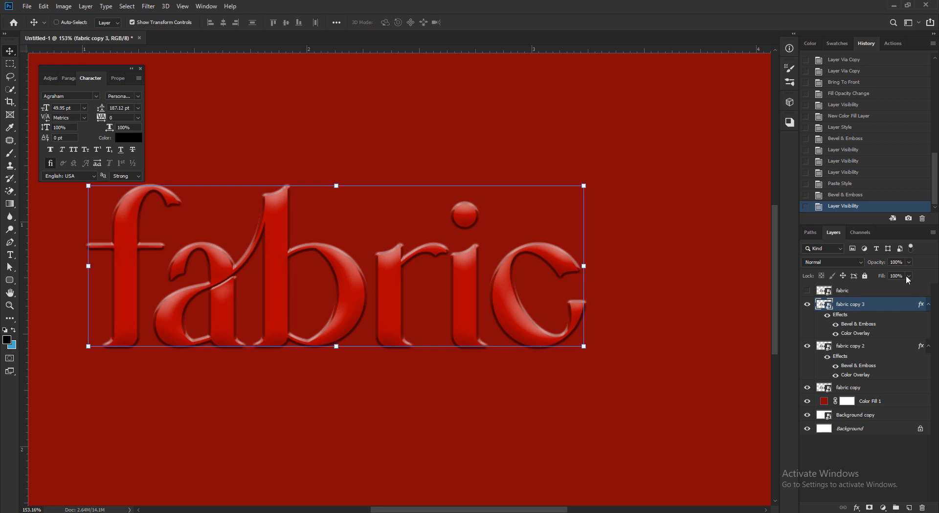
{"action": "left_click_drag", "start_coordinate": [909, 275], "coordinate": [867, 290]}
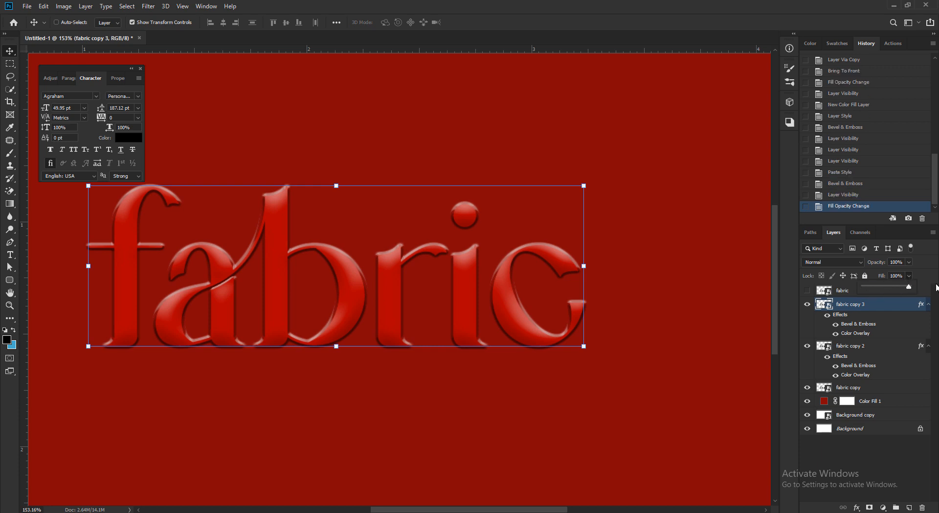
Try the Overlay blend mode on fabric copy 3, settle on Color Dodge, and compare the text with the layer hidden and shown
{"action": "left_click", "coordinate": [911, 261]}
{"action": "left_click", "coordinate": [826, 262]}
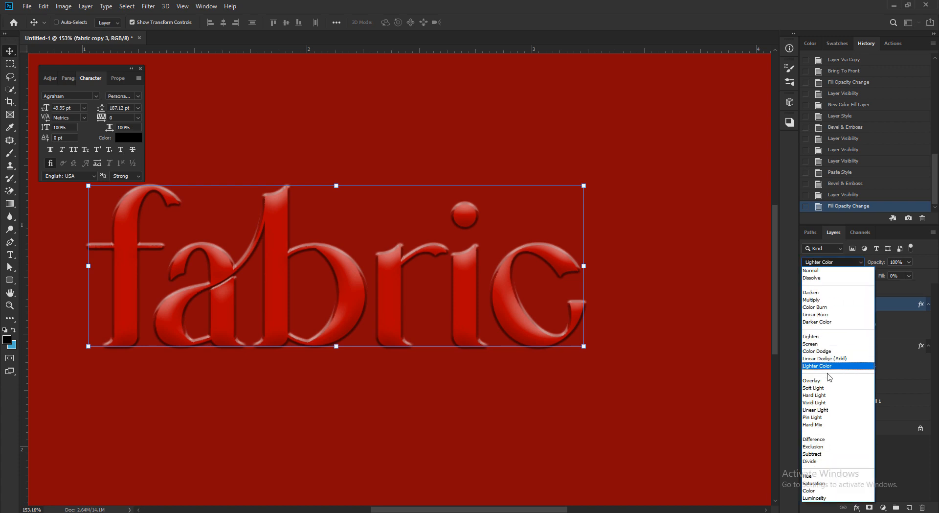
{"action": "left_click", "coordinate": [813, 380]}
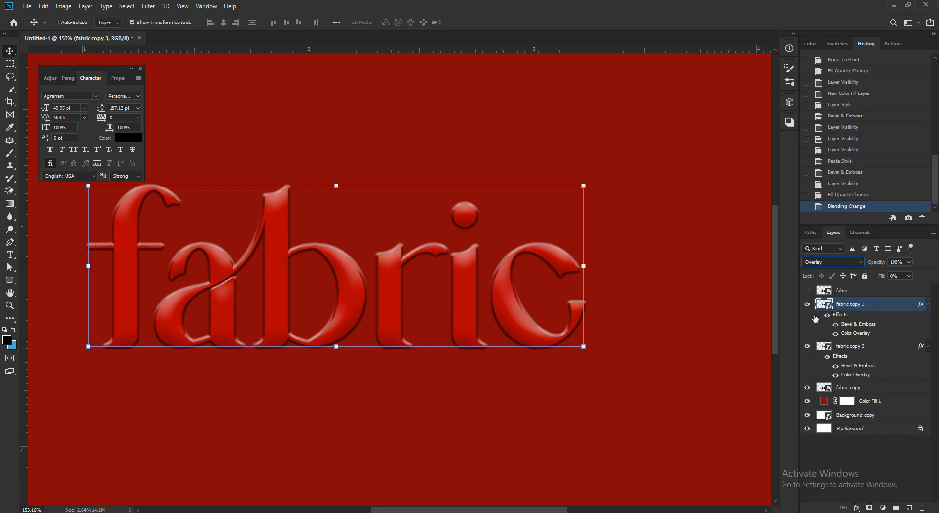
{"action": "left_click", "coordinate": [827, 263]}
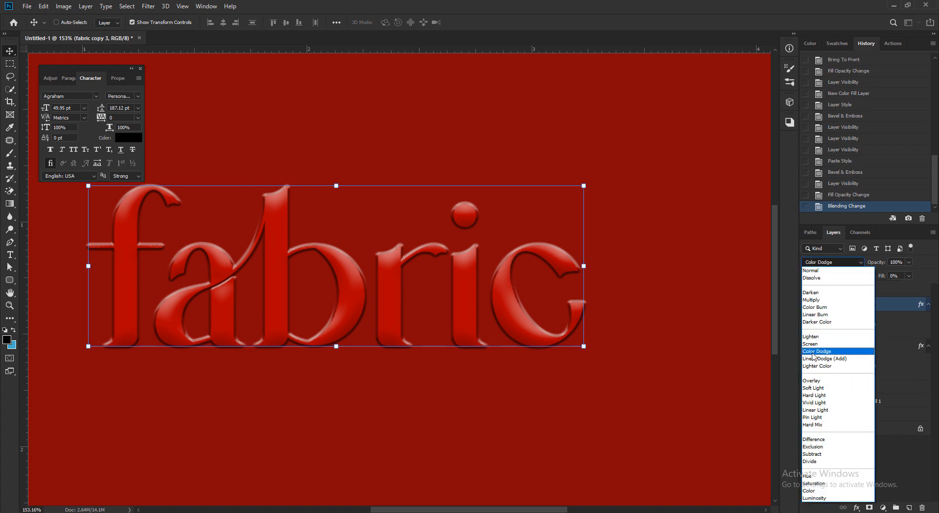
{"action": "left_click", "coordinate": [814, 352]}
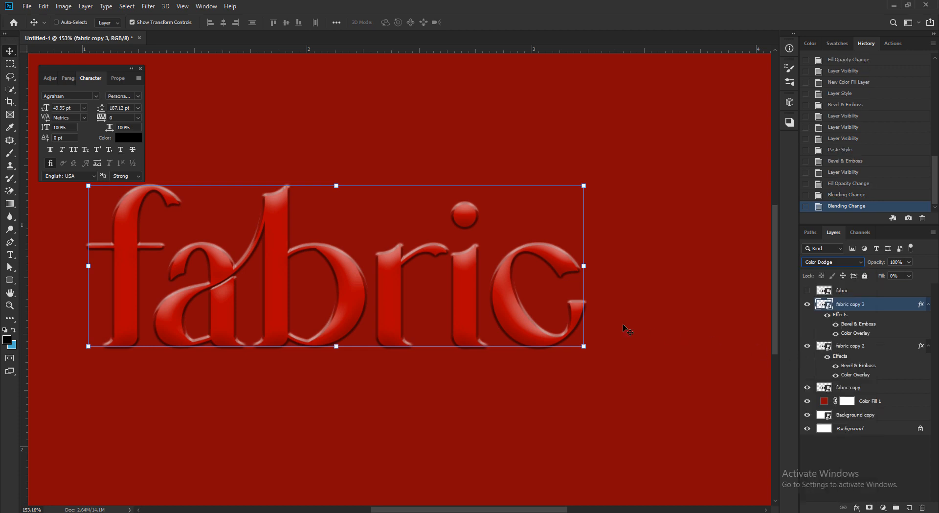
{"action": "left_click", "coordinate": [808, 304]}
{"action": "left_click", "coordinate": [807, 304]}
{"action": "left_click", "coordinate": [808, 305]}
{"action": "left_click", "coordinate": [808, 305]}
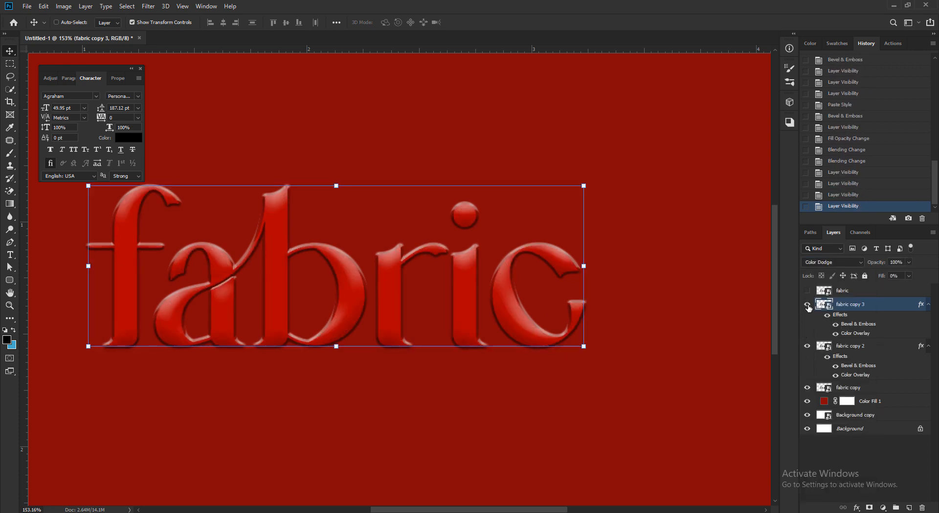
Compare the lettering with the fabric copy layer hidden and shown
{"action": "key", "text": "ctrl+space"}
{"action": "left_click_drag", "start_coordinate": [438, 297], "coordinate": [435, 343]}
{"action": "left_click_drag", "start_coordinate": [318, 301], "coordinate": [372, 275]}
{"action": "left_click", "coordinate": [851, 387]}
{"action": "left_click", "coordinate": [807, 388]}
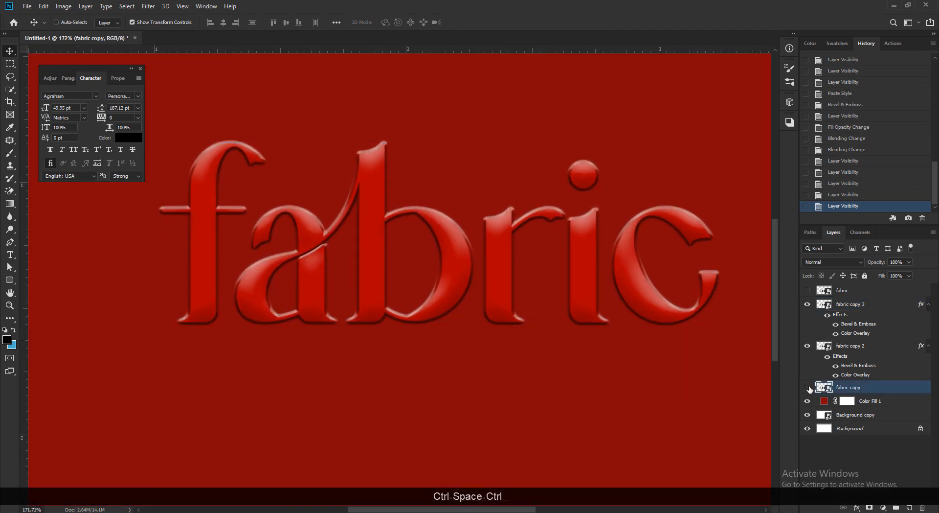
{"action": "left_click", "coordinate": [808, 387]}
{"action": "right_click", "coordinate": [857, 391]}
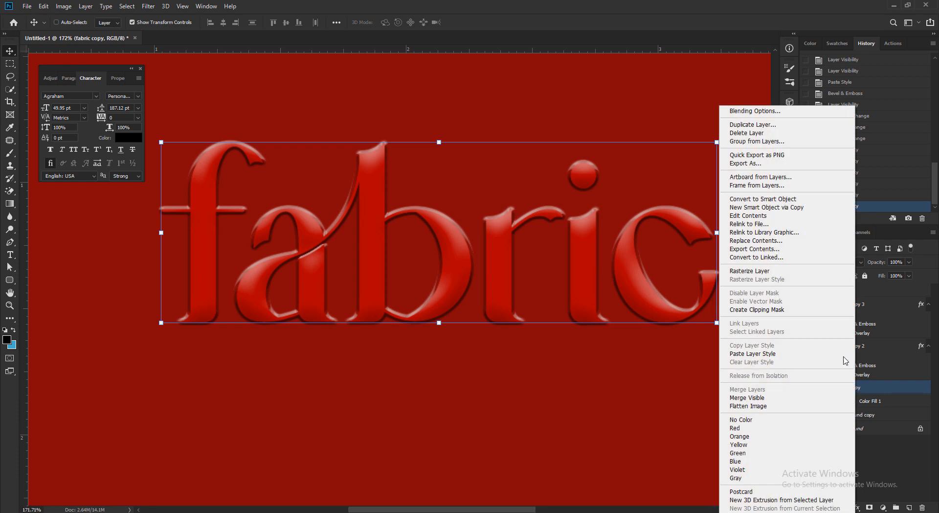
{"action": "left_click", "coordinate": [769, 111]}
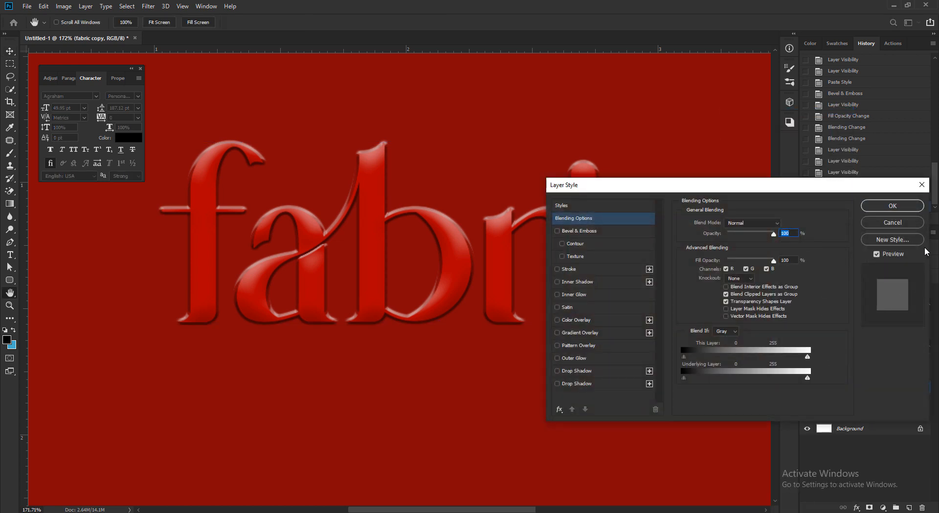
{"action": "key", "text": "Escape"}
Enable Texture on the fabric copy 2 layer's Bevel & Emboss and try several patterns, ending with the concentric squares
{"action": "left_click", "coordinate": [860, 371]}
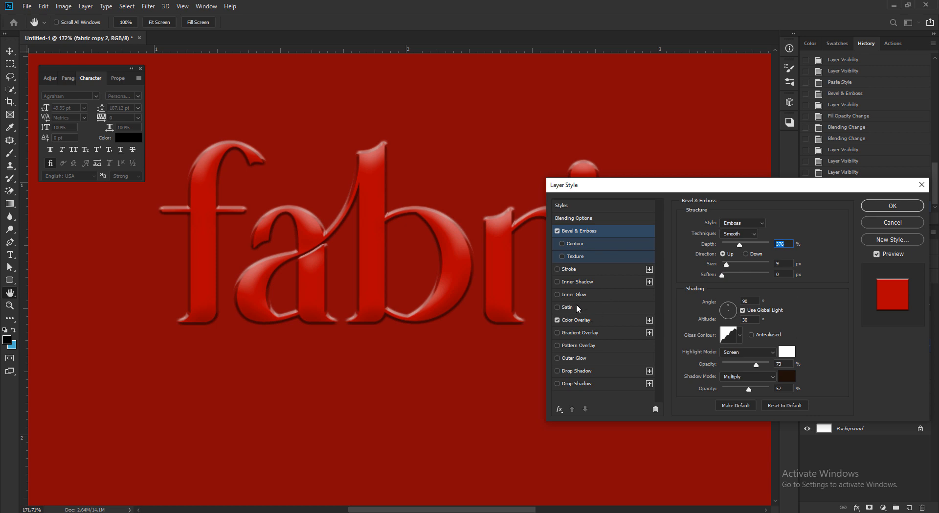
{"action": "left_click", "coordinate": [587, 256]}
{"action": "left_click", "coordinate": [563, 256]}
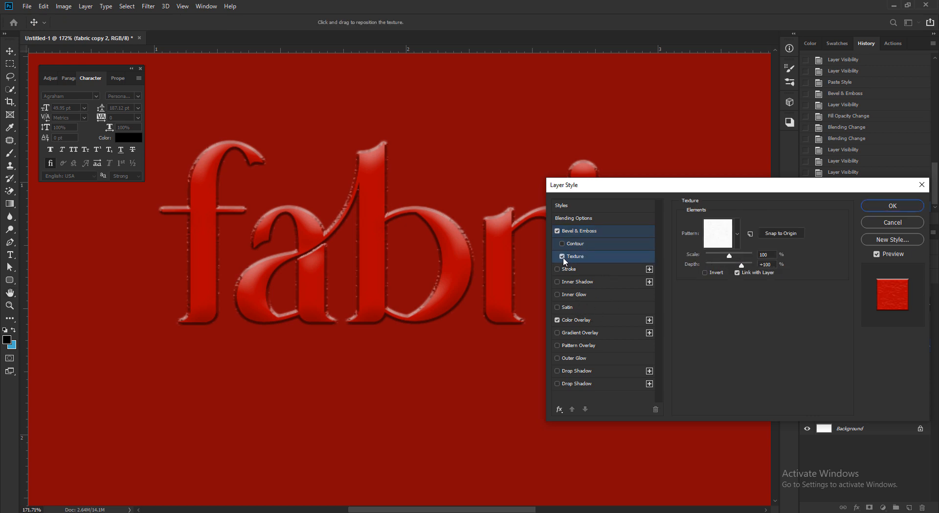
{"action": "left_click", "coordinate": [738, 234]}
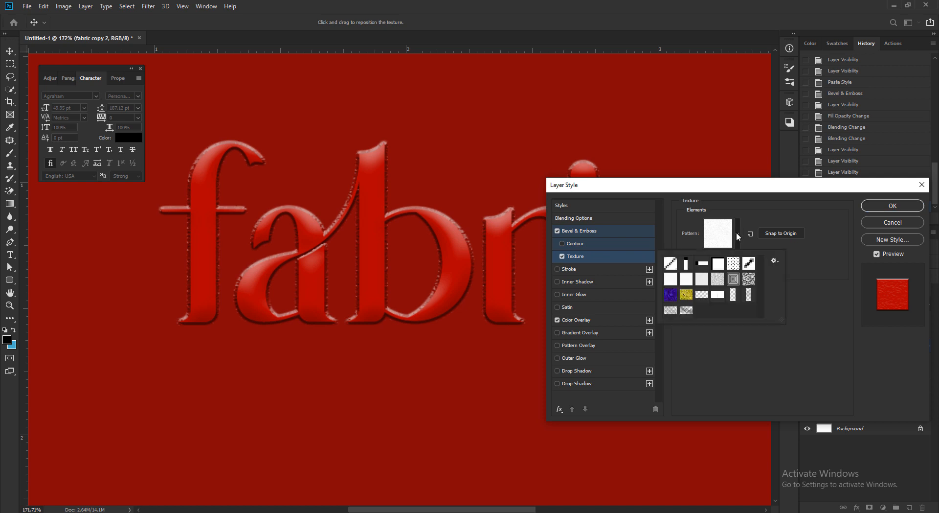
{"action": "left_click", "coordinate": [734, 264]}
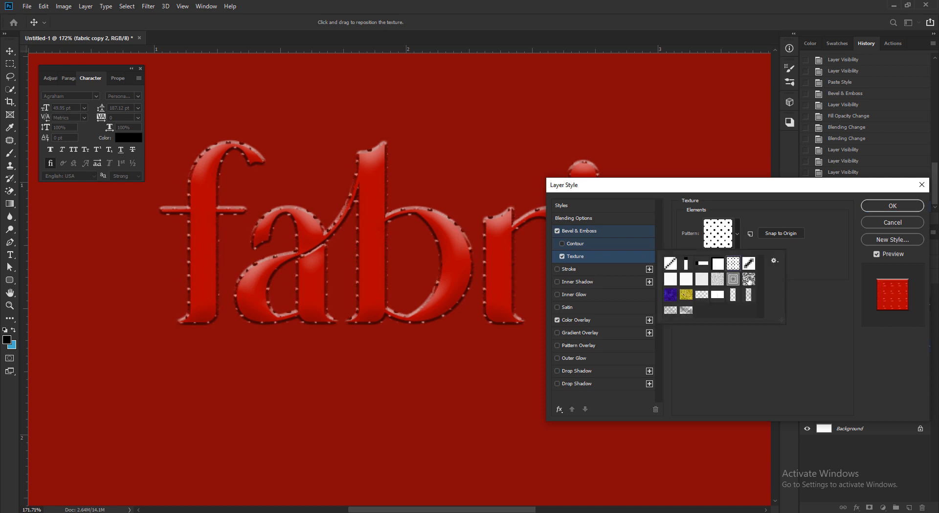
{"action": "left_click", "coordinate": [749, 264]}
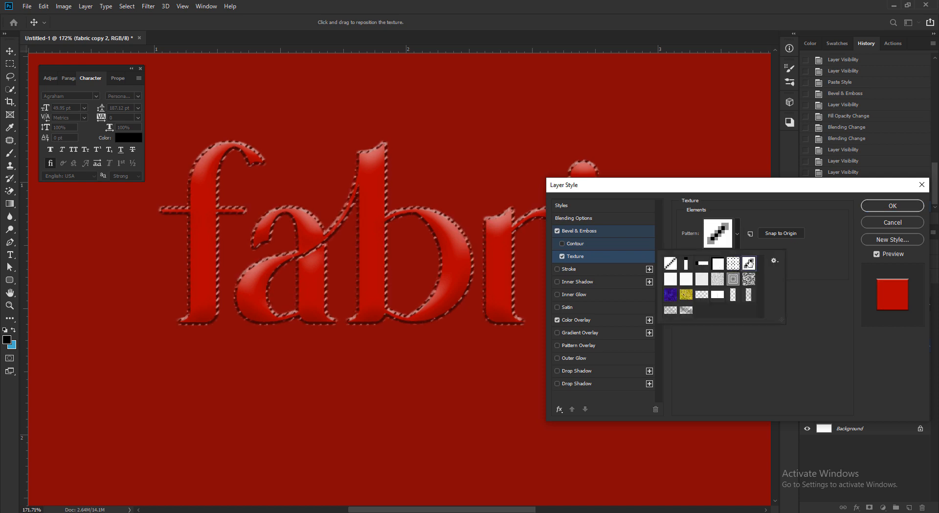
{"action": "left_click", "coordinate": [687, 310]}
{"action": "left_click", "coordinate": [671, 311]}
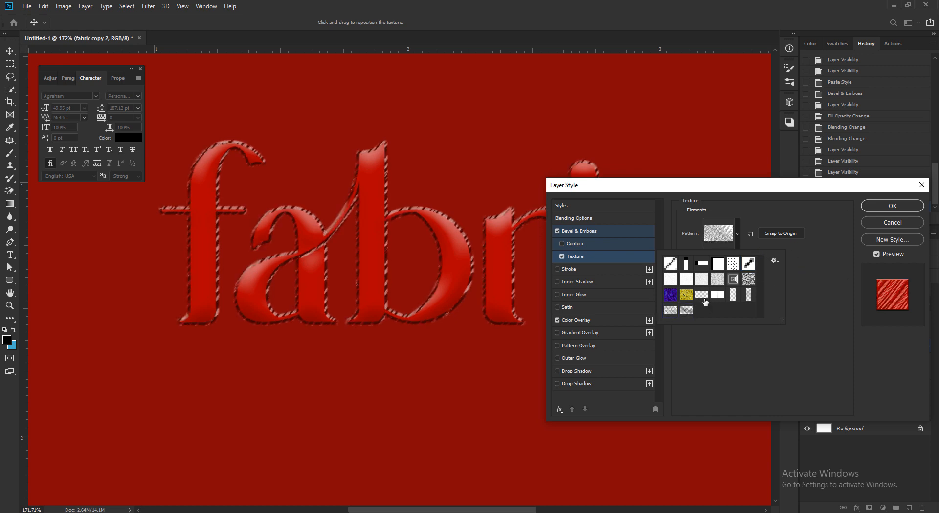
{"action": "left_click", "coordinate": [746, 295]}
{"action": "left_click", "coordinate": [747, 281]}
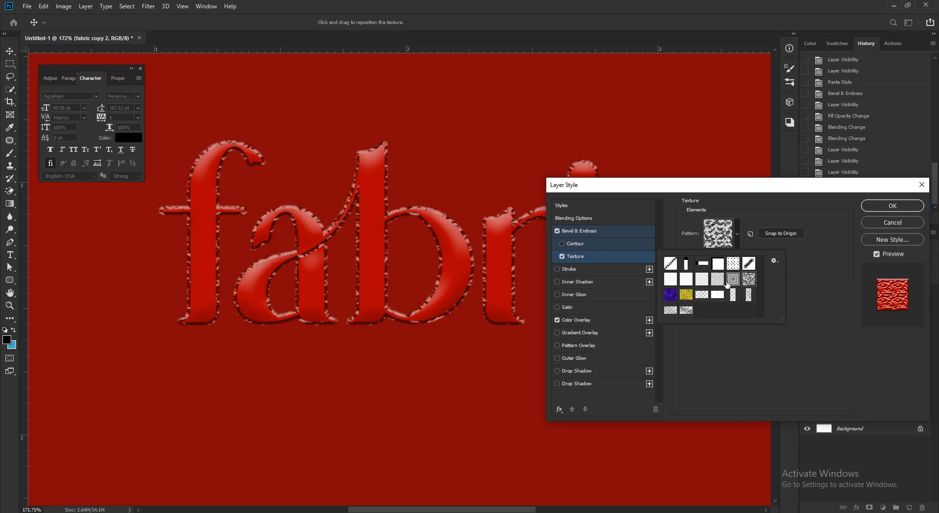
{"action": "left_click", "coordinate": [729, 283]}
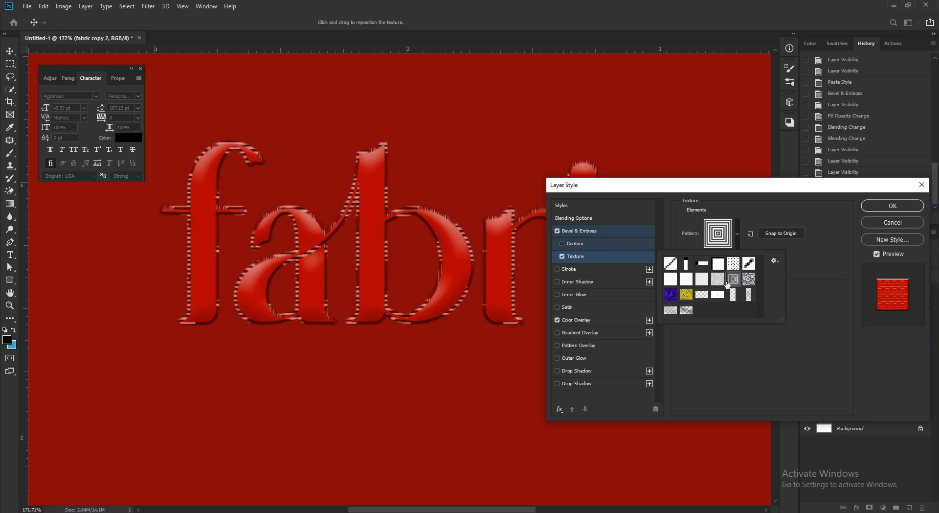
Try a 27% scale and a negative depth for the texture, and turn the texture off again
{"action": "left_click", "coordinate": [813, 259]}
{"action": "mouse_move", "coordinate": [716, 258]}
{"action": "left_mouse_down"}
{"action": "mouse_move", "coordinate": [708, 256]}
{"action": "mouse_move", "coordinate": [728, 263]}
{"action": "mouse_move", "coordinate": [718, 265]}
{"action": "left_mouse_up"}
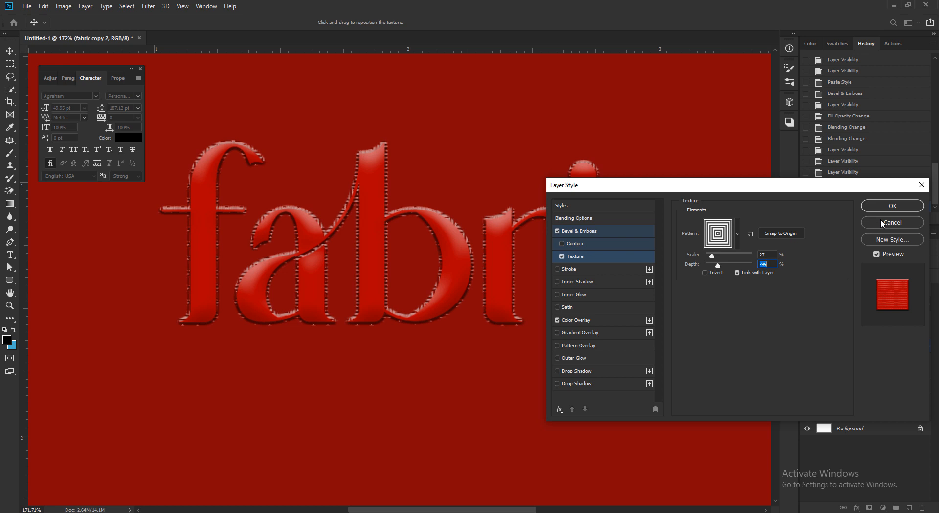
{"action": "left_click", "coordinate": [563, 256]}
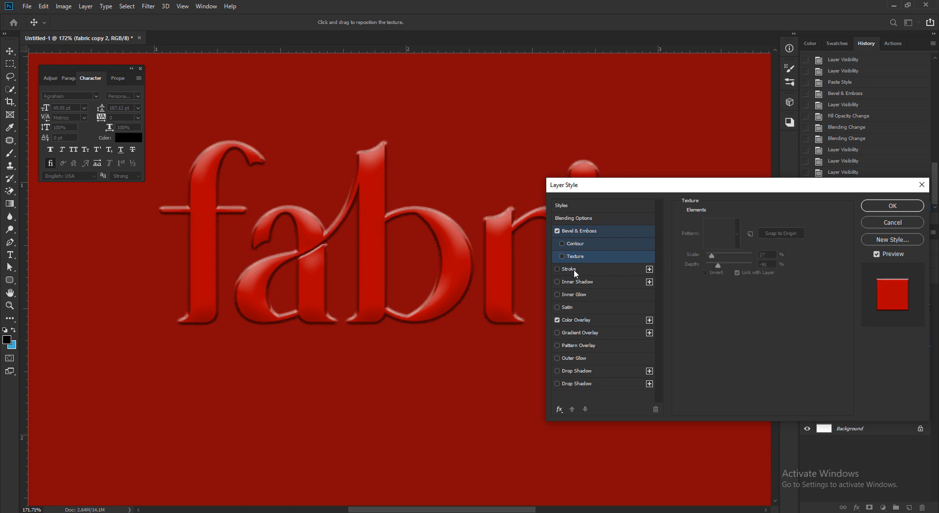
{"action": "left_click", "coordinate": [574, 270]}
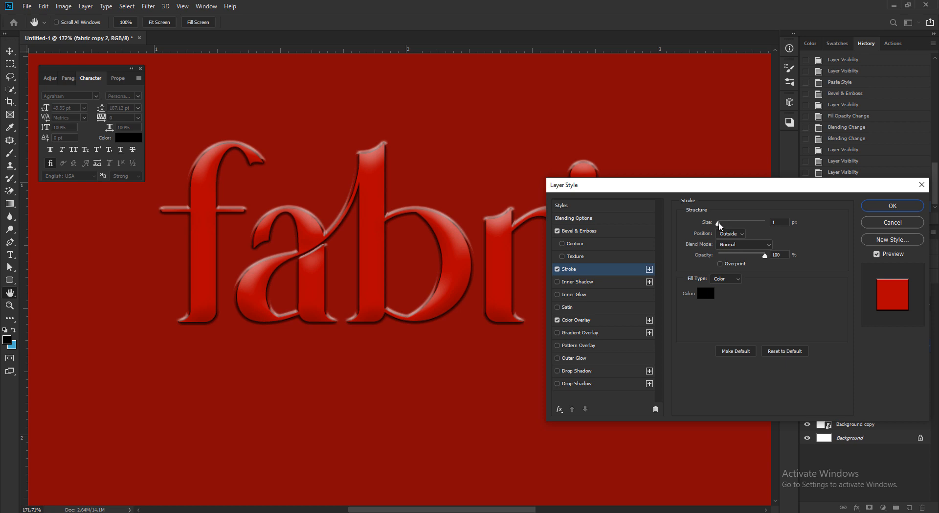
{"action": "left_click_drag", "start_coordinate": [720, 222], "coordinate": [722, 223]}
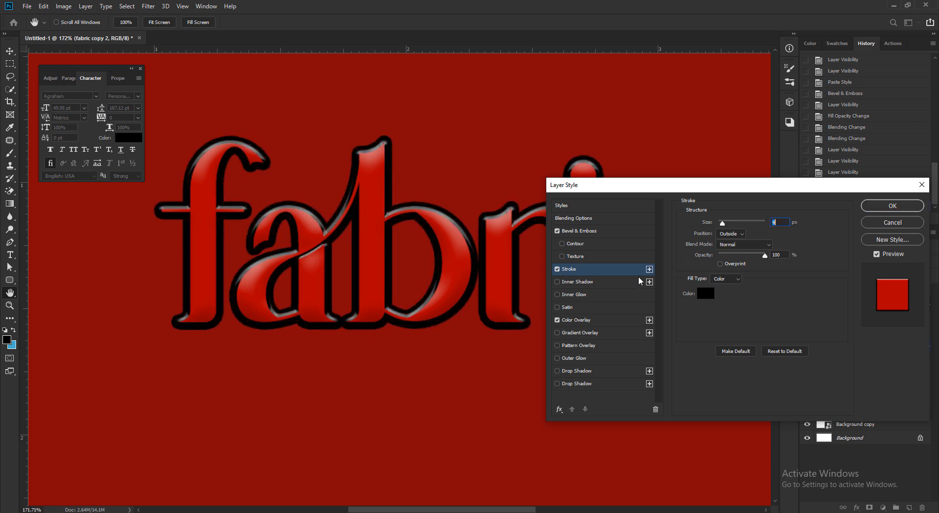
{"action": "left_click", "coordinate": [882, 225]}
Add a 16 px black outside stroke to the fabric copy layer and apply the style
{"action": "left_click", "coordinate": [852, 388]}
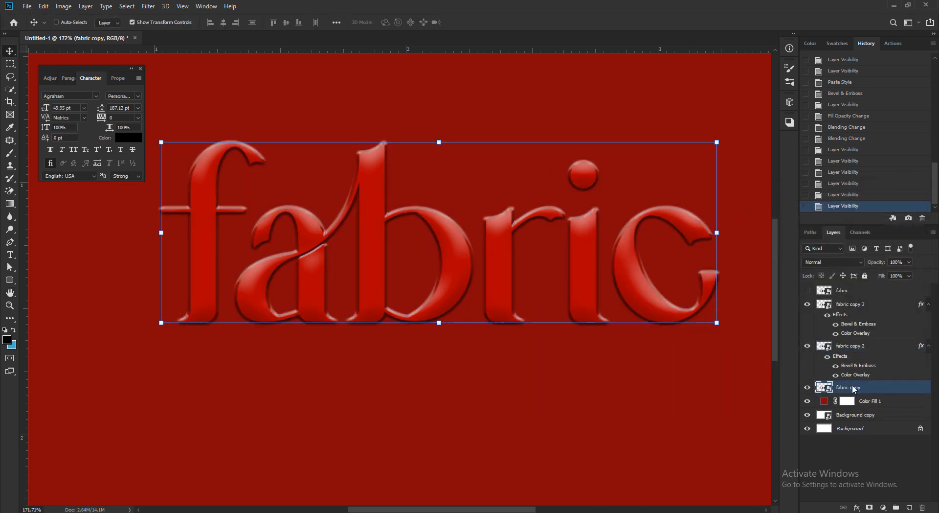
{"action": "right_click", "coordinate": [846, 384]}
{"action": "left_click", "coordinate": [783, 110]}
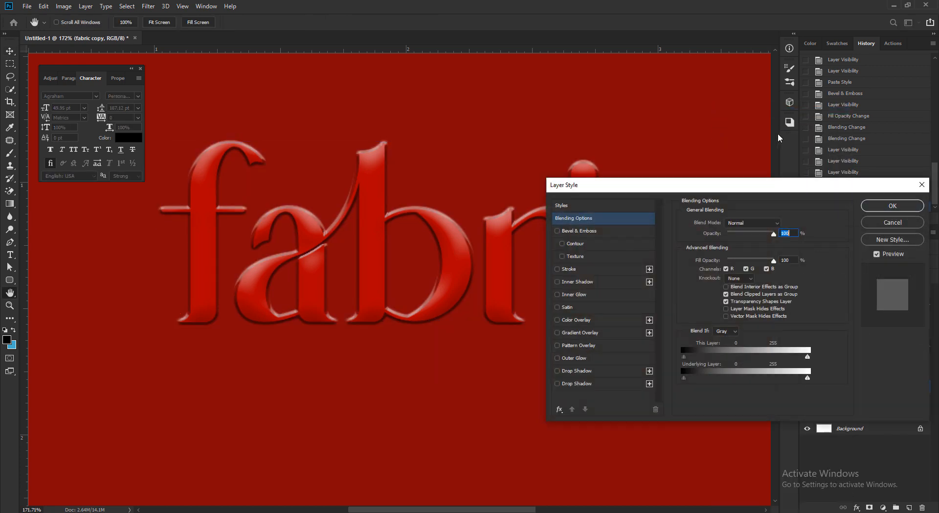
{"action": "left_click", "coordinate": [579, 271]}
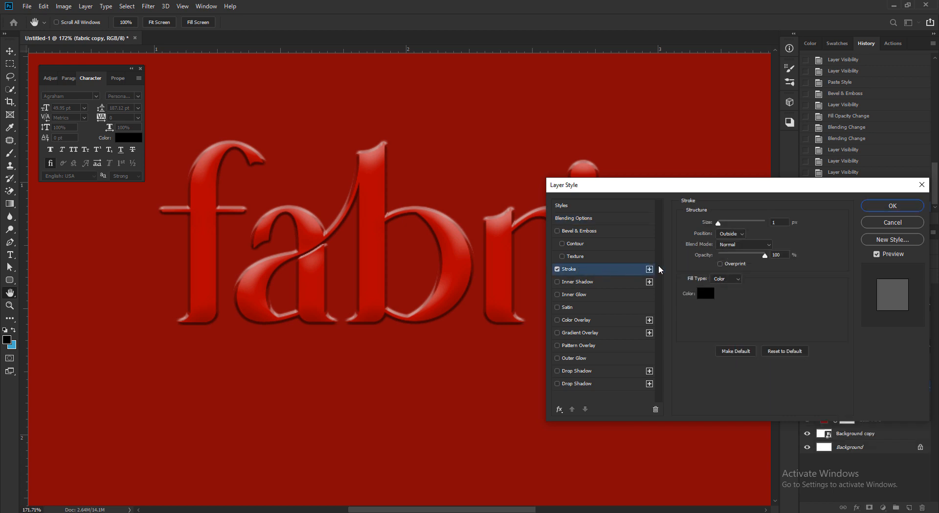
{"action": "left_click_drag", "start_coordinate": [723, 227], "coordinate": [726, 227]}
{"action": "left_click", "coordinate": [894, 205]}
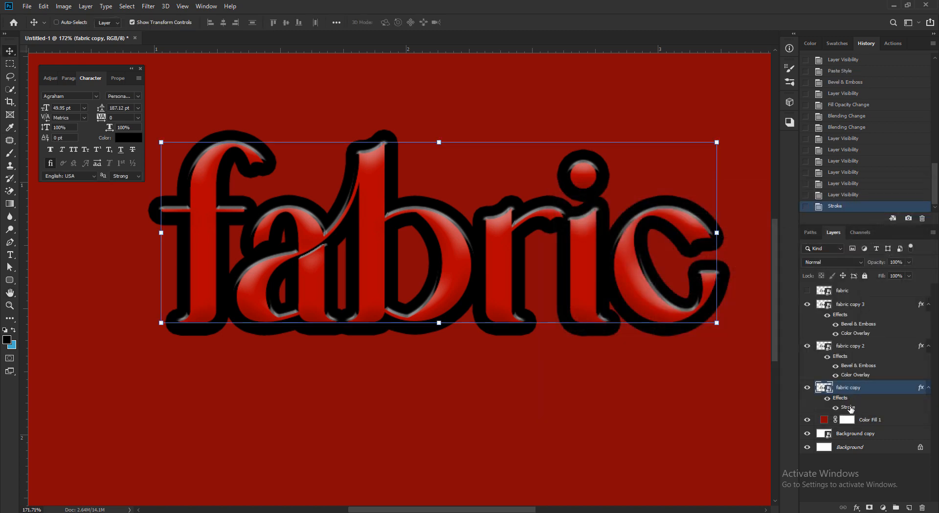
Recolor the fabric copy stroke with the dark red sampled from the canvas background and apply it
{"action": "key", "text": "ctrl"}
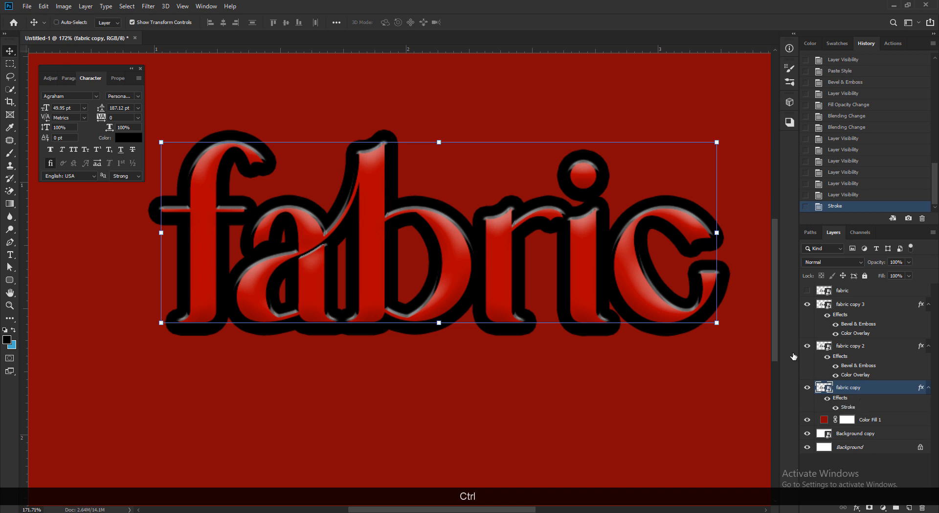
{"action": "double_click", "coordinate": [849, 407]}
{"action": "left_click", "coordinate": [706, 293]}
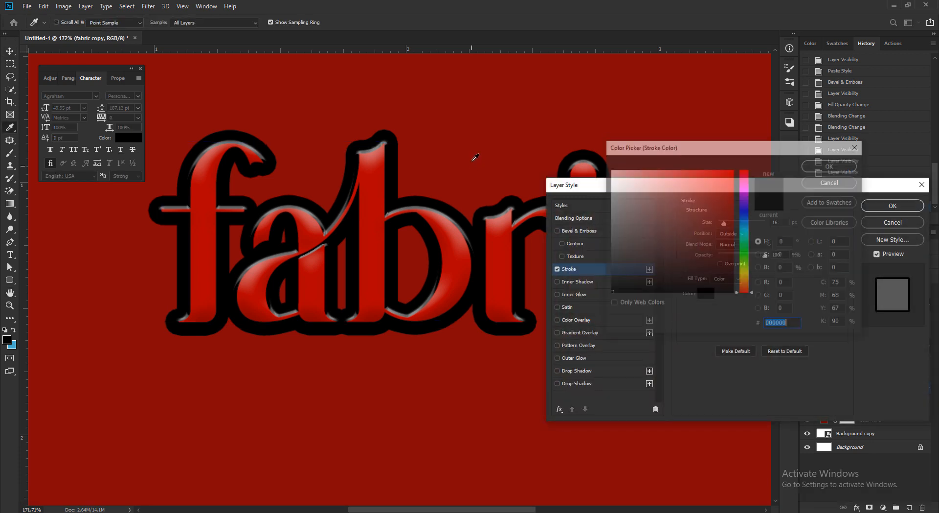
{"action": "left_click", "coordinate": [546, 150]}
{"action": "left_click", "coordinate": [805, 169]}
{"action": "left_click", "coordinate": [881, 207]}
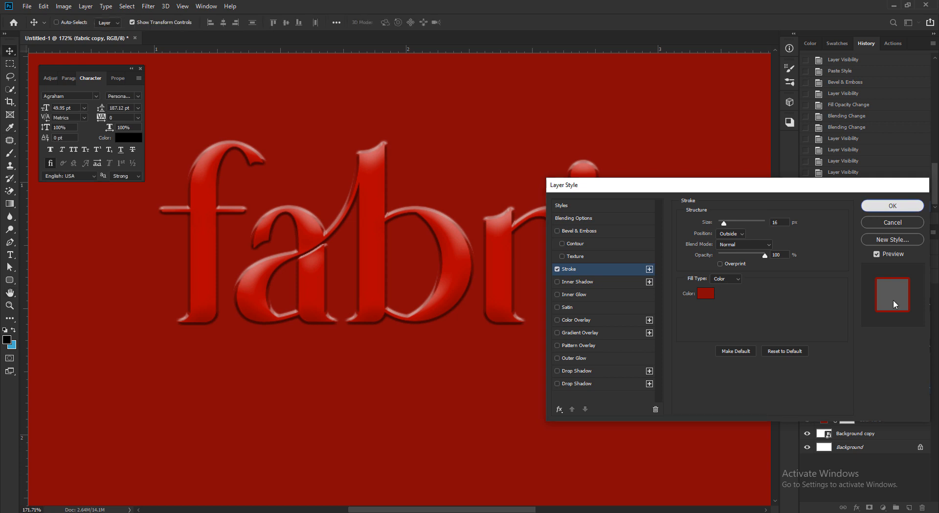
Hide the on-canvas transform outline and put the fabric copy layer into a group
{"action": "key", "text": "ctrl"}
{"action": "key", "text": "ctrl+h"}
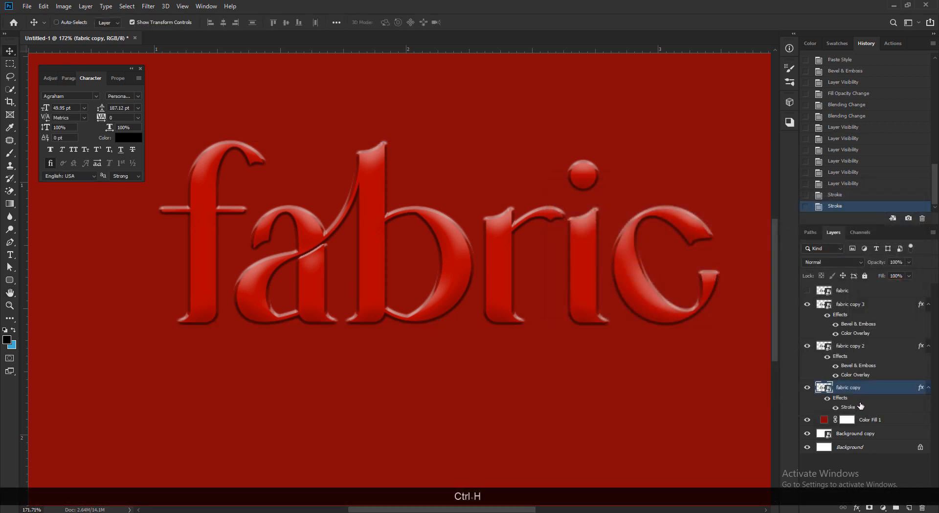
{"action": "key", "text": "ctrl+g"}
Give the new group a Multiply inner shadow with 49% opacity and 24 px size, and apply it
{"action": "right_click", "coordinate": [838, 386]}
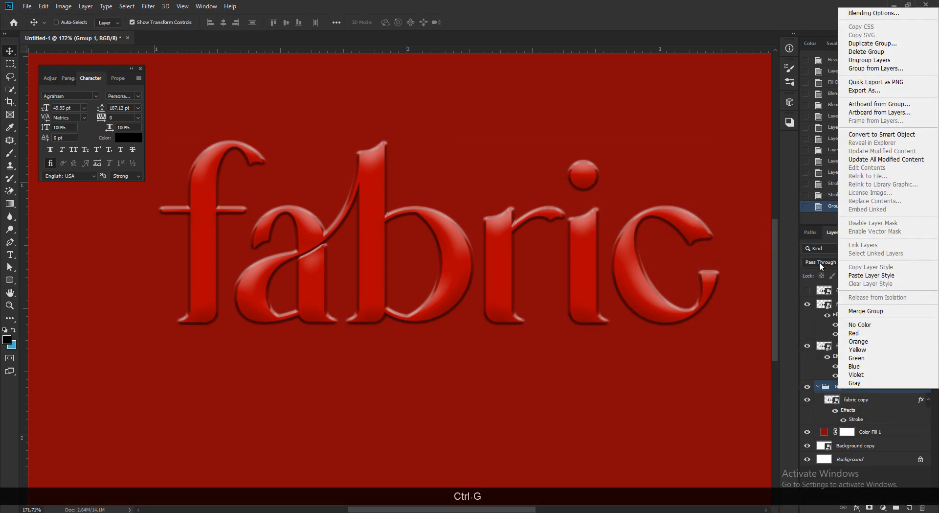
{"action": "left_click", "coordinate": [873, 14]}
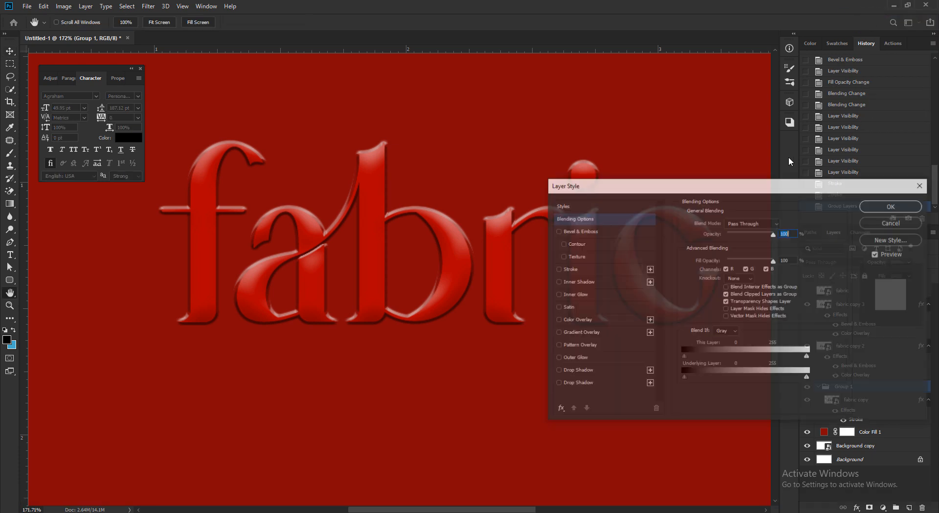
{"action": "left_click", "coordinate": [579, 282]}
{"action": "left_click_drag", "start_coordinate": [729, 289], "coordinate": [743, 291]}
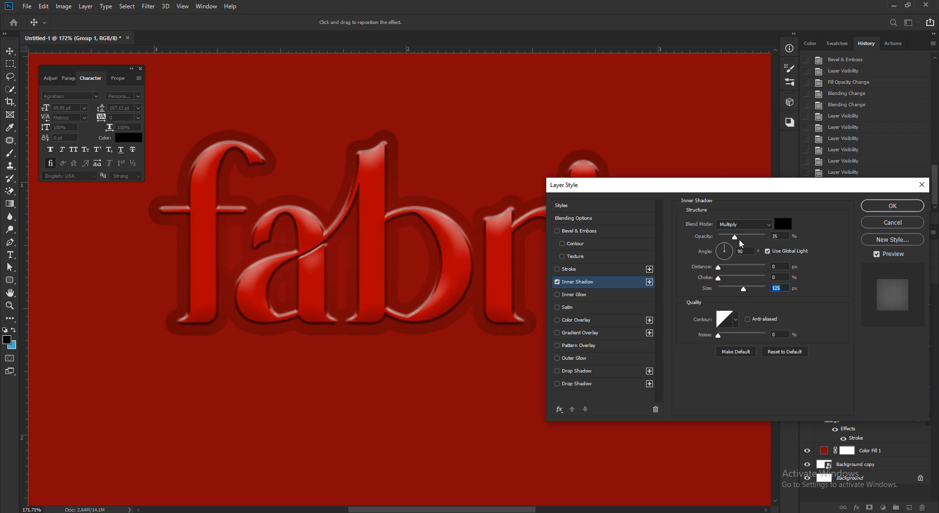
{"action": "left_click_drag", "start_coordinate": [738, 238], "coordinate": [727, 291]}
{"action": "left_click_drag", "start_coordinate": [511, 260], "coordinate": [500, 326]}
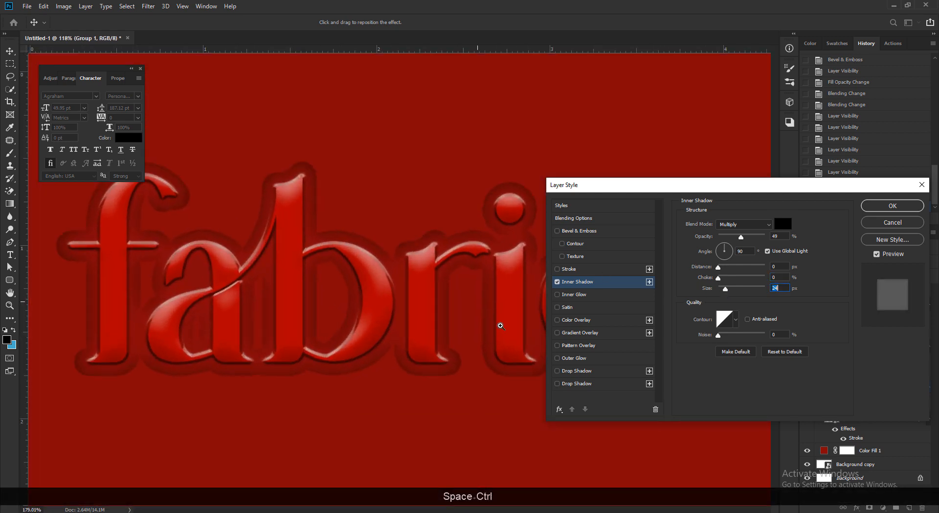
{"action": "left_click", "coordinate": [890, 210]}
{"action": "left_click_drag", "start_coordinate": [513, 292], "coordinate": [636, 316]}
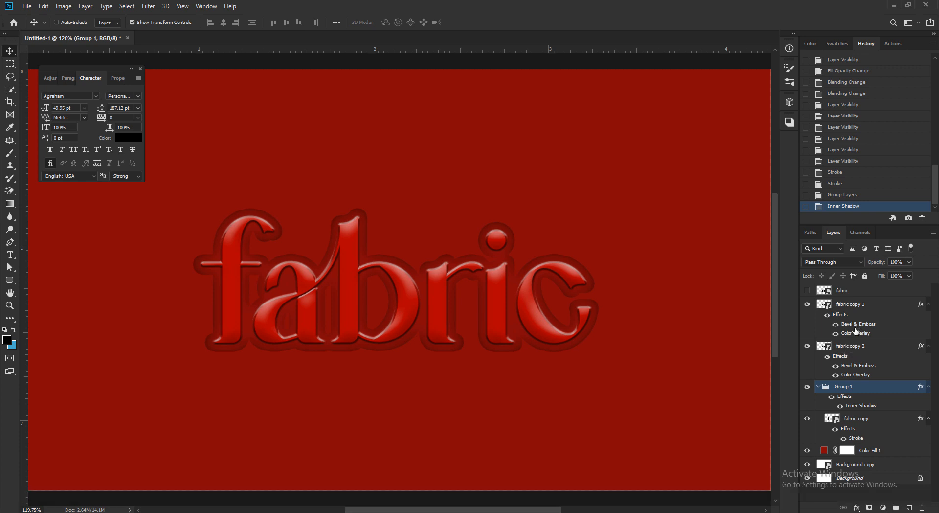
Set the Bevel & Emboss light on fabric copy 3 to a 166° angle and 42° altitude, using global light
{"action": "left_click", "coordinate": [843, 327]}
{"action": "double_click", "coordinate": [842, 324]}
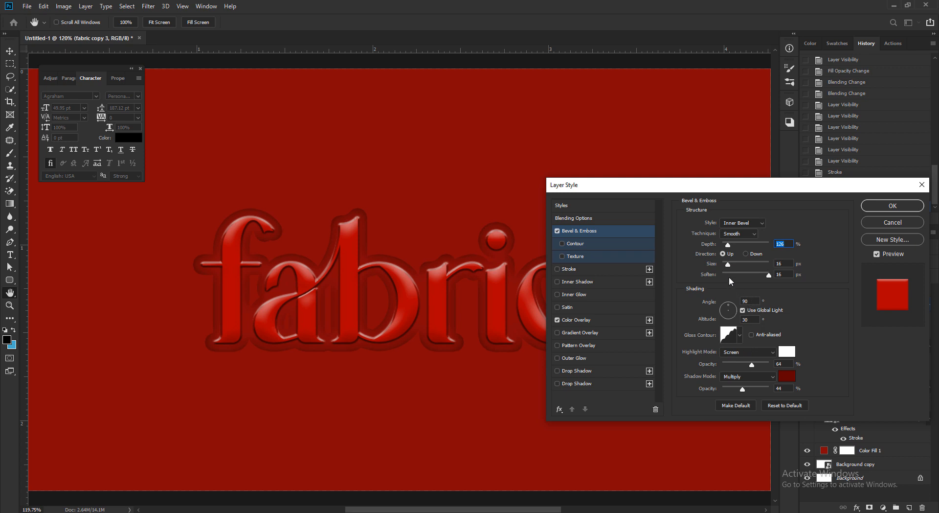
{"action": "left_click", "coordinate": [727, 309]}
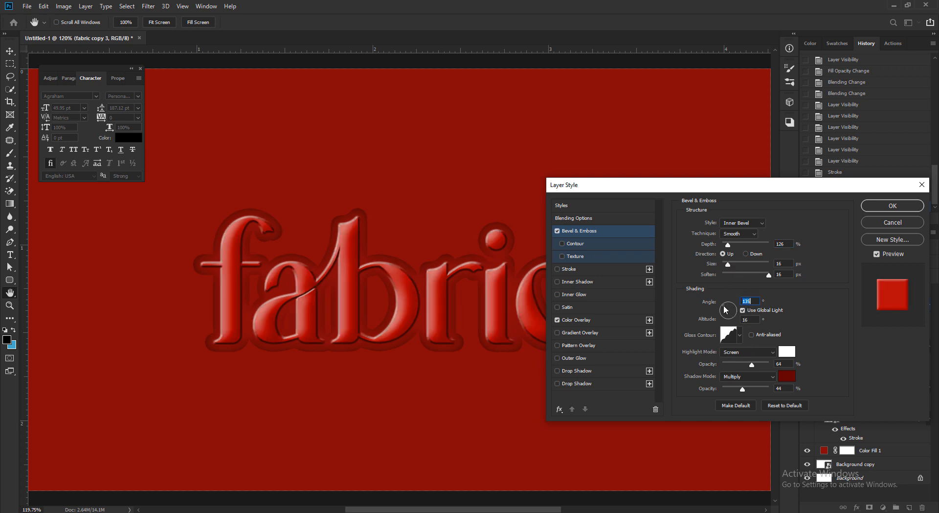
{"action": "left_click", "coordinate": [722, 311]}
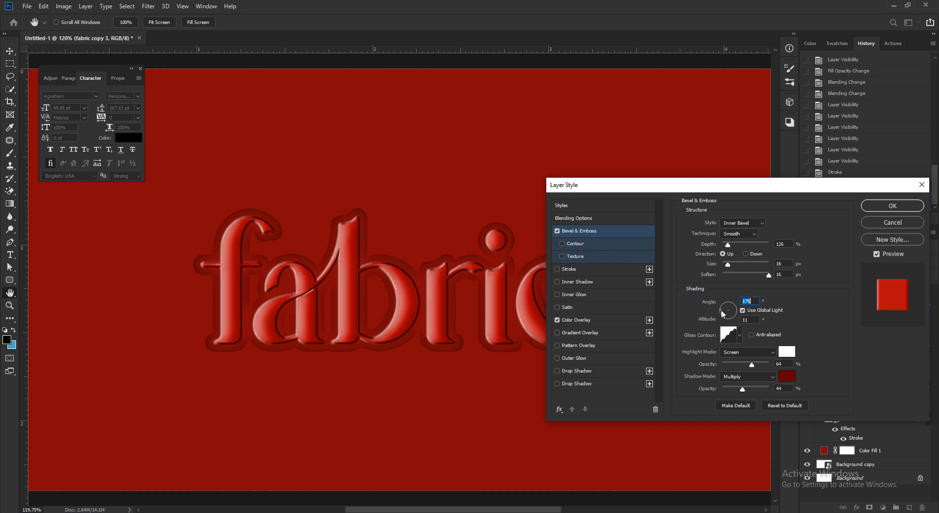
{"action": "left_click", "coordinate": [723, 310]}
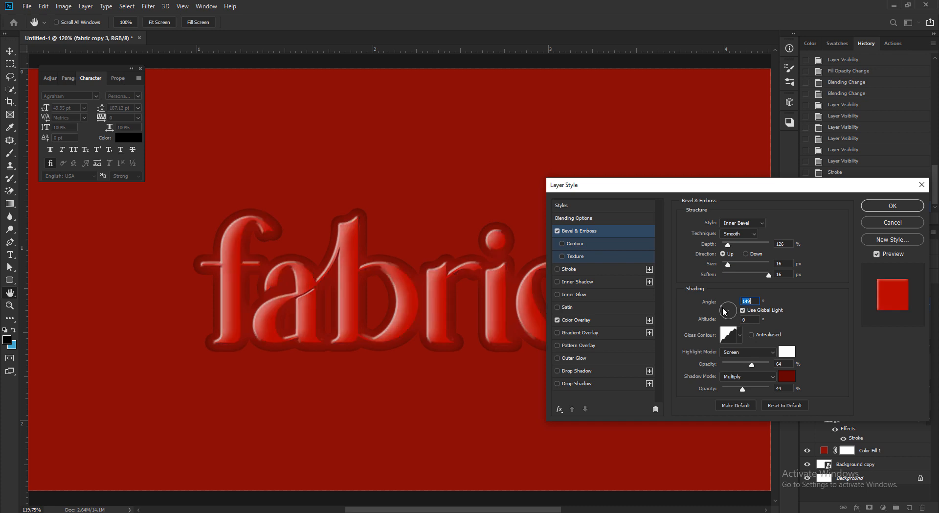
{"action": "left_click", "coordinate": [723, 310]}
{"action": "left_click", "coordinate": [725, 314]}
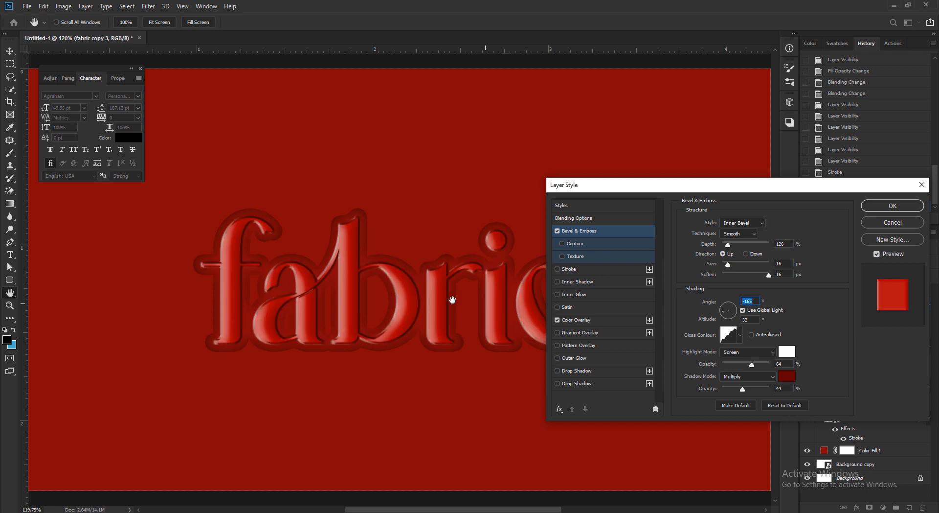
{"action": "left_click_drag", "start_coordinate": [435, 302], "coordinate": [431, 301]}
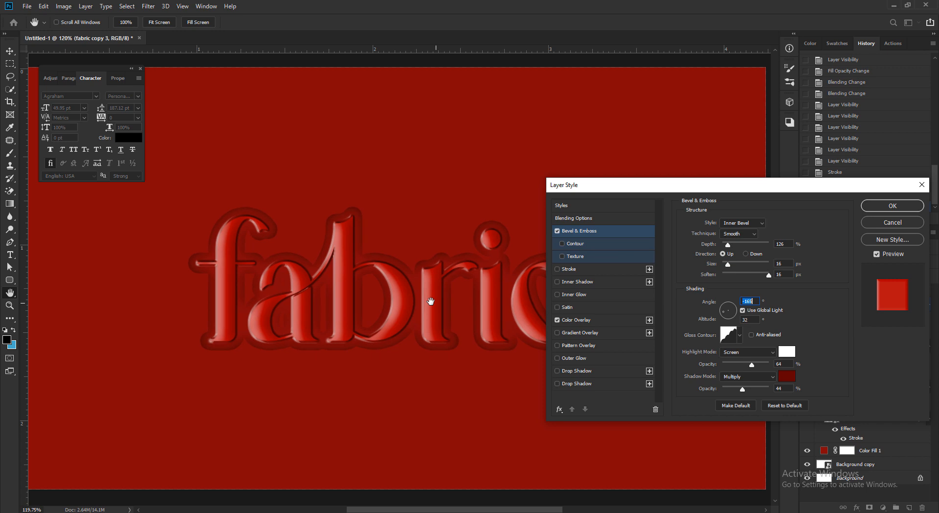
{"action": "left_click", "coordinate": [721, 313]}
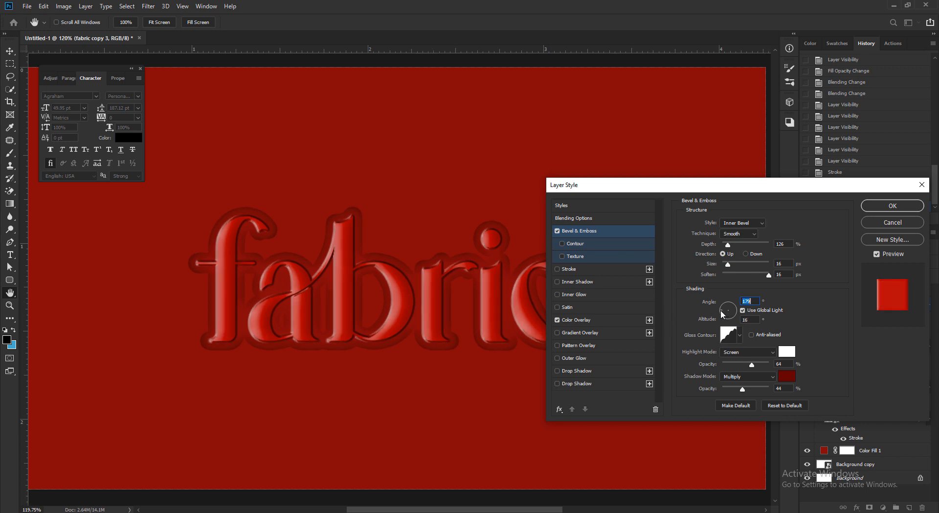
{"action": "left_click", "coordinate": [721, 315]}
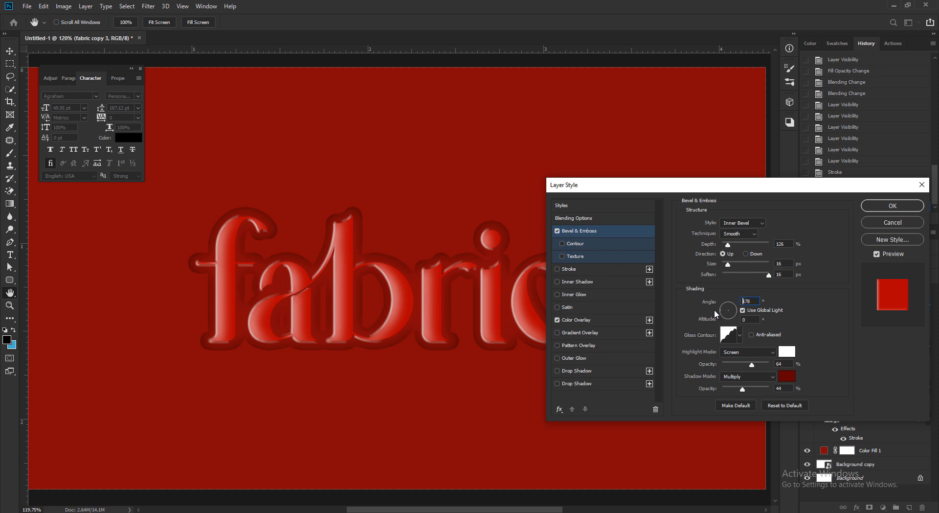
{"action": "left_click", "coordinate": [714, 309]}
{"action": "left_click", "coordinate": [727, 310]}
{"action": "left_click", "coordinate": [729, 313]}
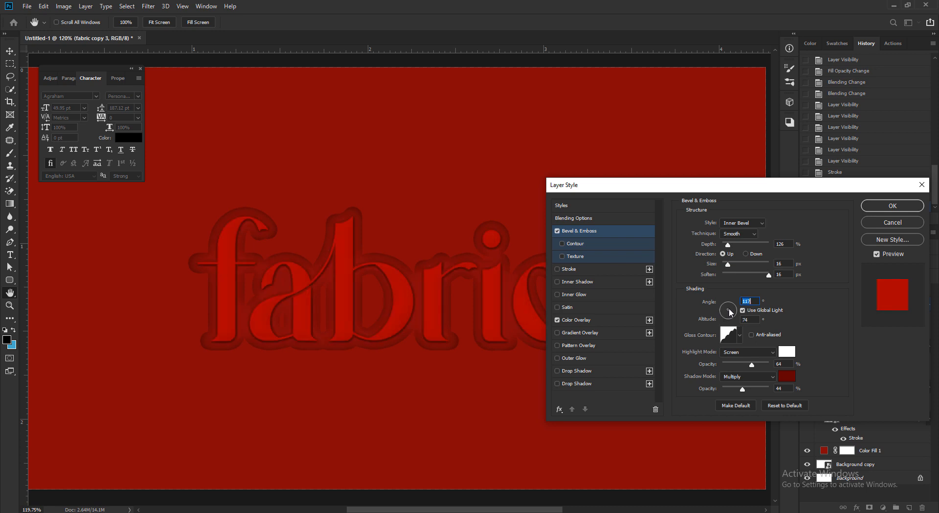
{"action": "left_click", "coordinate": [735, 312]}
{"action": "left_click", "coordinate": [738, 313]}
{"action": "left_click", "coordinate": [729, 314]}
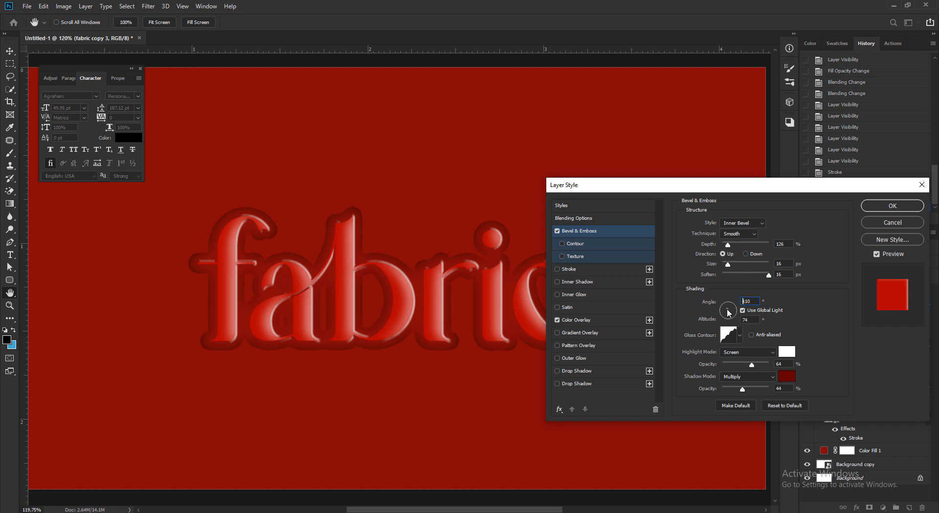
{"action": "left_click", "coordinate": [727, 312]}
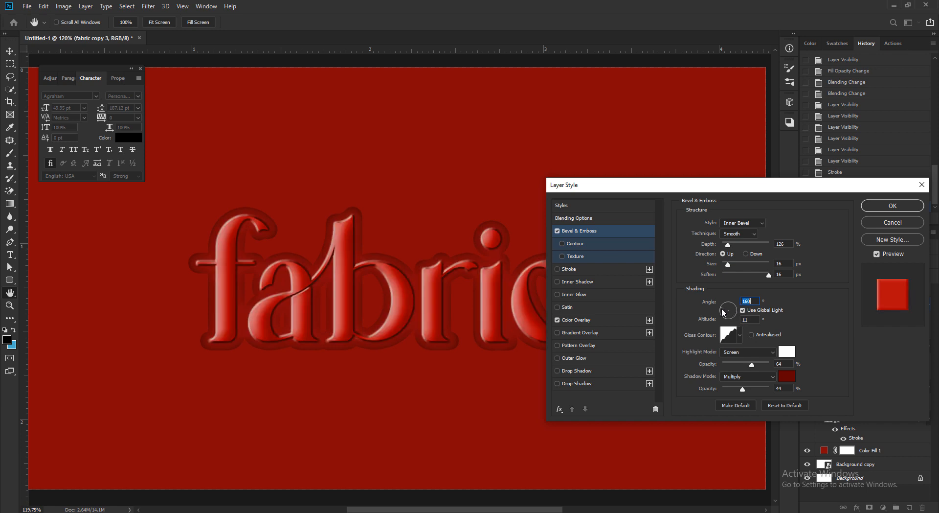
{"action": "left_click", "coordinate": [724, 312]}
{"action": "left_click", "coordinate": [726, 313]}
{"action": "left_click", "coordinate": [726, 313]}
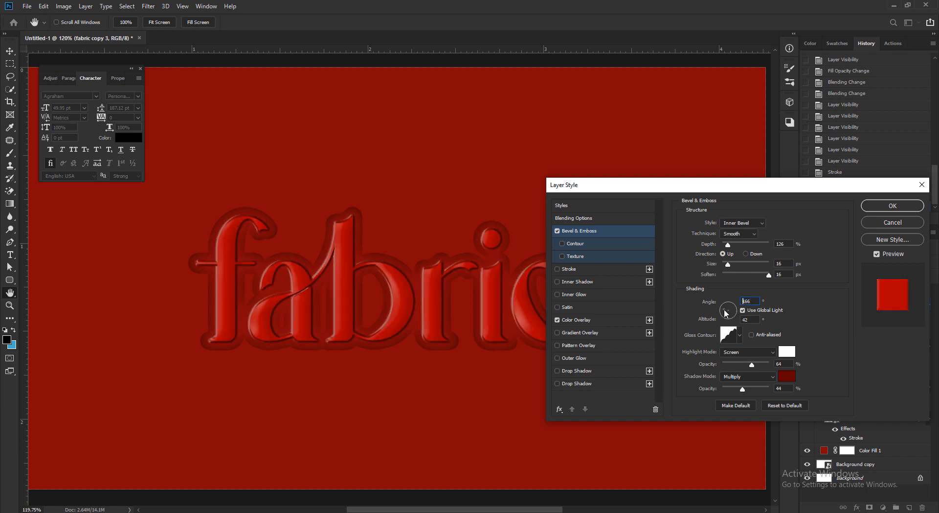
Set the bevel depth to 303% and highlight opacity to 70%, raise the shadow opacity slightly, and apply the style
{"action": "key", "text": "ctrl+space"}
{"action": "left_click_drag", "start_coordinate": [315, 283], "coordinate": [292, 285]}
{"action": "left_click_drag", "start_coordinate": [392, 307], "coordinate": [453, 322]}
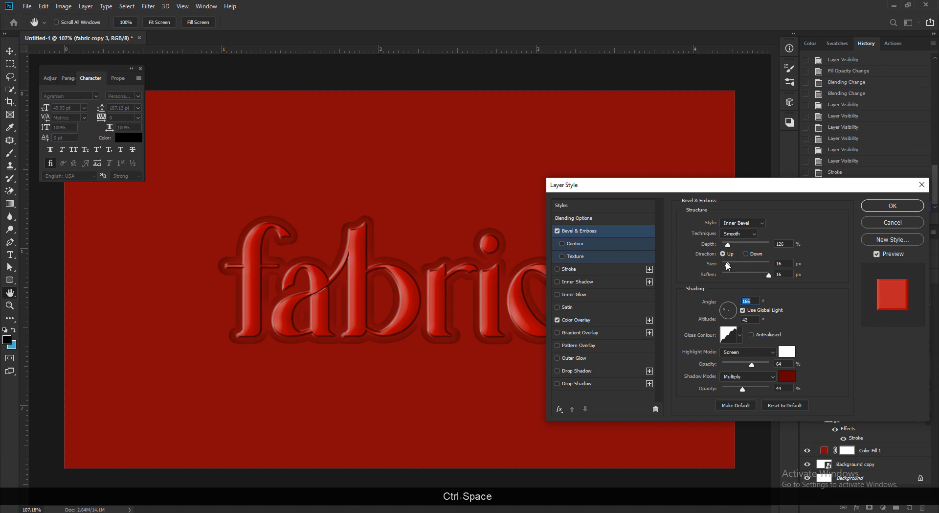
{"action": "mouse_move", "coordinate": [729, 244]}
{"action": "left_mouse_down"}
{"action": "mouse_move", "coordinate": [743, 247]}
{"action": "mouse_move", "coordinate": [736, 244]}
{"action": "left_mouse_up"}
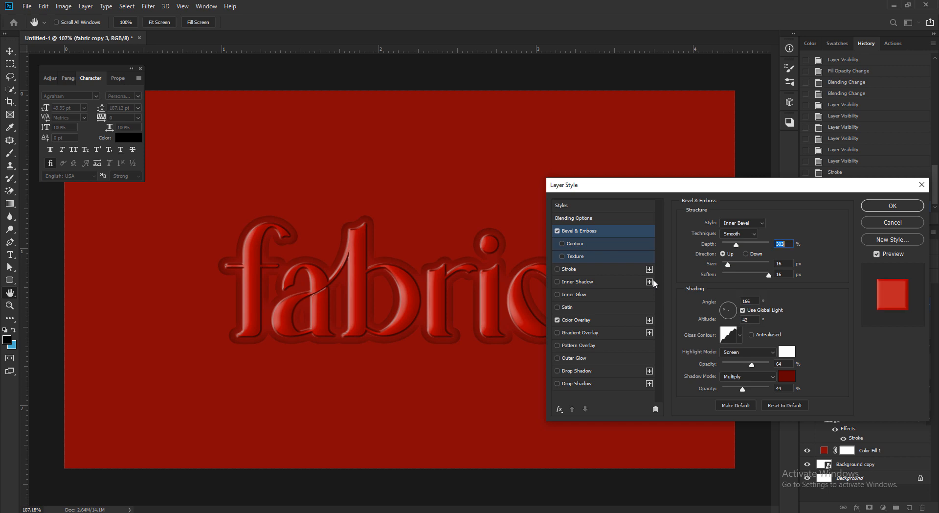
{"action": "left_click_drag", "start_coordinate": [315, 255], "coordinate": [335, 279]}
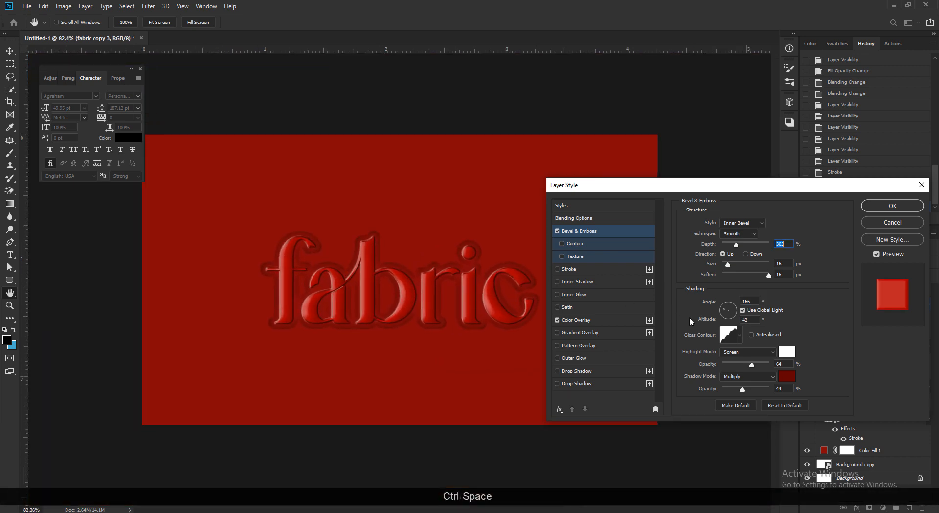
{"action": "left_click", "coordinate": [756, 363]}
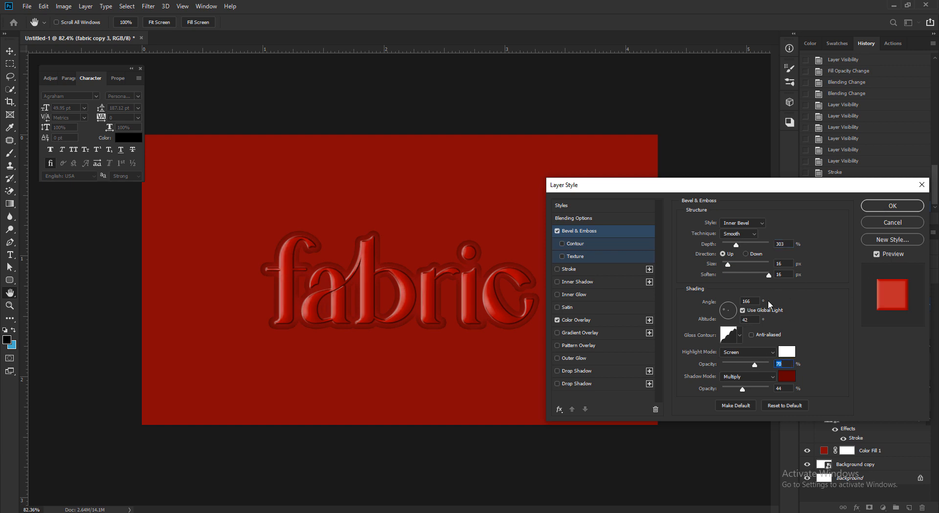
{"action": "left_click", "coordinate": [747, 390]}
{"action": "mouse_move", "coordinate": [415, 310]}
{"action": "left_mouse_down"}
{"action": "mouse_move", "coordinate": [394, 307]}
{"action": "mouse_move", "coordinate": [423, 310]}
{"action": "left_mouse_up"}
{"action": "left_click", "coordinate": [875, 209]}
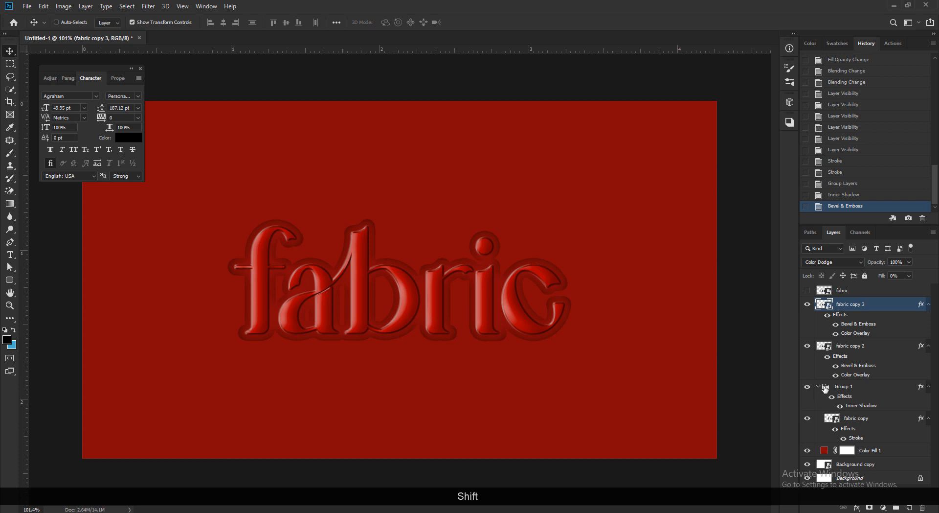
Group fabric copy 3, fabric copy 2 and Group 1 together into a single group
{"action": "left_click", "coordinate": [819, 386]}
{"action": "left_click", "coordinate": [851, 389], "text": "shift"}
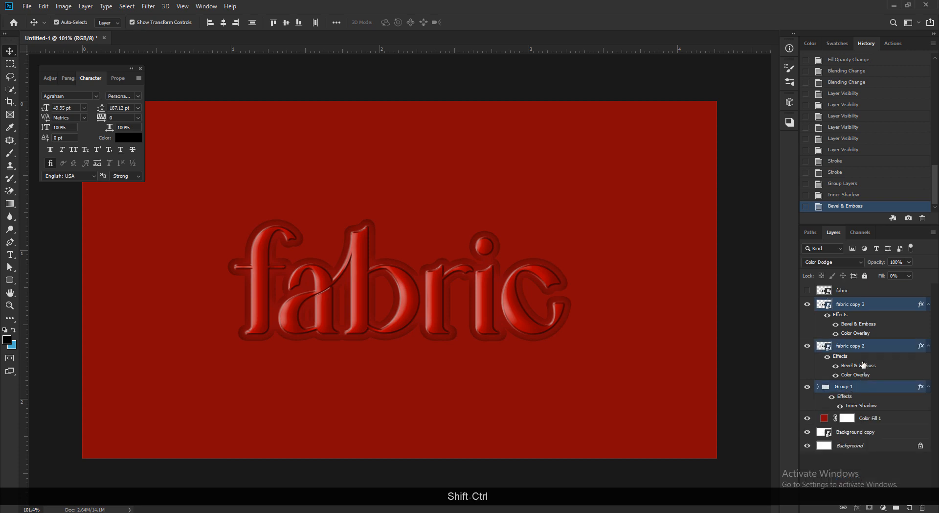
{"action": "key", "text": "ctrl+shift+g"}
Place the dark red fabric texture photo from New folder (21) into the document above the text group
{"action": "mouse_move", "coordinate": [112, 507]}
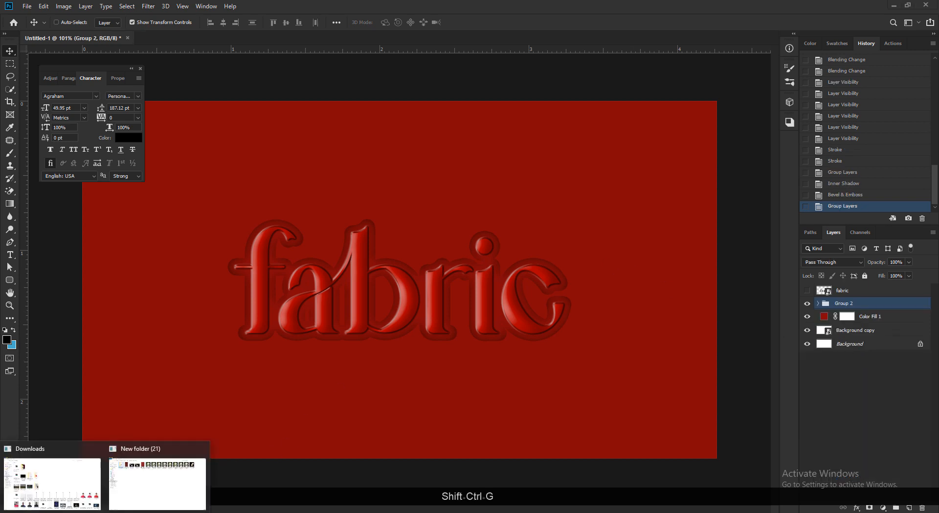
{"action": "left_click", "coordinate": [144, 482]}
{"action": "left_click", "coordinate": [173, 99]}
{"action": "left_click_drag", "start_coordinate": [173, 99], "coordinate": [368, 405]}
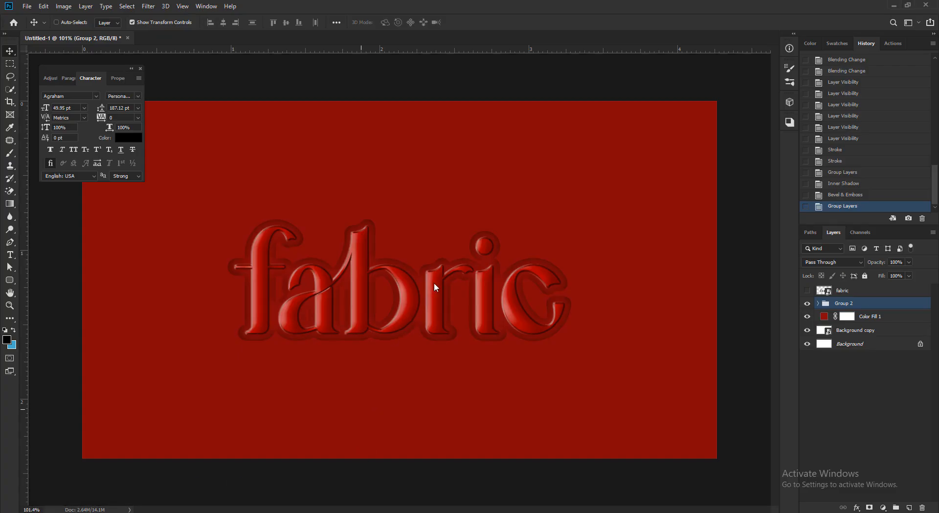
Rotate the placed texture to -90°, scale it to 5.80% so it spans the full canvas width, and commit the placement
{"action": "left_click_drag", "start_coordinate": [426, 289], "coordinate": [389, 288]}
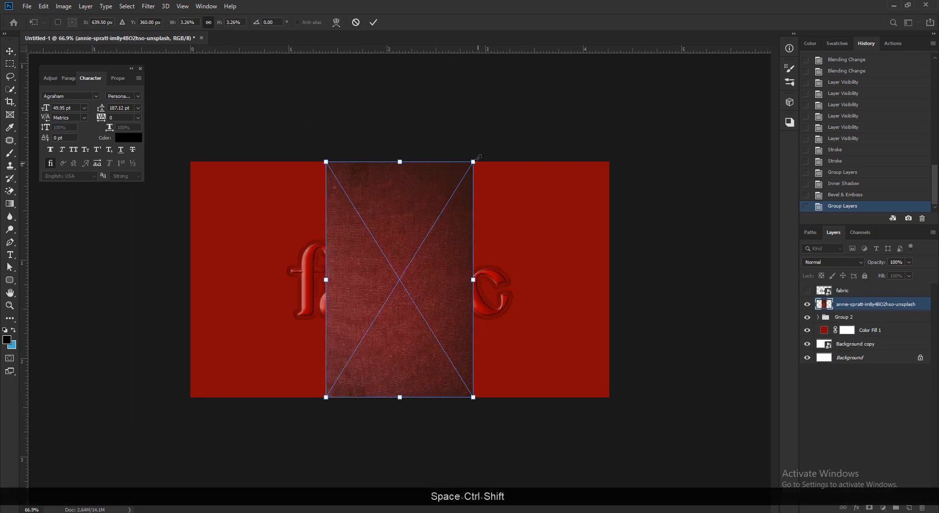
{"action": "left_click_drag", "start_coordinate": [479, 157], "coordinate": [229, 196]}
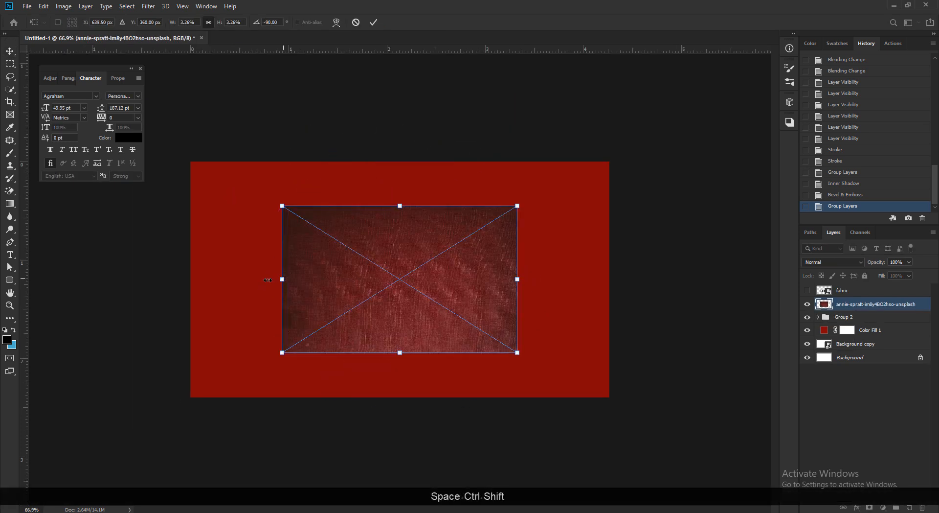
{"action": "left_click_drag", "start_coordinate": [268, 279], "coordinate": [199, 262]}
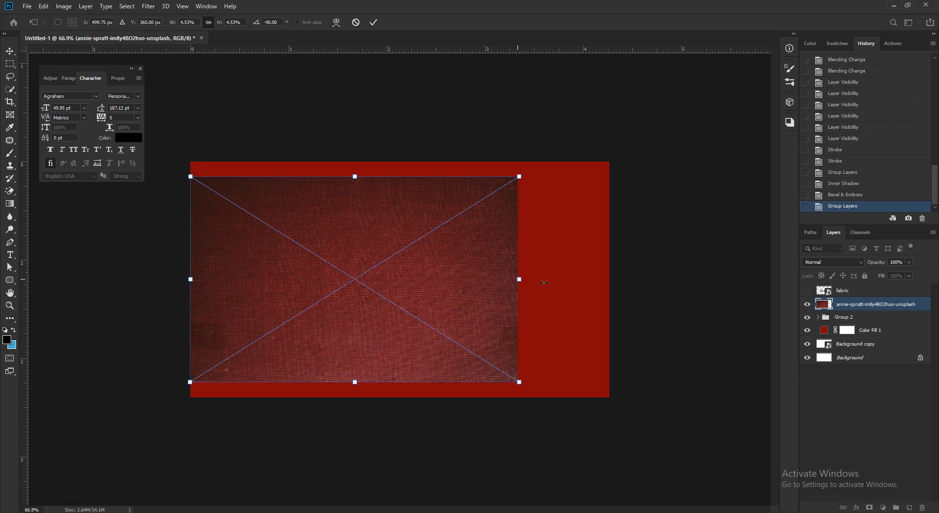
{"action": "left_click_drag", "start_coordinate": [544, 282], "coordinate": [629, 274]}
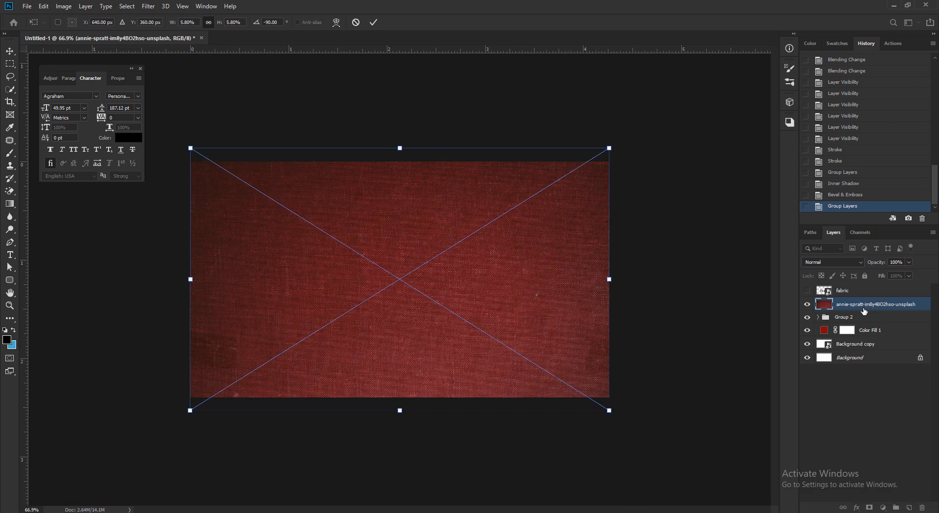
{"action": "key", "text": "Return"}
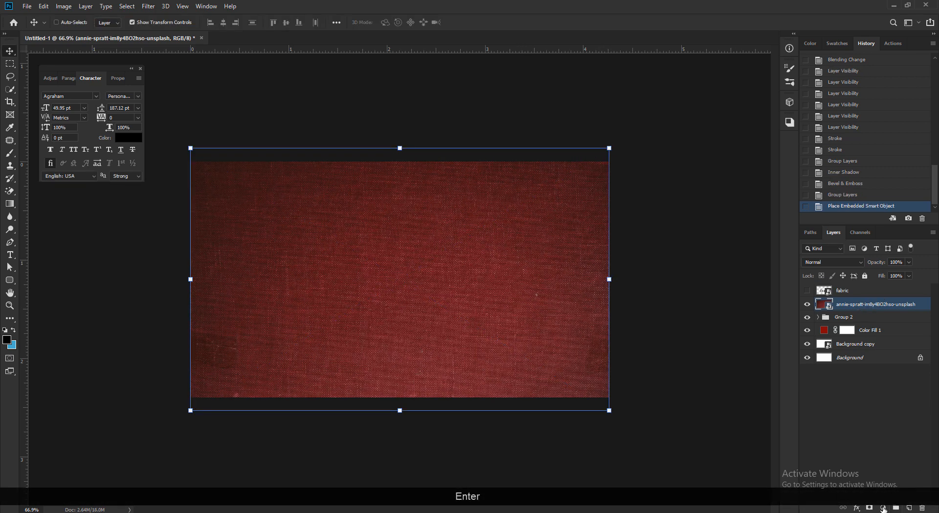
Add a Black & White adjustment layer with the default preset and clip it to the fabric texture
{"action": "left_click", "coordinate": [883, 508]}
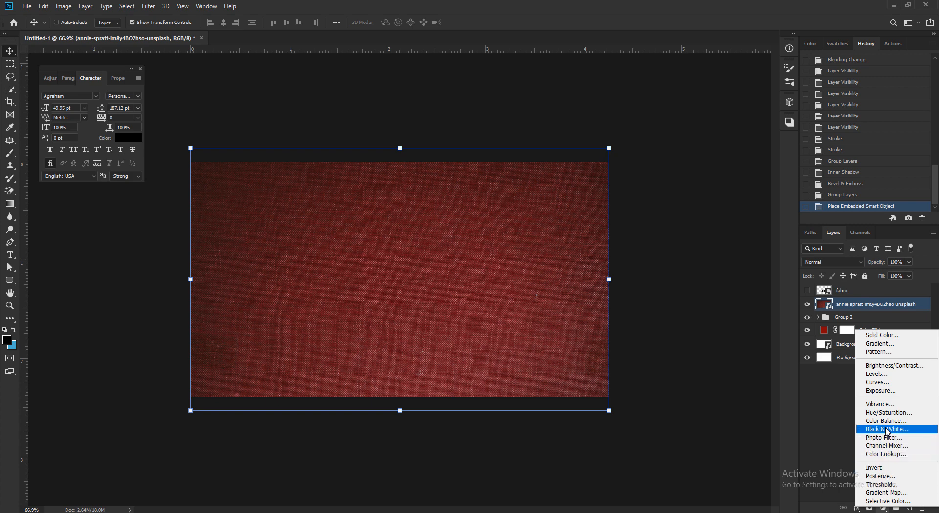
{"action": "left_click", "coordinate": [887, 430]}
{"action": "left_click", "coordinate": [104, 277]}
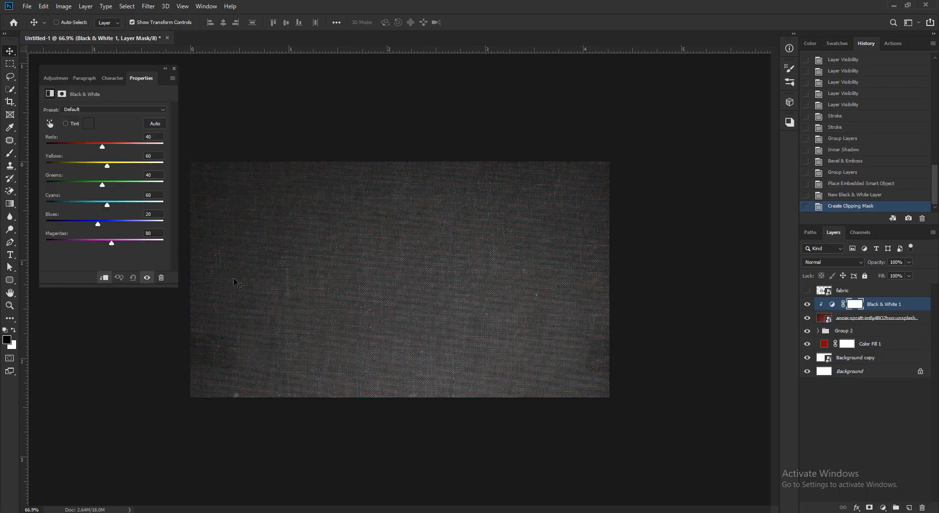
Group the texture with its Black & White adjustment and convert that group to a smart object
{"action": "left_click", "coordinate": [876, 318], "text": "ctrl"}
{"action": "key", "text": "ctrl+g"}
{"action": "right_click", "coordinate": [851, 304]}
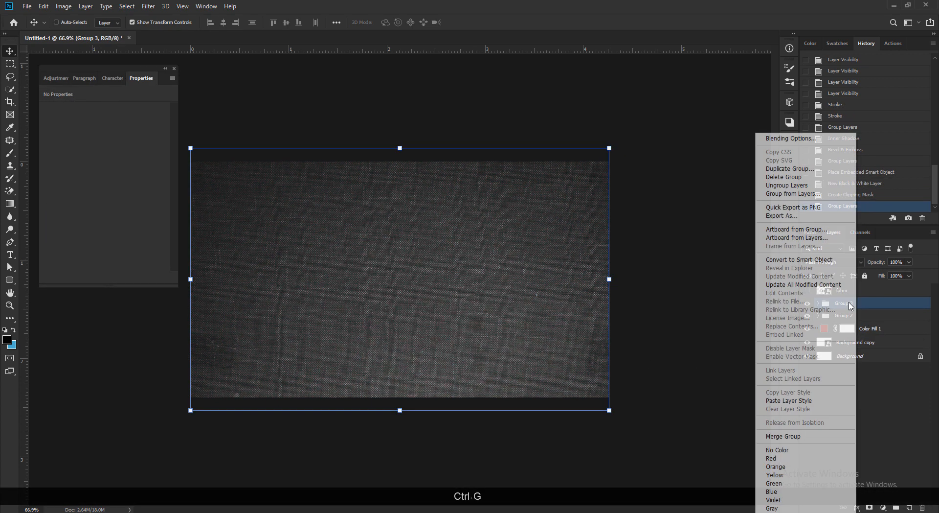
{"action": "left_click", "coordinate": [785, 260]}
Clip the gray texture smart object to the text group and set its blend mode to Soft Light
{"action": "right_click", "coordinate": [864, 310]}
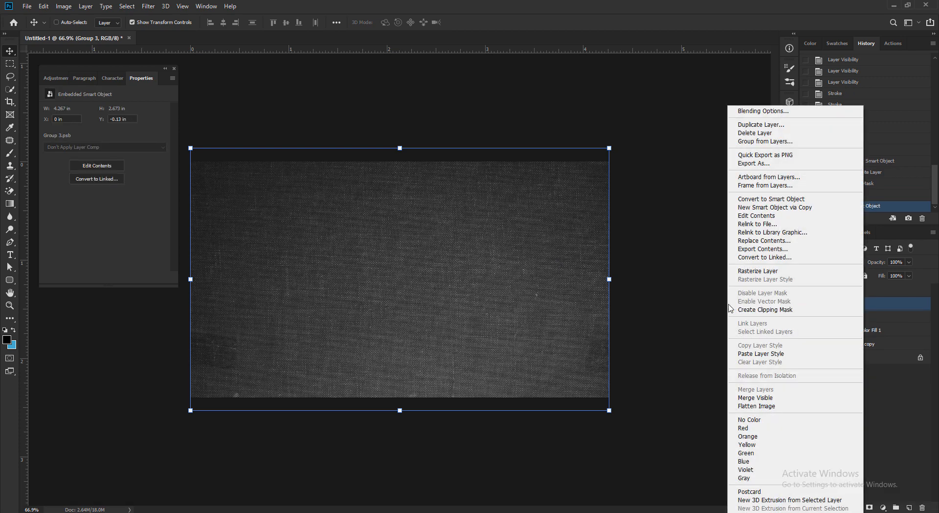
{"action": "left_click", "coordinate": [748, 311]}
{"action": "left_click_drag", "start_coordinate": [401, 267], "coordinate": [453, 290]}
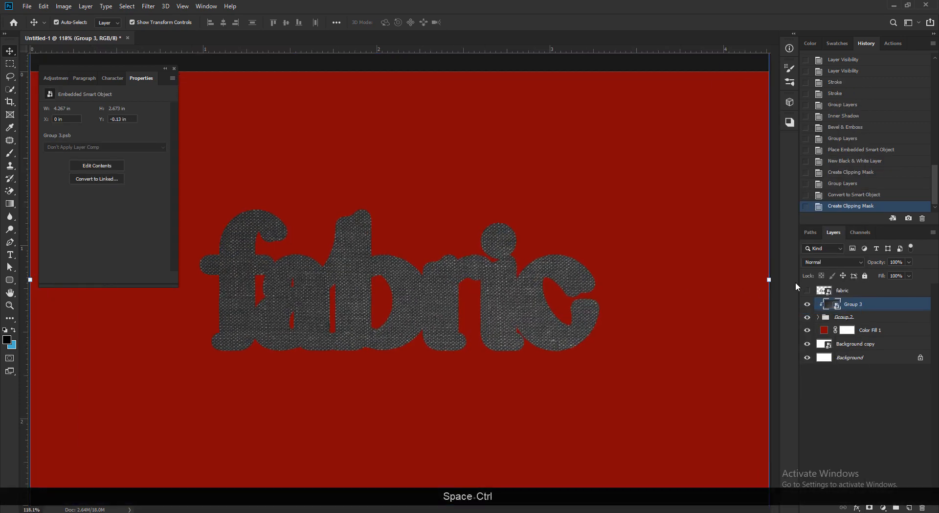
{"action": "left_click", "coordinate": [825, 267]}
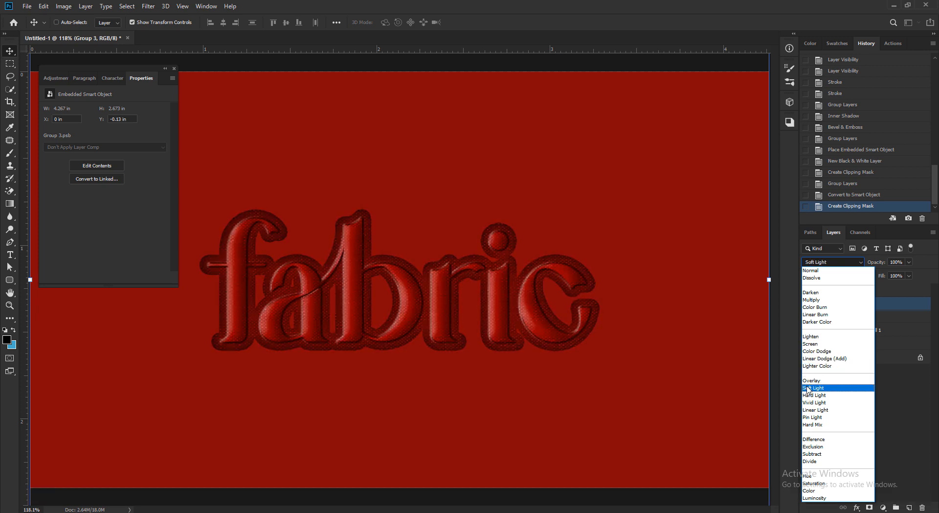
{"action": "left_click", "coordinate": [809, 389]}
{"action": "left_click_drag", "start_coordinate": [334, 271], "coordinate": [369, 309]}
Move Group 1 out of Group 2 to sit directly beneath it, and collapse Group 2
{"action": "left_click", "coordinate": [818, 317]}
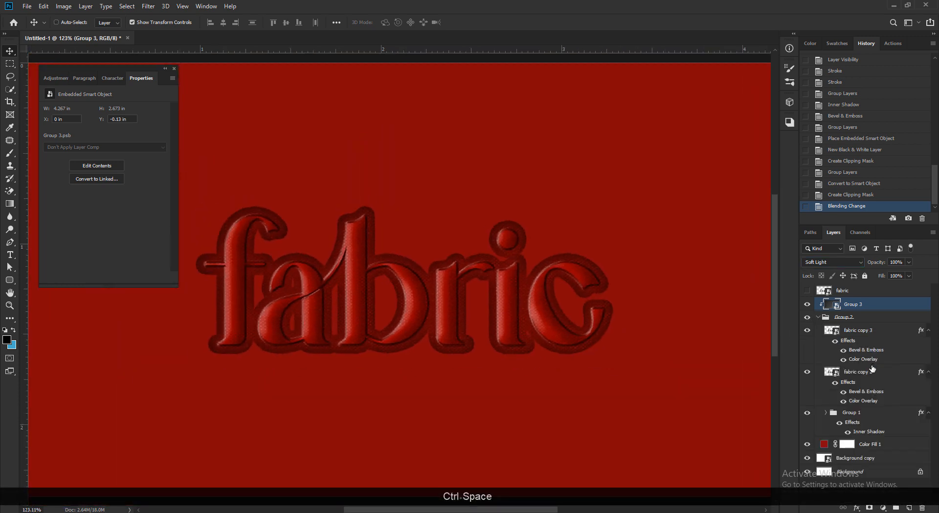
{"action": "left_click_drag", "start_coordinate": [862, 426], "coordinate": [860, 432]}
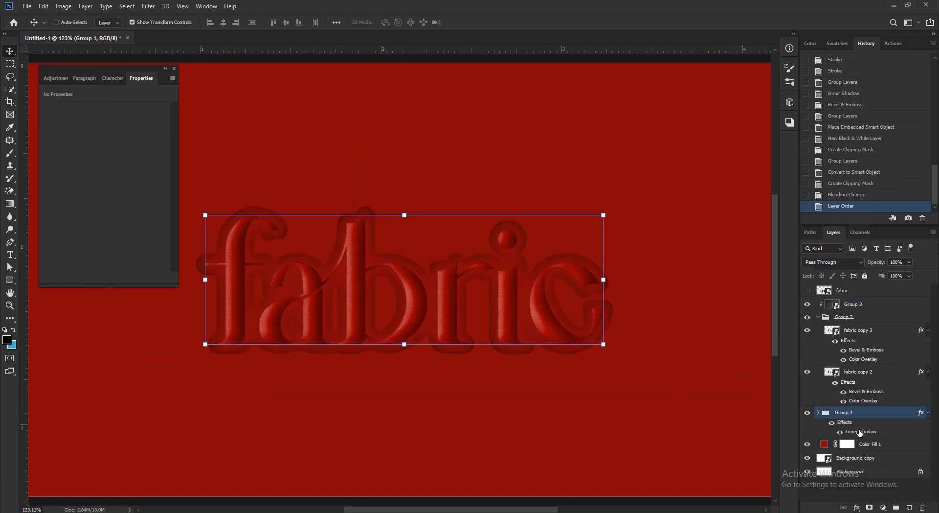
{"action": "left_click_drag", "start_coordinate": [496, 302], "coordinate": [377, 307]}
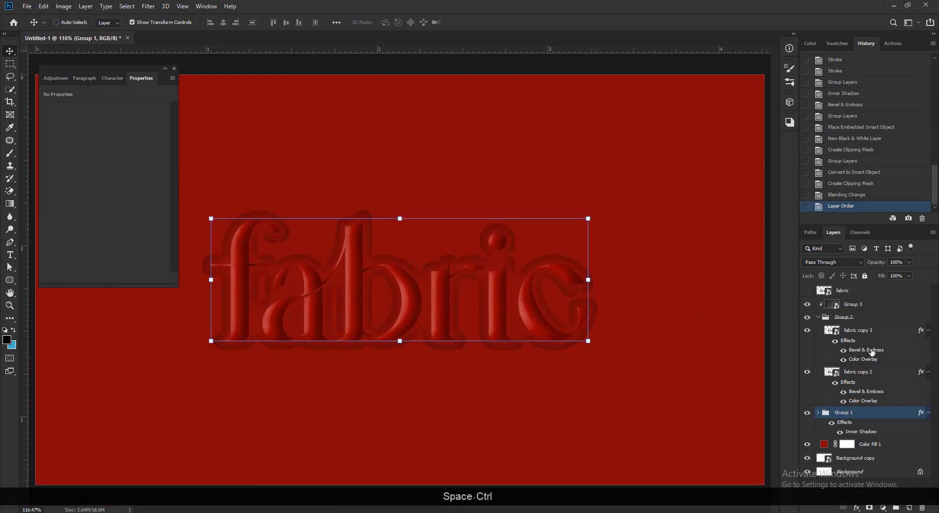
{"action": "left_click", "coordinate": [822, 317]}
{"action": "left_click", "coordinate": [813, 321]}
{"action": "left_click", "coordinate": [824, 309]}
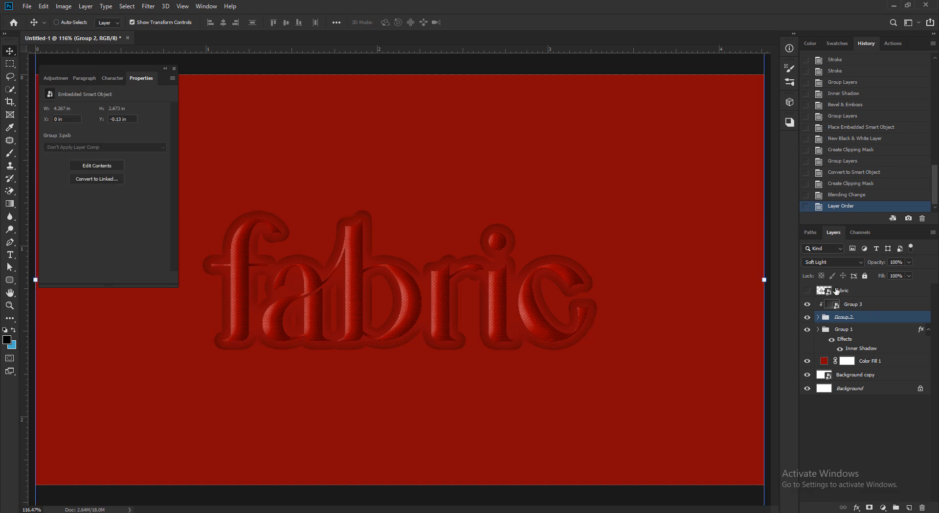
Try the Luminosity blend mode on the Group 3 texture, compare other modes, and set it back to Soft Light
{"action": "left_click", "coordinate": [832, 261]}
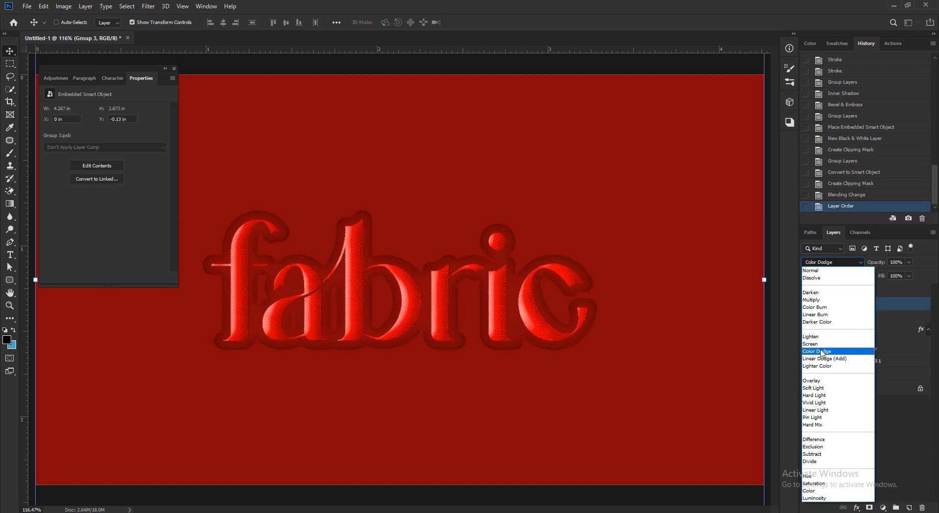
{"action": "key", "text": "Up"}
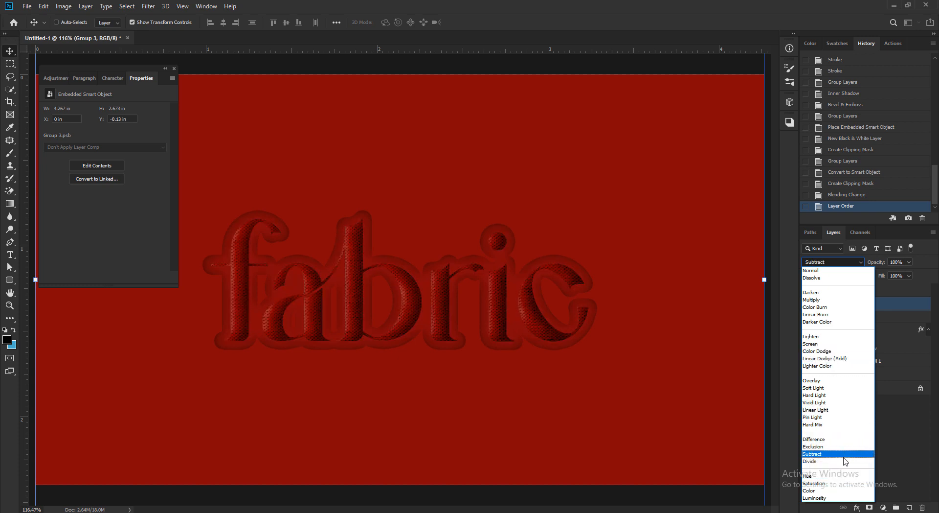
{"action": "left_click", "coordinate": [852, 499]}
{"action": "left_click_drag", "start_coordinate": [699, 430], "coordinate": [398, 319]}
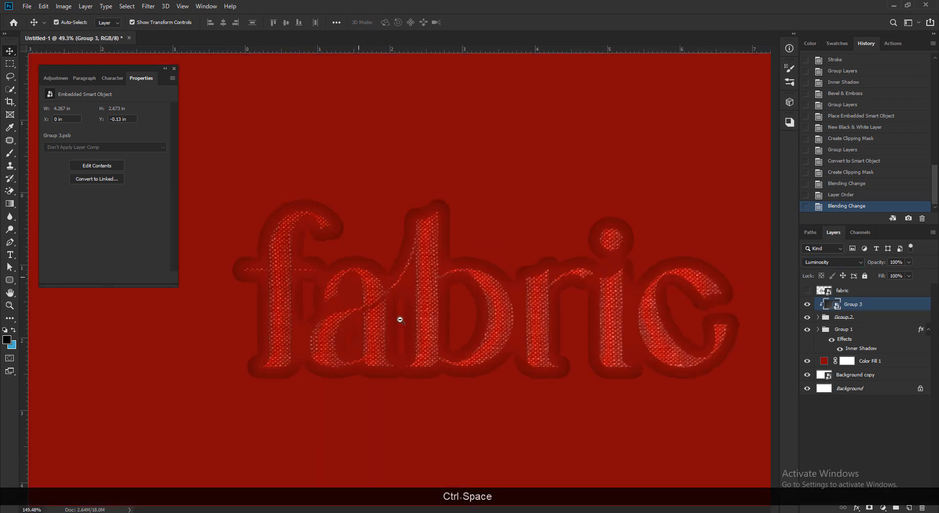
{"action": "left_click", "coordinate": [824, 265]}
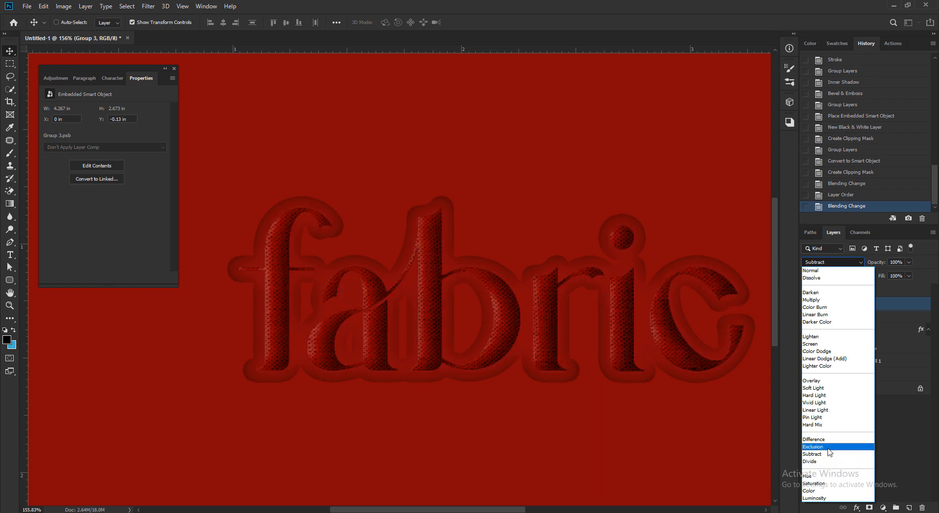
{"action": "left_click", "coordinate": [830, 388]}
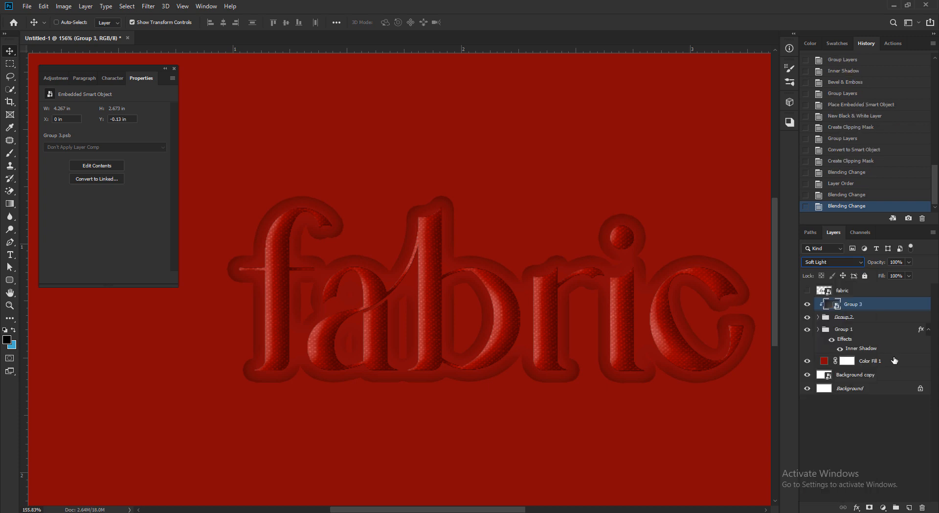
Compare the text with and without the Group 3 texture, and reduce the texture's opacity to 74%
{"action": "left_click", "coordinate": [807, 305]}
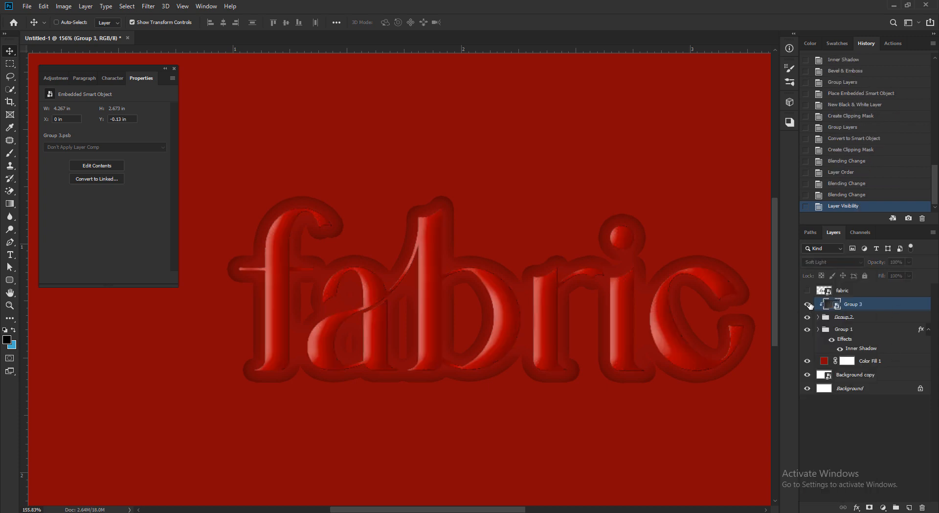
{"action": "left_click", "coordinate": [808, 304]}
{"action": "left_click", "coordinate": [808, 304]}
{"action": "left_click", "coordinate": [808, 305]}
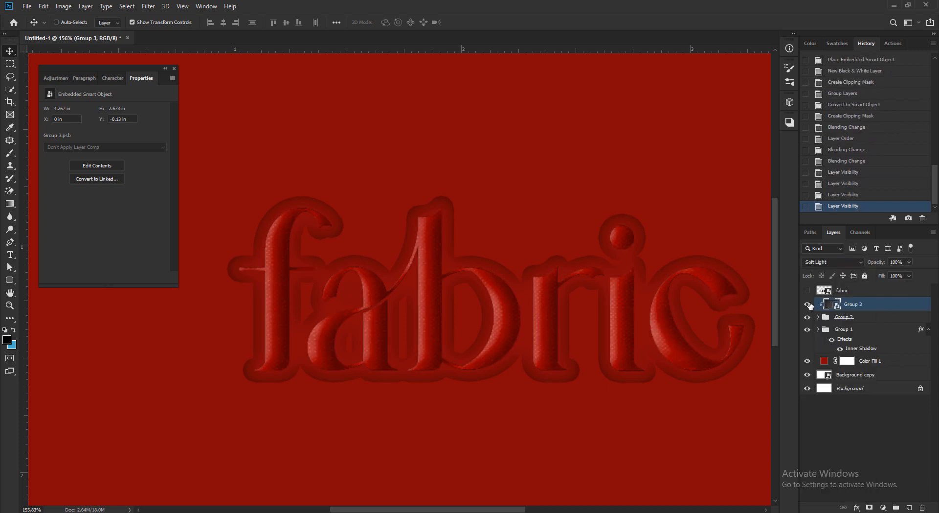
{"action": "left_click", "coordinate": [909, 263]}
{"action": "left_click_drag", "start_coordinate": [893, 275], "coordinate": [885, 275]}
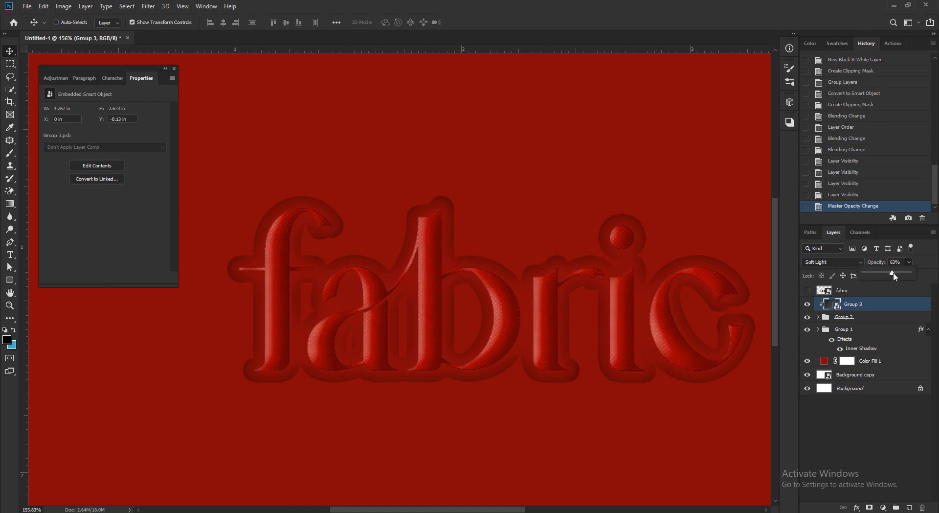
Expand Group 1 and set the stroke size of its fabric copy layer to 9 px
{"action": "left_click", "coordinate": [819, 329]}
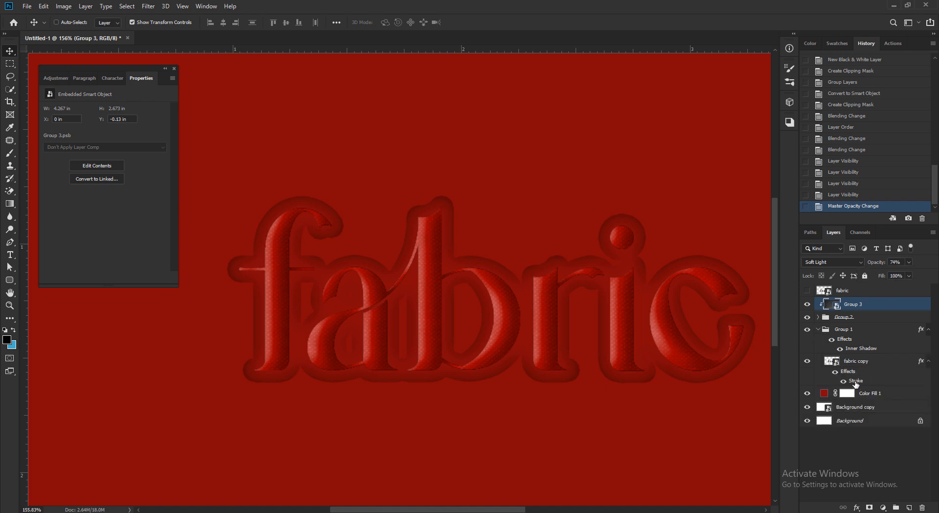
{"action": "left_click", "coordinate": [861, 380]}
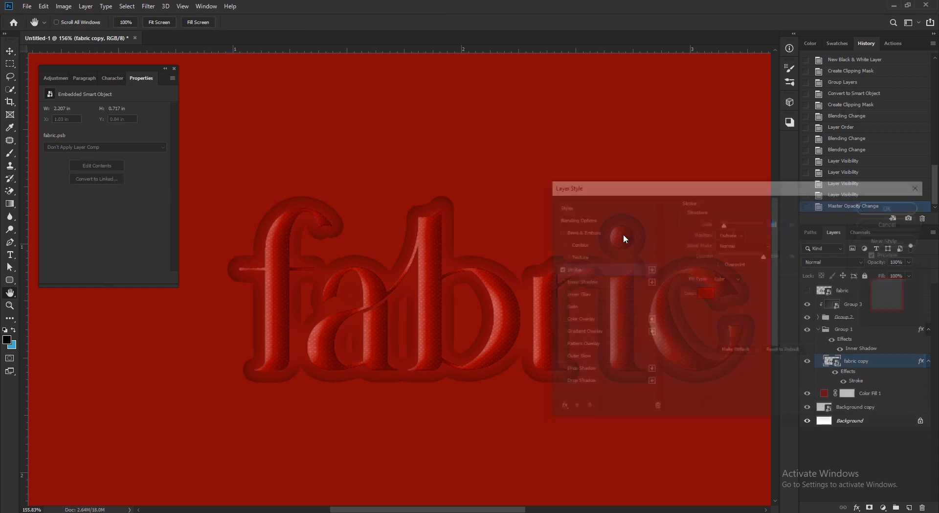
{"action": "left_click_drag", "start_coordinate": [724, 223], "coordinate": [724, 224]}
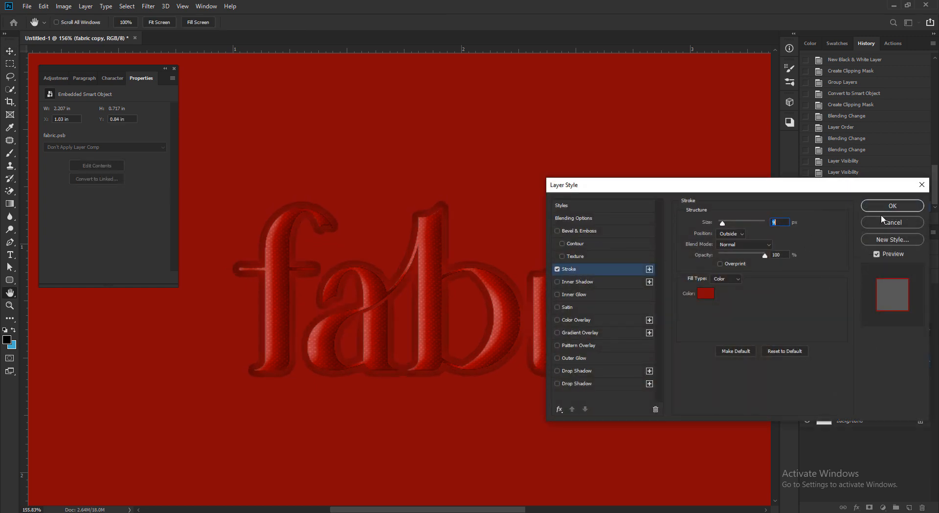
{"action": "left_click", "coordinate": [892, 206]}
Set the Group 3 texture's opacity to 100% and change its blend mode to Overlay
{"action": "key", "text": "ctrl+space"}
{"action": "left_click_drag", "start_coordinate": [491, 288], "coordinate": [426, 249]}
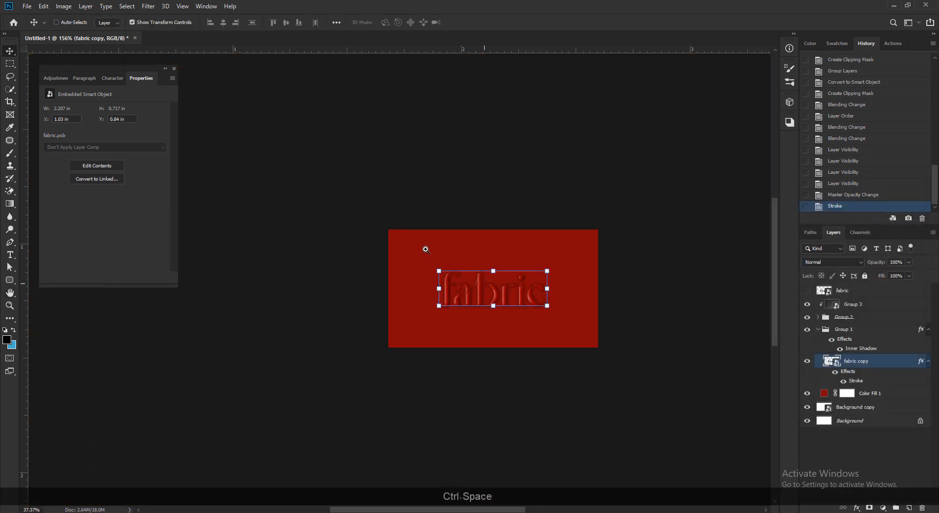
{"action": "left_click_drag", "start_coordinate": [465, 299], "coordinate": [512, 329]}
{"action": "left_click_drag", "start_coordinate": [427, 290], "coordinate": [453, 318]}
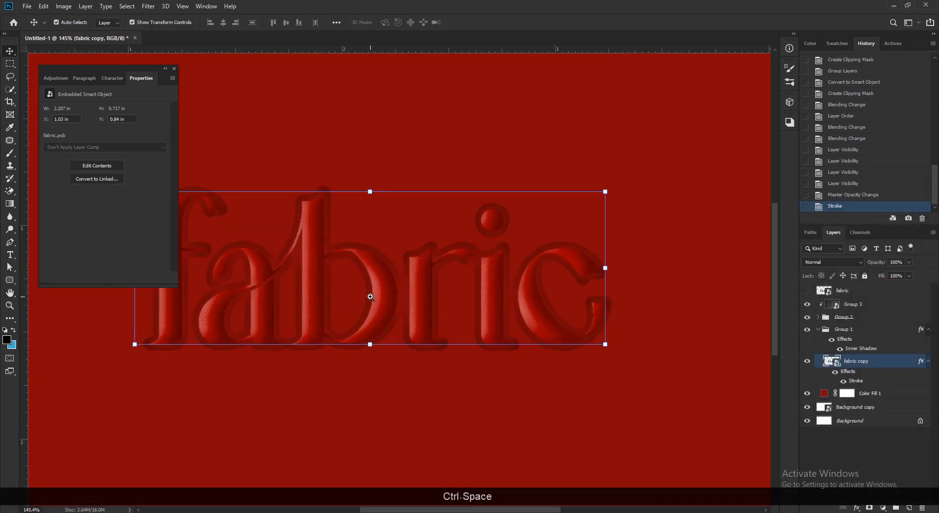
{"action": "left_click_drag", "start_coordinate": [372, 296], "coordinate": [446, 289]}
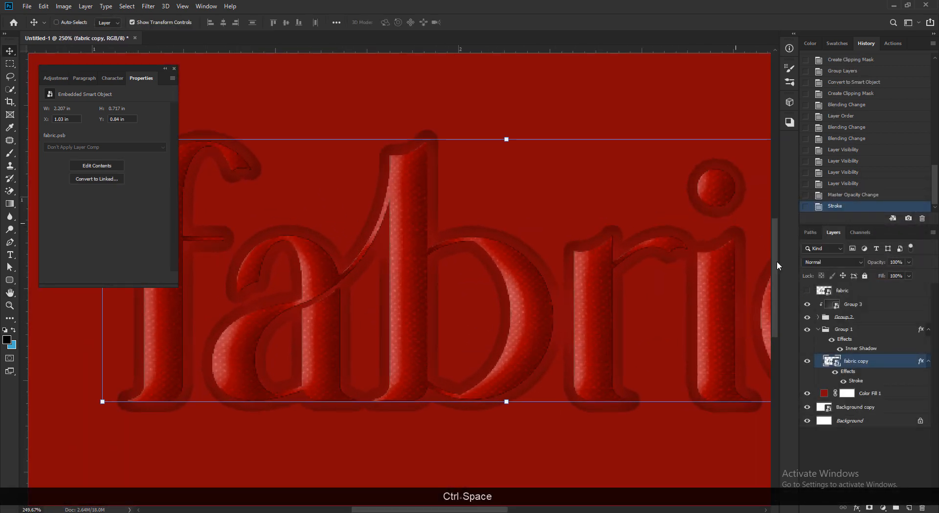
{"action": "left_click", "coordinate": [862, 306]}
{"action": "left_click", "coordinate": [909, 262]}
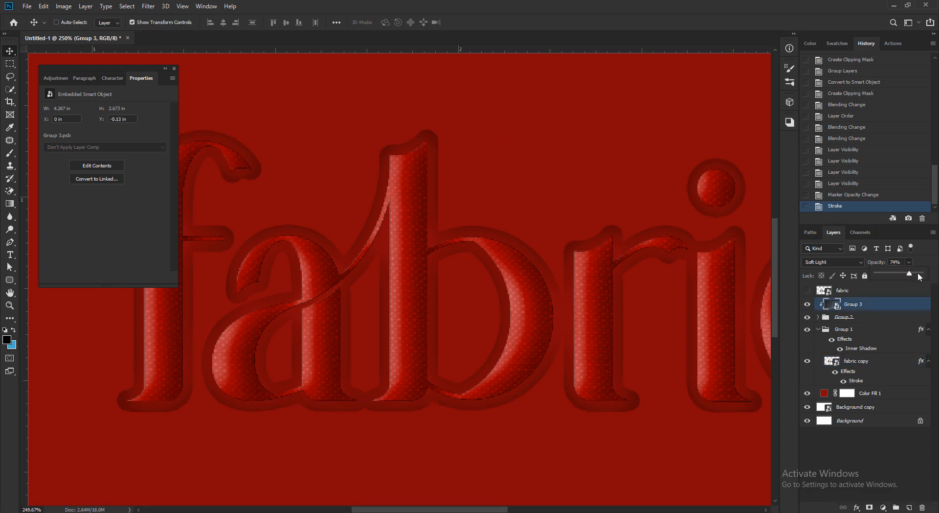
{"action": "left_click", "coordinate": [832, 262]}
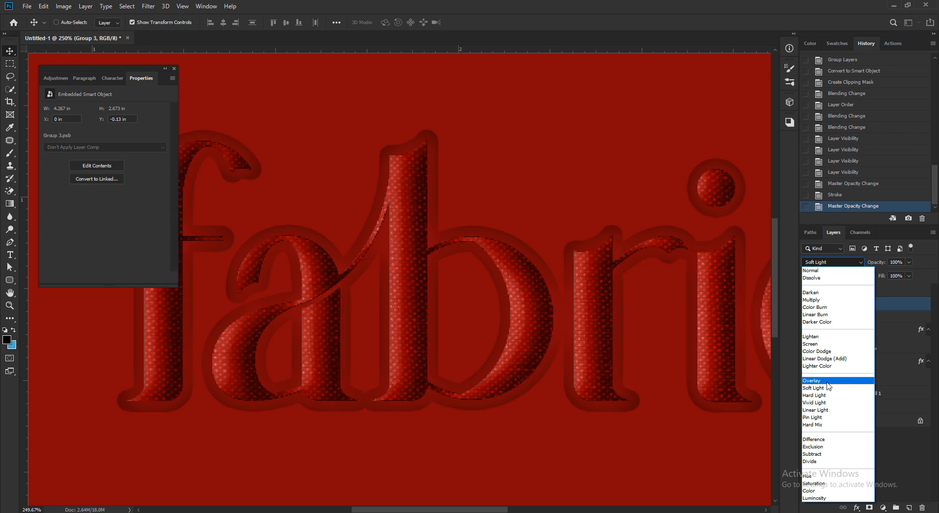
{"action": "left_click", "coordinate": [828, 383]}
Duplicate the Group 3 texture and place the copy unclipped between Group 1 and Color Fill 1, keeping Overlay
{"action": "left_click_drag", "start_coordinate": [460, 323], "coordinate": [365, 333]}
{"action": "key", "text": "m"}
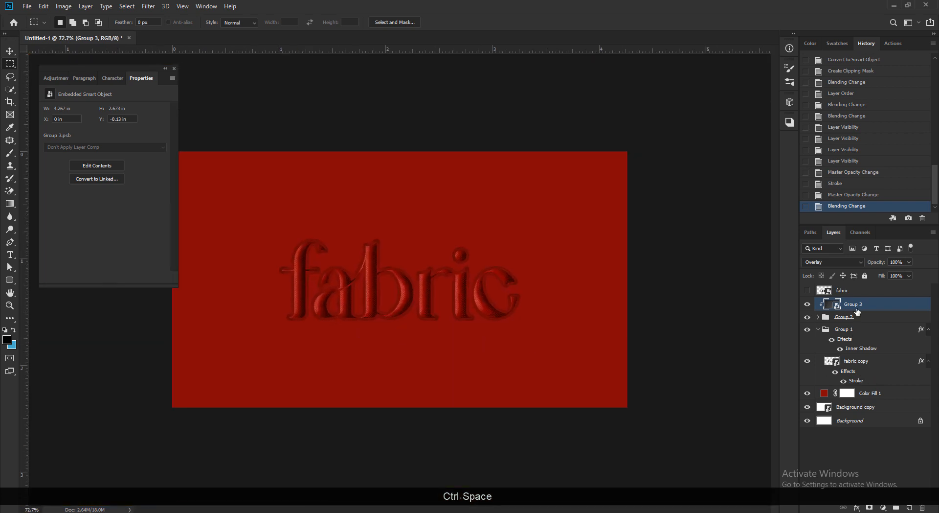
{"action": "key", "text": "ctrl+j"}
{"action": "left_click_drag", "start_coordinate": [856, 313], "coordinate": [854, 401]}
{"action": "left_click", "coordinate": [826, 262]}
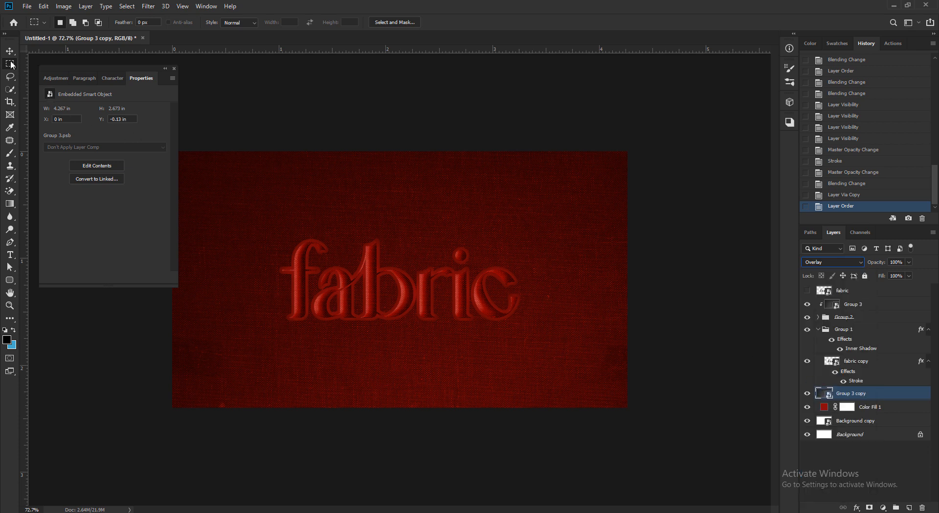
Flip the background texture copy both horizontally and vertically with Free Transform and apply the transformation
{"action": "key", "text": "ctrl+t"}
{"action": "right_click", "coordinate": [475, 256]}
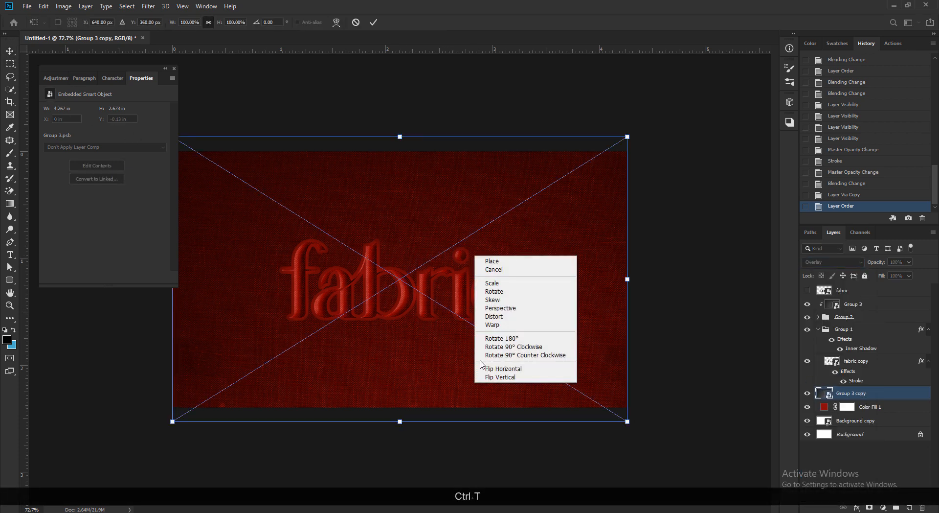
{"action": "left_click", "coordinate": [492, 368]}
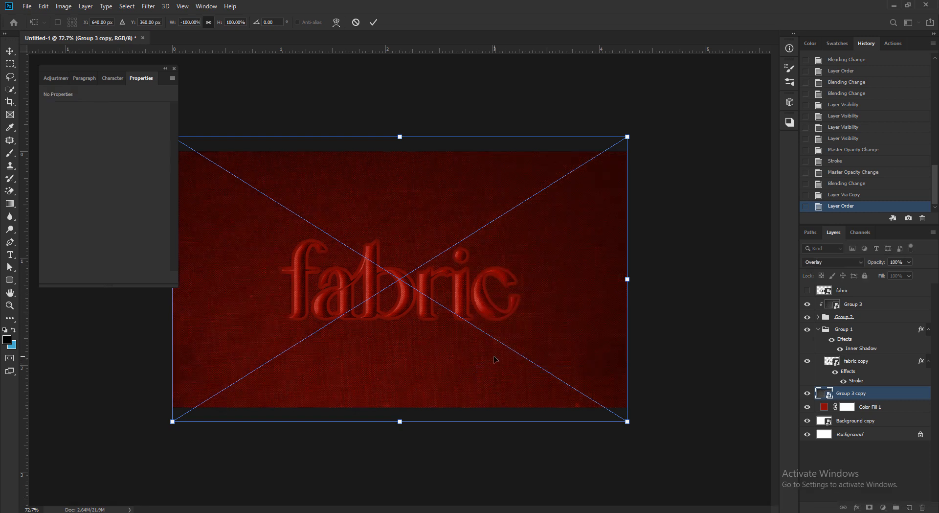
{"action": "key", "text": "ctrl+space"}
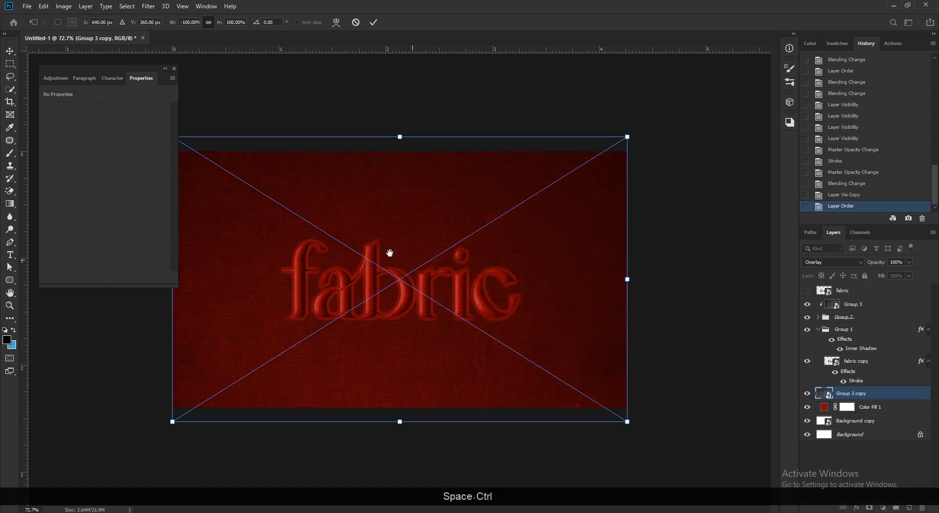
{"action": "key", "text": "ctrl+space"}
{"action": "left_click_drag", "start_coordinate": [397, 238], "coordinate": [266, 230]}
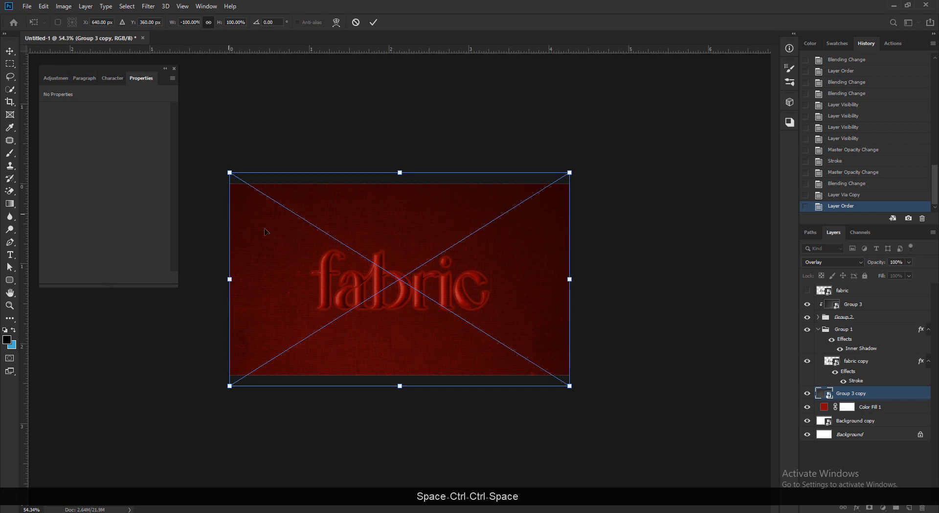
{"action": "right_click", "coordinate": [331, 257]}
{"action": "left_click", "coordinate": [351, 370]}
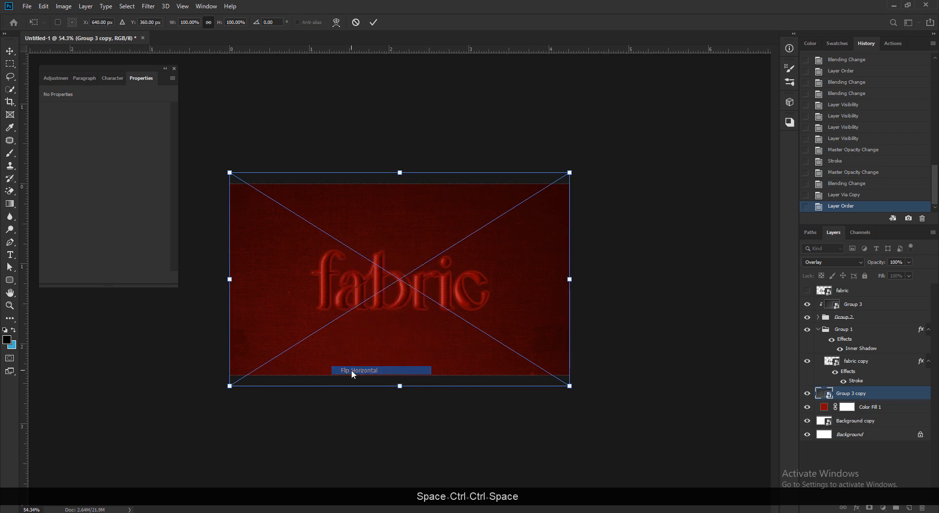
{"action": "right_click", "coordinate": [360, 324]}
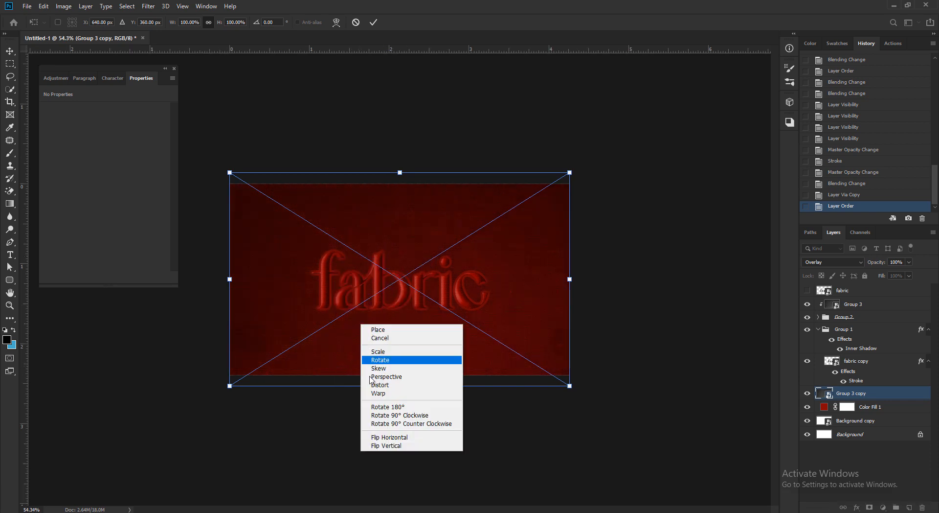
{"action": "left_click", "coordinate": [377, 436]}
{"action": "right_click", "coordinate": [368, 327]}
{"action": "left_click", "coordinate": [395, 444]}
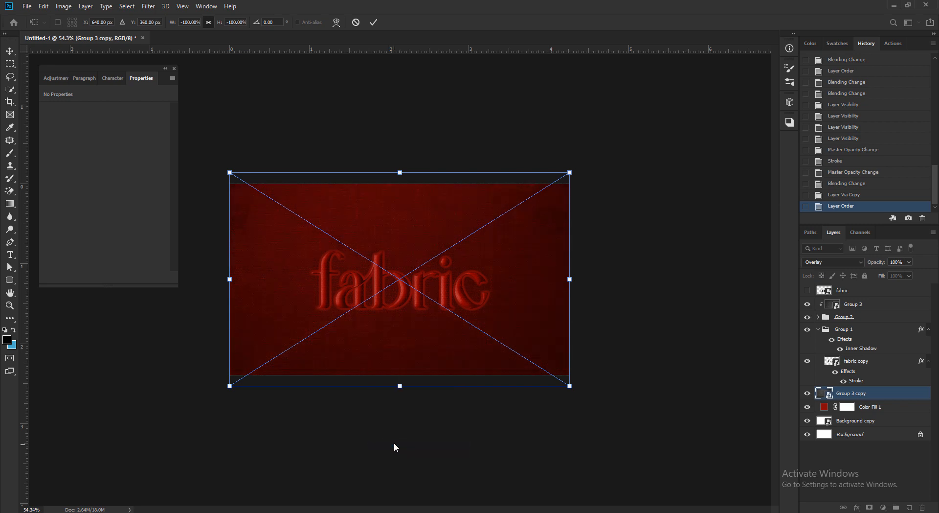
{"action": "left_click", "coordinate": [11, 64]}
Lower the opacity of the background texture copy to 57%
{"action": "left_click_drag", "start_coordinate": [370, 300], "coordinate": [365, 297]}
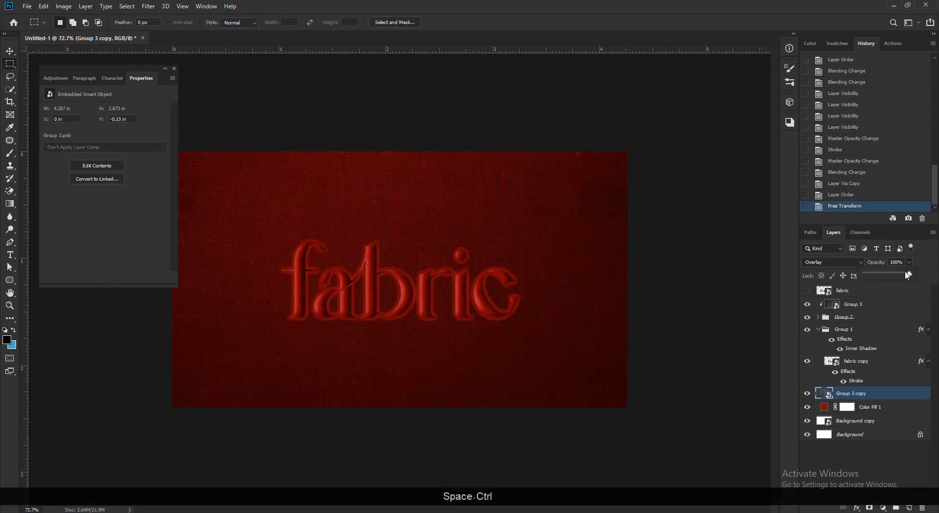
{"action": "left_click_drag", "start_coordinate": [895, 275], "coordinate": [891, 276]}
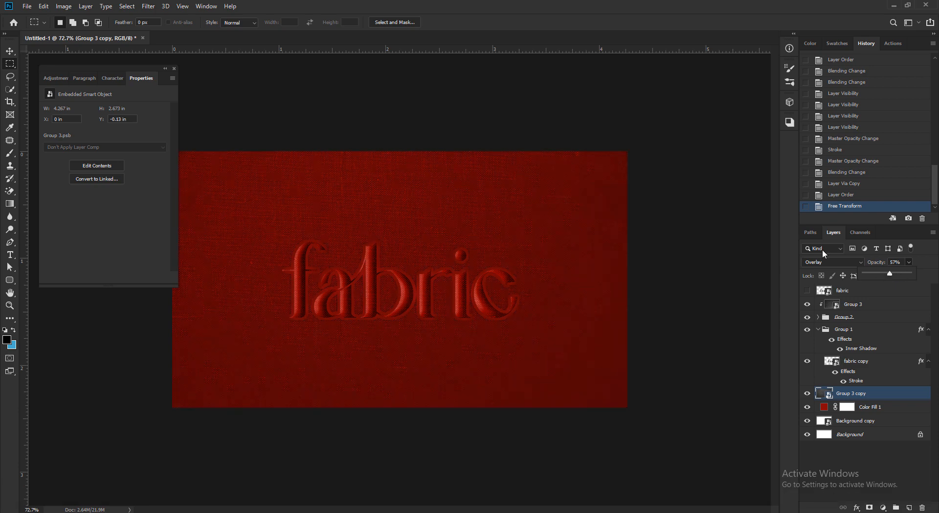
{"action": "left_click_drag", "start_coordinate": [405, 318], "coordinate": [228, 194]}
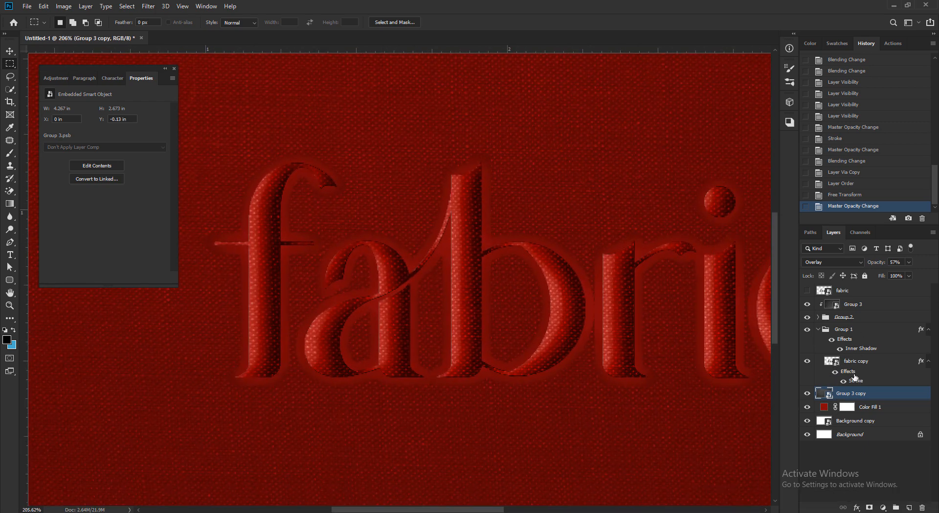
Change the fabric copy's stroke blend mode to Multiply and reduce the stroke's opacity
{"action": "double_click", "coordinate": [862, 361]}
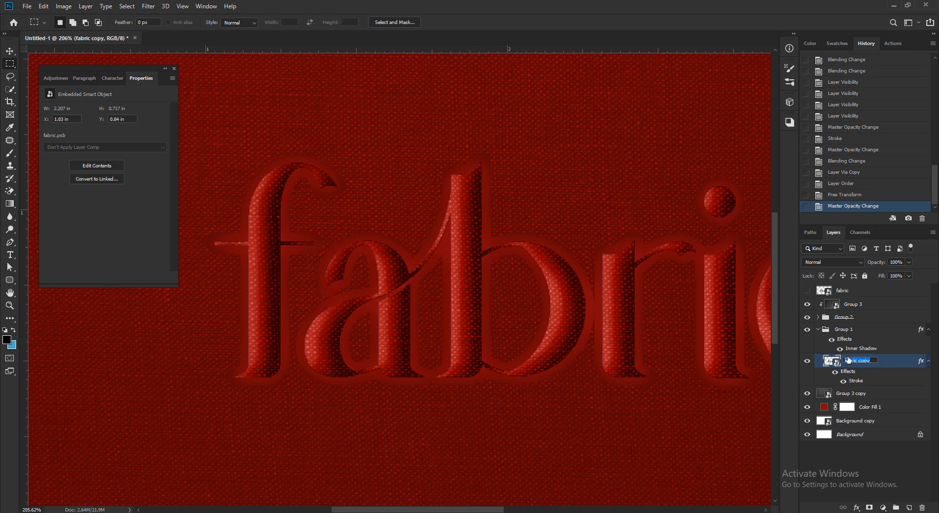
{"action": "key", "text": "Return"}
{"action": "double_click", "coordinate": [865, 386]}
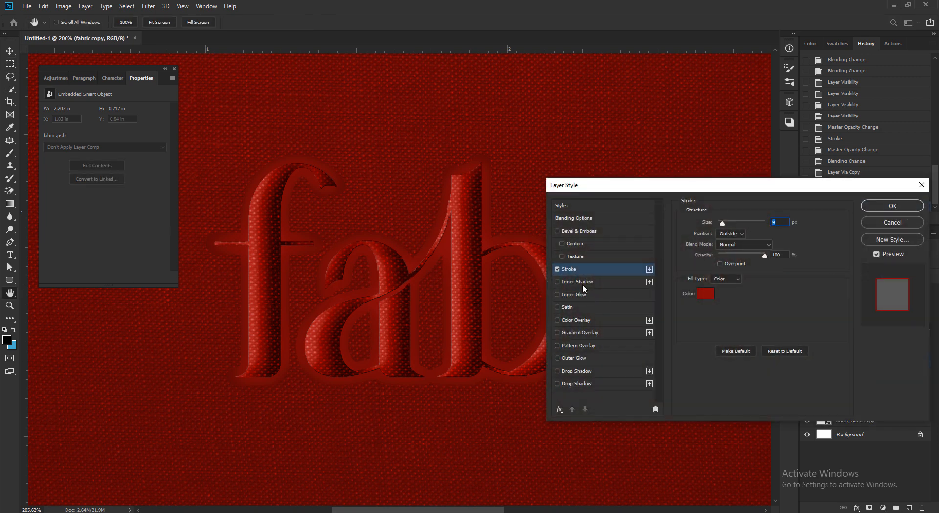
{"action": "left_click", "coordinate": [727, 277]}
{"action": "left_click", "coordinate": [726, 279]}
{"action": "left_click", "coordinate": [734, 247]}
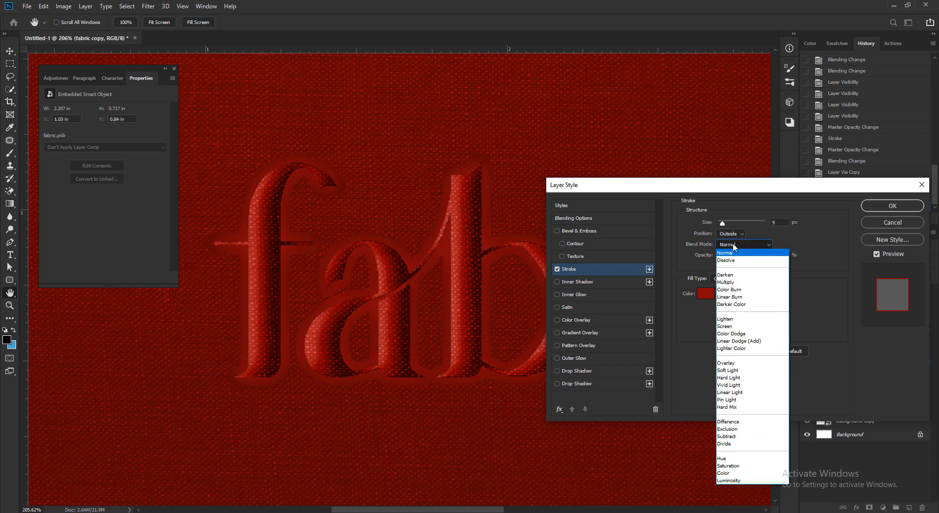
{"action": "left_click", "coordinate": [729, 282]}
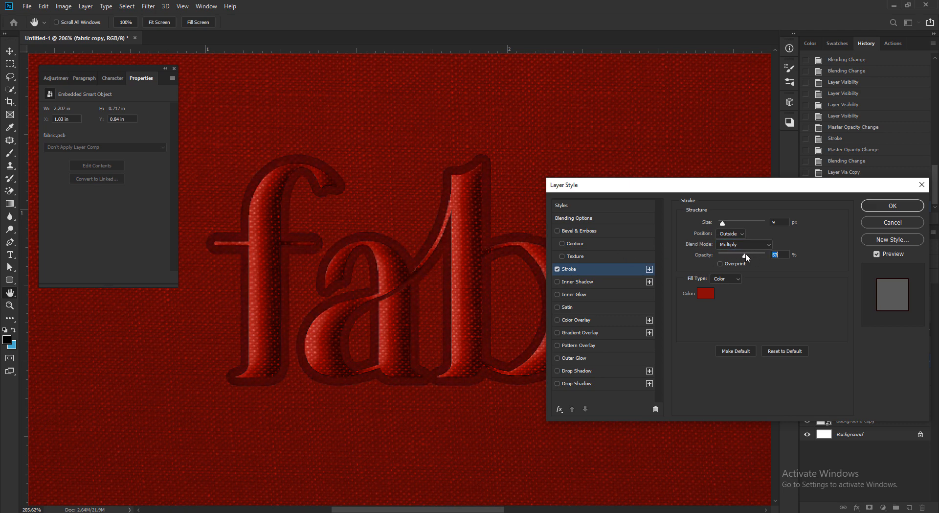
{"action": "left_click_drag", "start_coordinate": [386, 275], "coordinate": [322, 272]}
{"action": "mouse_move", "coordinate": [459, 298]}
{"action": "left_mouse_down"}
{"action": "mouse_move", "coordinate": [432, 279]}
{"action": "mouse_move", "coordinate": [474, 337]}
{"action": "mouse_move", "coordinate": [450, 322]}
{"action": "mouse_move", "coordinate": [415, 331]}
{"action": "mouse_move", "coordinate": [453, 350]}
{"action": "mouse_move", "coordinate": [404, 310]}
{"action": "mouse_move", "coordinate": [330, 277]}
{"action": "mouse_move", "coordinate": [398, 314]}
{"action": "mouse_move", "coordinate": [344, 274]}
{"action": "mouse_move", "coordinate": [357, 271]}
{"action": "left_mouse_up"}
{"action": "left_click", "coordinate": [877, 208]}
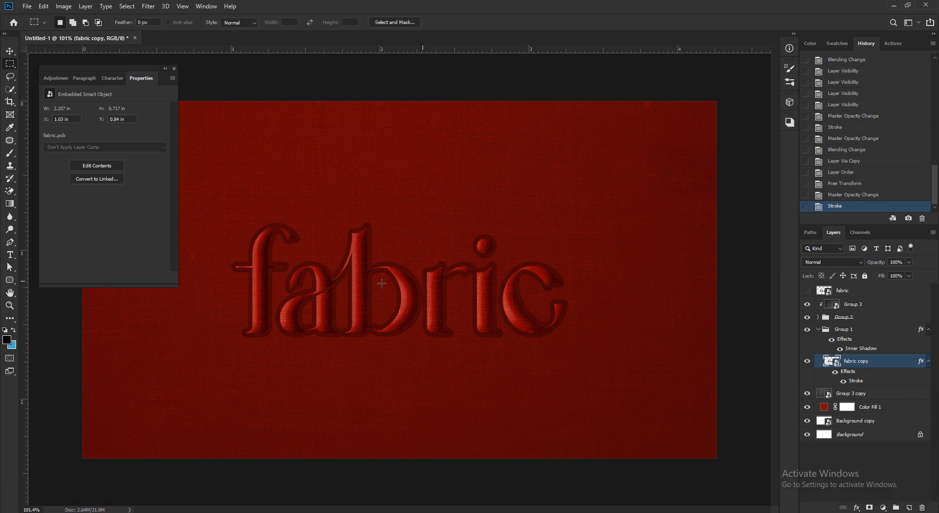
Create a new layer above Group 3 copy and draw a black-to-transparent gradient from below the canvas's lower right upward across it
{"action": "left_click_drag", "start_coordinate": [358, 297], "coordinate": [468, 342]}
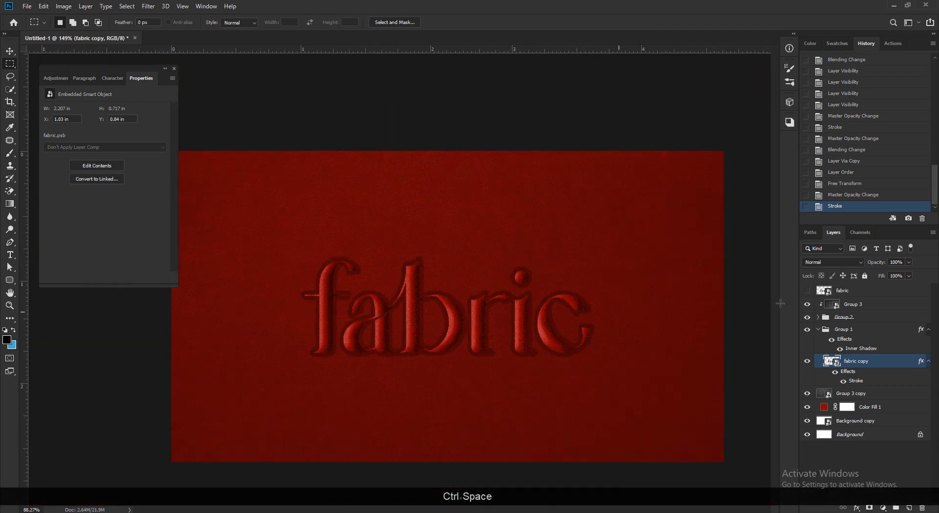
{"action": "left_click", "coordinate": [862, 291]}
{"action": "left_click_drag", "start_coordinate": [475, 309], "coordinate": [470, 311]}
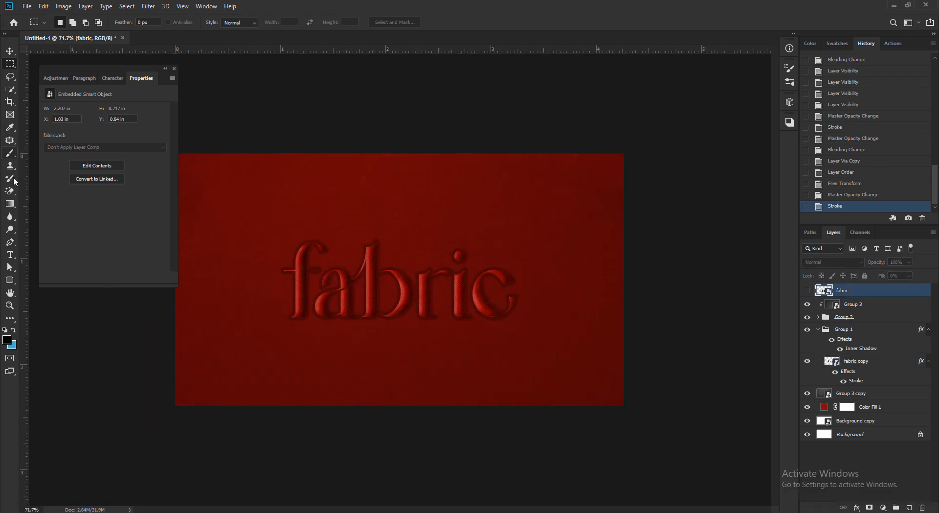
{"action": "left_click", "coordinate": [10, 204]}
{"action": "left_click_drag", "start_coordinate": [878, 373], "coordinate": [876, 396]}
{"action": "left_click", "coordinate": [909, 508]}
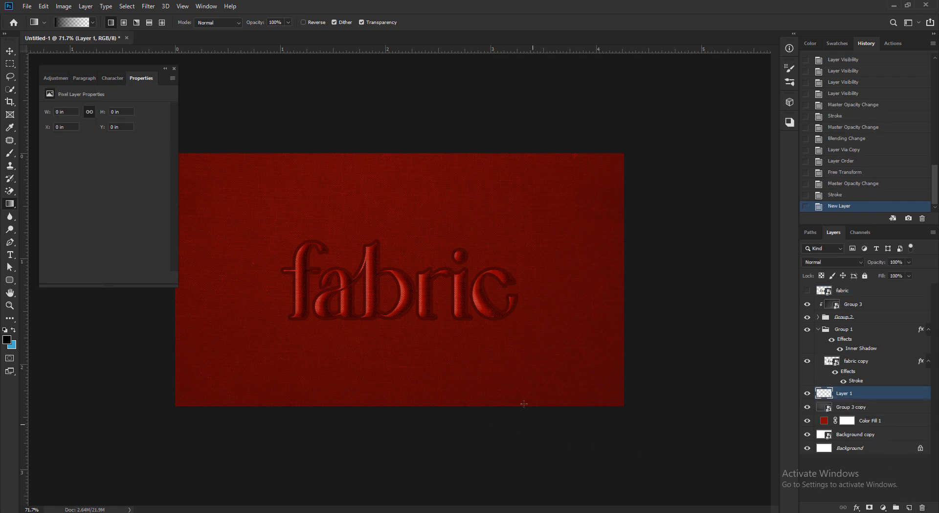
{"action": "left_click_drag", "start_coordinate": [536, 426], "coordinate": [465, 215]}
{"action": "key", "text": "ctrl"}
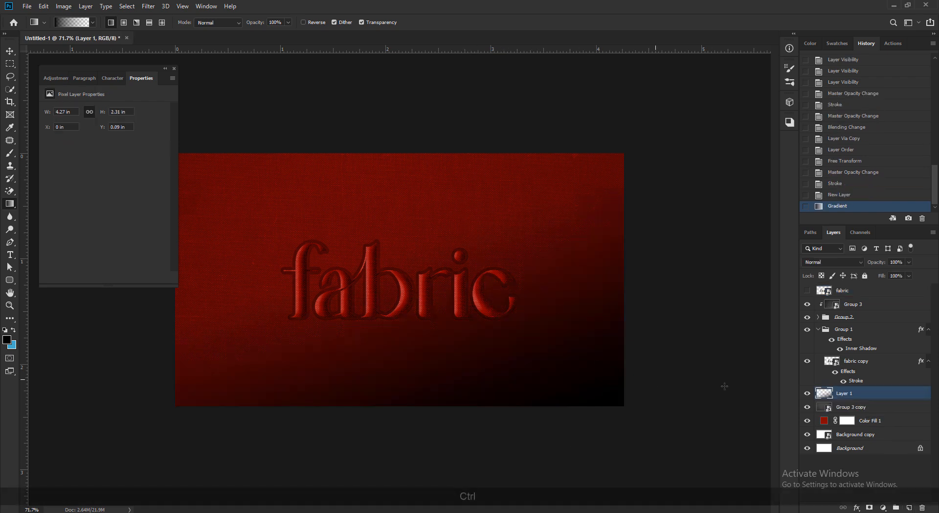
Set the gradient layer's blend mode to Multiply and its opacity to 10%
{"action": "left_click", "coordinate": [844, 263]}
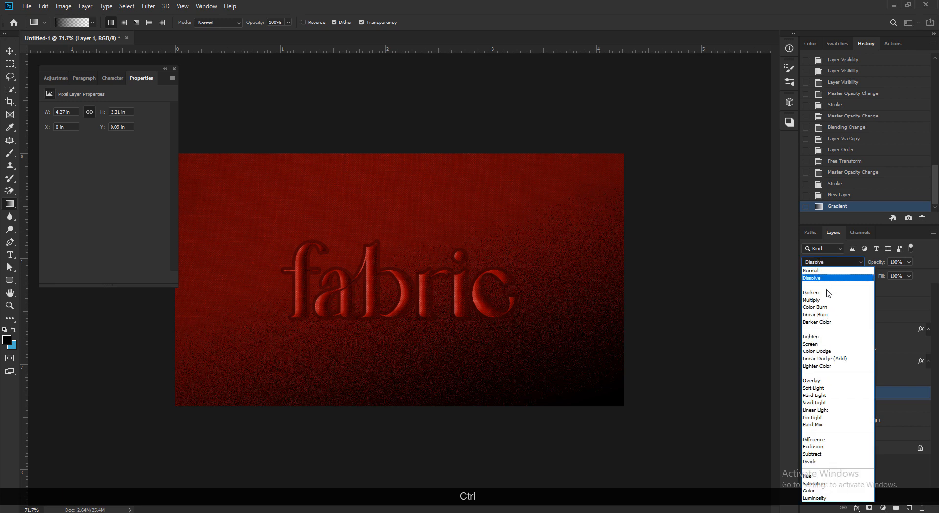
{"action": "left_click", "coordinate": [827, 299]}
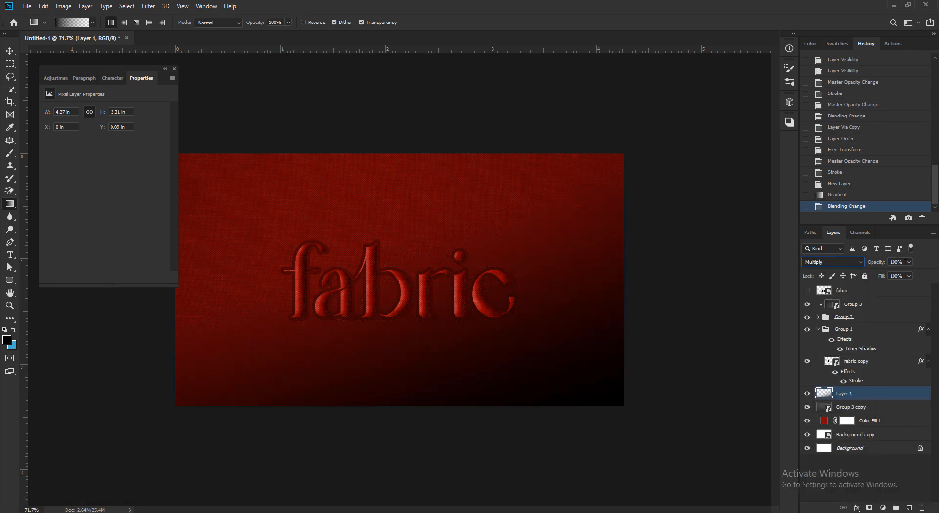
{"action": "left_click", "coordinate": [903, 262]}
{"action": "type", "text": "10"}
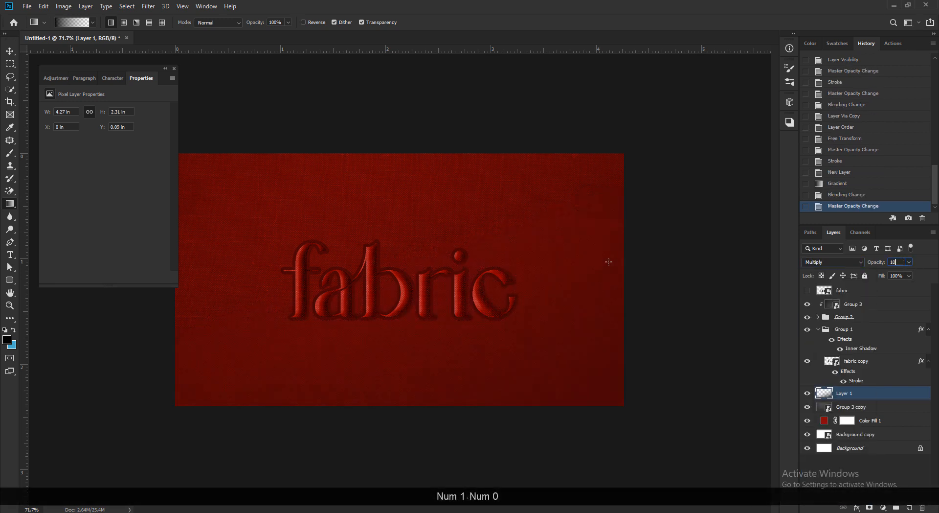
In the gradient layer's Blend If options, split the This Layer black slider to 0 / 38 and apply it
{"action": "key", "text": "ctrl+space"}
{"action": "left_click_drag", "start_coordinate": [610, 368], "coordinate": [539, 329]}
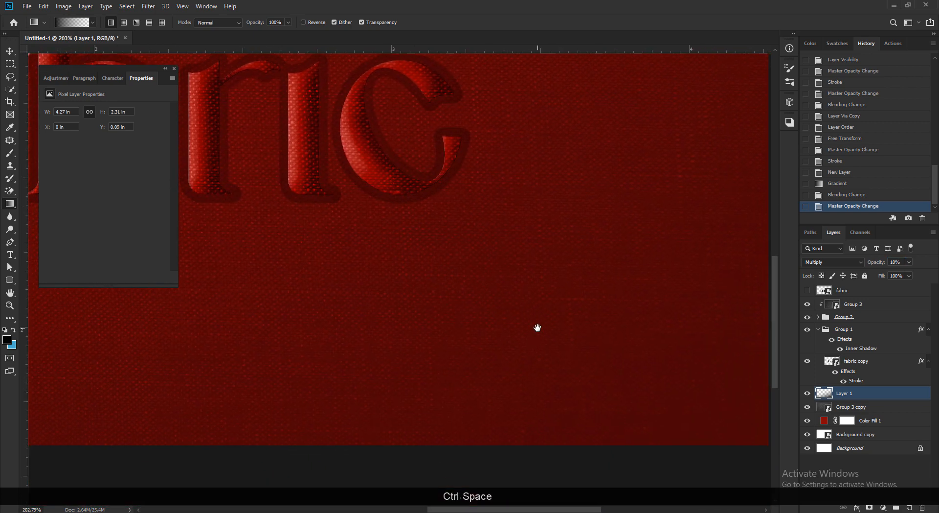
{"action": "right_click", "coordinate": [871, 395]}
{"action": "left_click", "coordinate": [759, 113]}
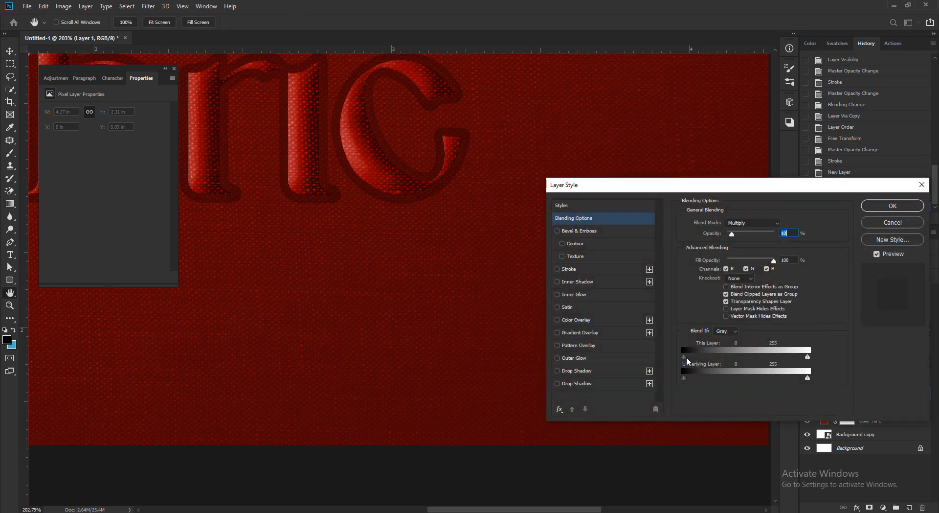
{"action": "key", "text": "alt"}
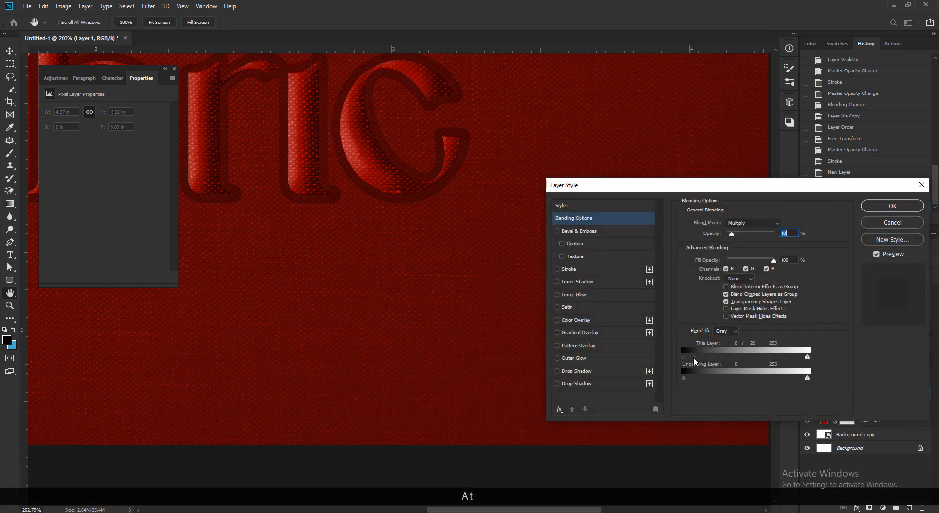
{"action": "left_click_drag", "start_coordinate": [706, 363], "coordinate": [699, 363]}
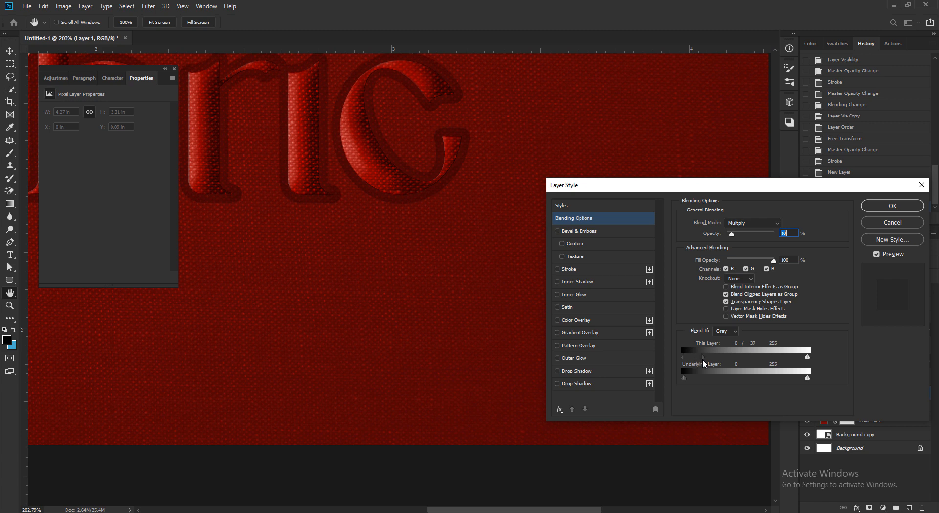
{"action": "left_click", "coordinate": [889, 210]}
{"action": "key", "text": "g"}
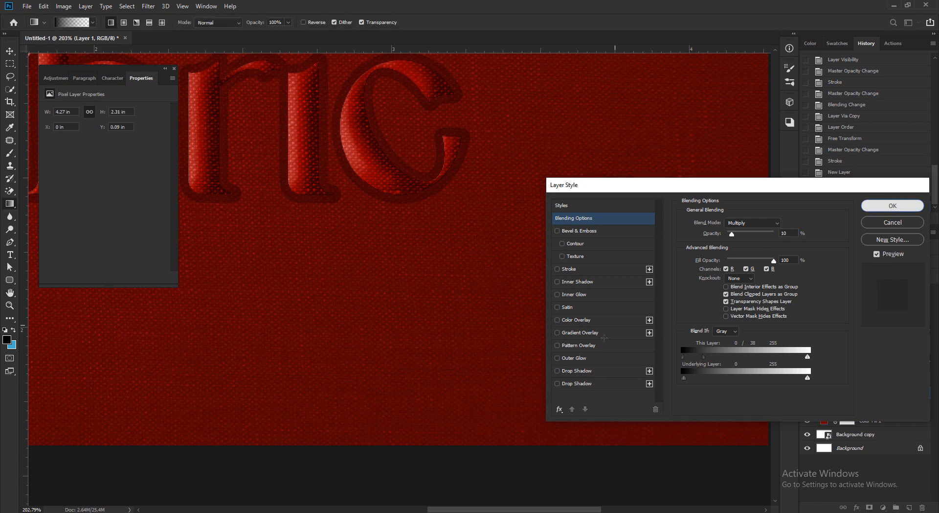
Compare the whole artwork with and without the gradient on Layer 1 by toggling its visibility
{"action": "key", "text": "ctrl+space"}
{"action": "left_click_drag", "start_coordinate": [559, 310], "coordinate": [591, 372]}
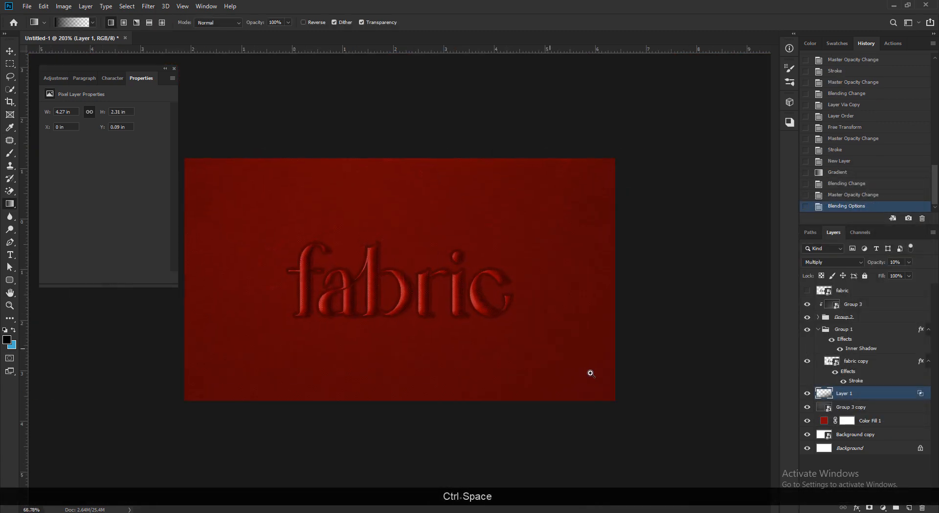
{"action": "left_click", "coordinate": [808, 394]}
{"action": "left_click", "coordinate": [808, 394]}
{"action": "left_click", "coordinate": [808, 394]}
{"action": "left_click", "coordinate": [808, 394]}
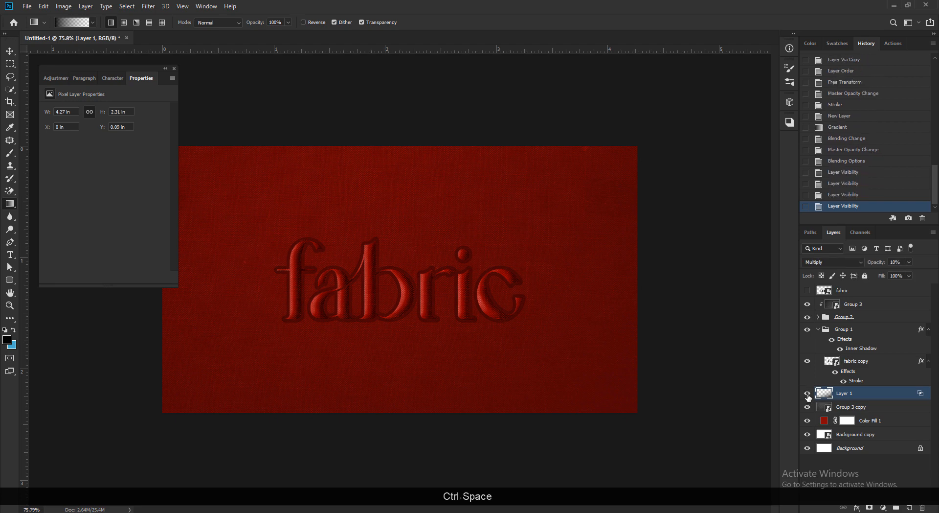
{"action": "left_click", "coordinate": [807, 394]}
{"action": "left_click", "coordinate": [808, 395]}
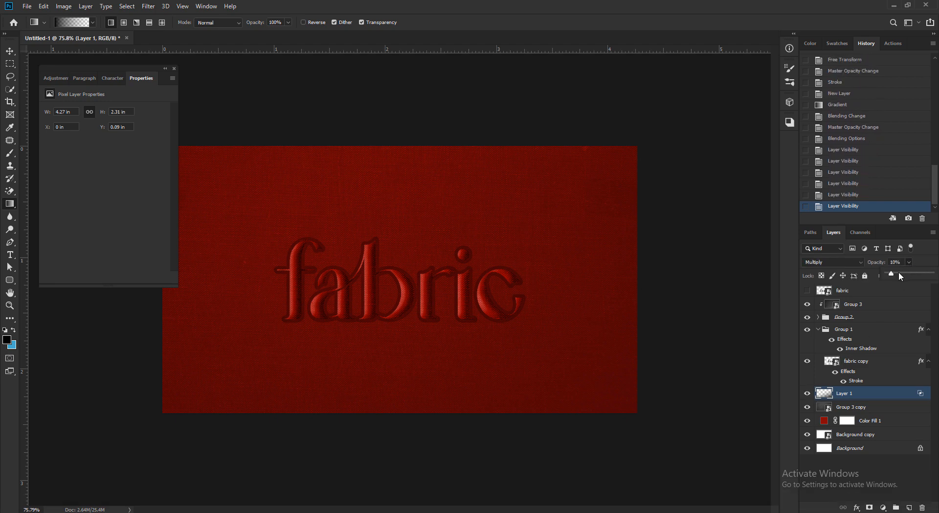
Raise Layer 1's opacity to 29% and compare the artwork with and without the gradient
{"action": "left_click_drag", "start_coordinate": [905, 277], "coordinate": [900, 277]}
{"action": "left_click", "coordinate": [808, 394]}
{"action": "left_click", "coordinate": [808, 394]}
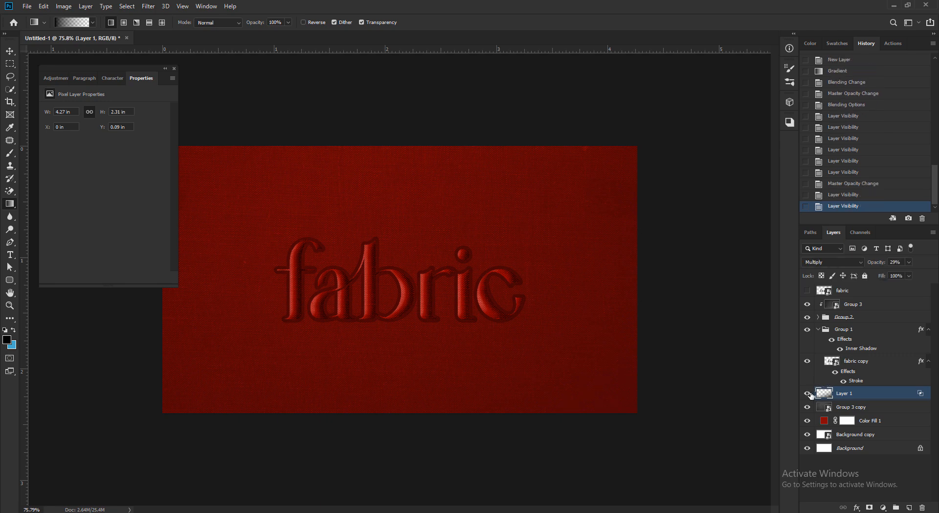
Reduce Layer 1's This Layer black split in Blend If to 0 / 18, then check the gradient by toggling visibility
{"action": "key", "text": "h"}
{"action": "double_click", "coordinate": [921, 394]}
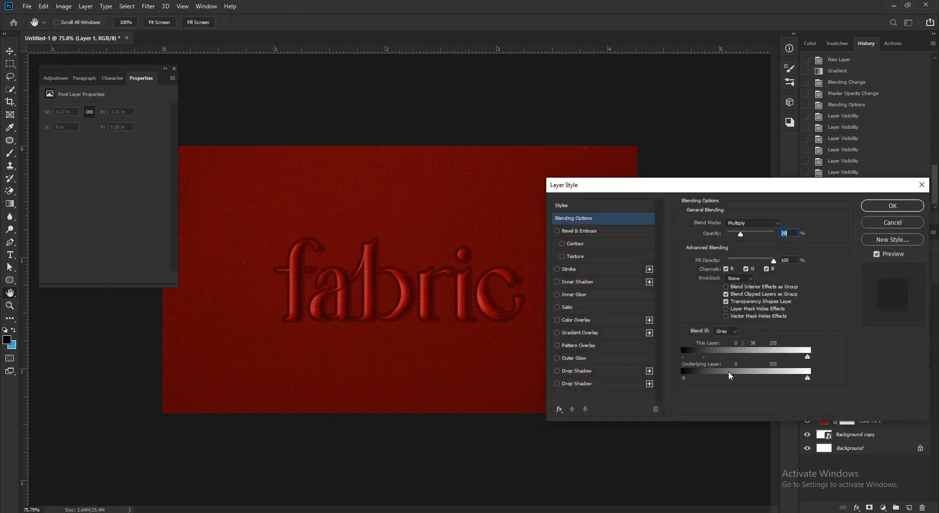
{"action": "key", "text": "alt"}
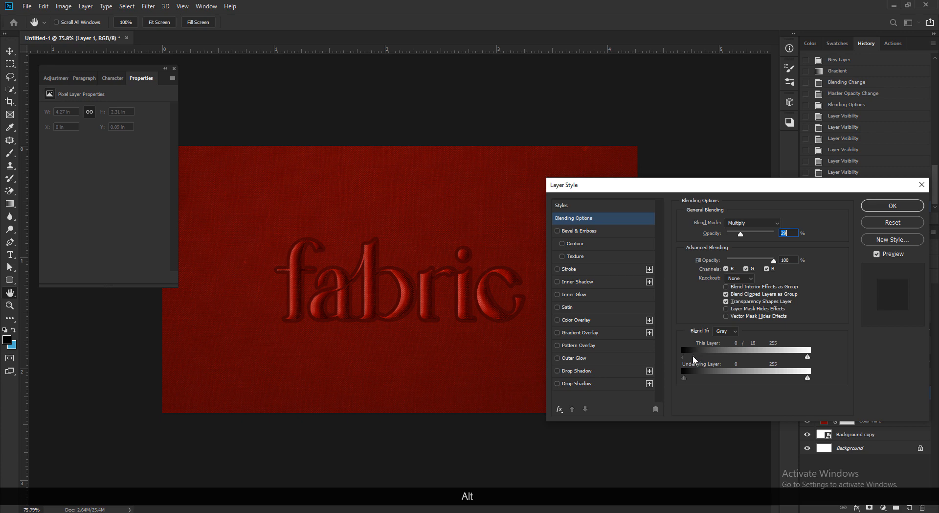
{"action": "left_click", "coordinate": [893, 206]}
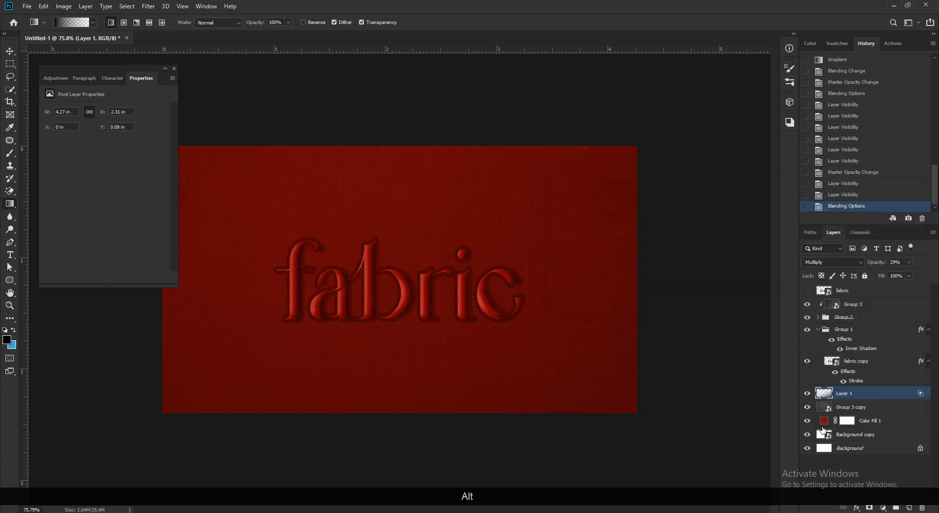
{"action": "left_click", "coordinate": [808, 394]}
{"action": "left_click", "coordinate": [808, 394]}
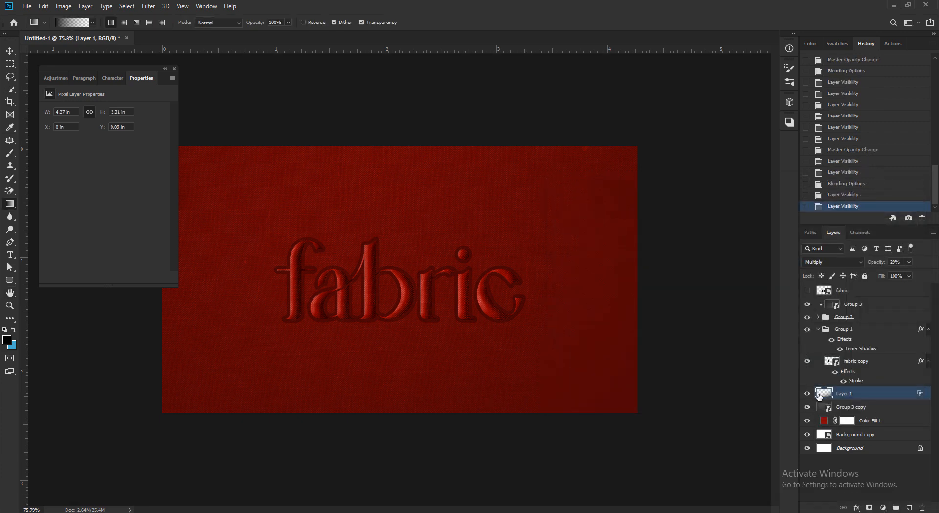
Move Layer 1's split This Layer black slider in Blend If close to 0, apply it, and compare the gradient's effect
{"action": "key", "text": "h"}
{"action": "double_click", "coordinate": [921, 394]}
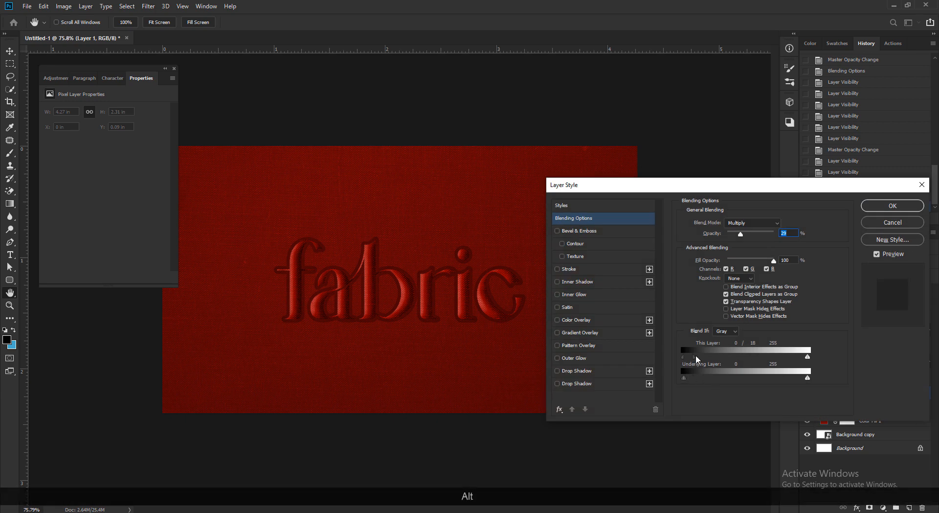
{"action": "left_click_drag", "start_coordinate": [694, 356], "coordinate": [674, 354]}
{"action": "key", "text": "alt"}
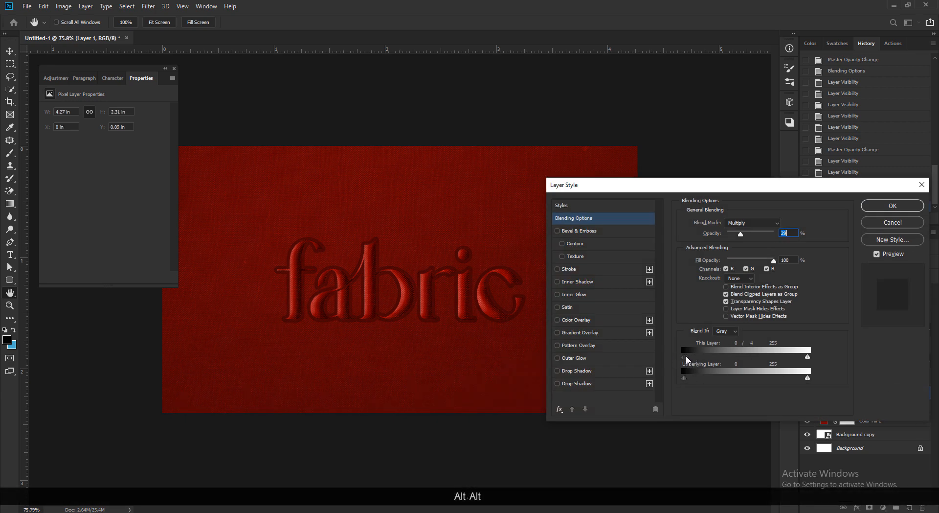
{"action": "key", "text": "alt"}
{"action": "left_click", "coordinate": [893, 206]}
{"action": "key", "text": "g"}
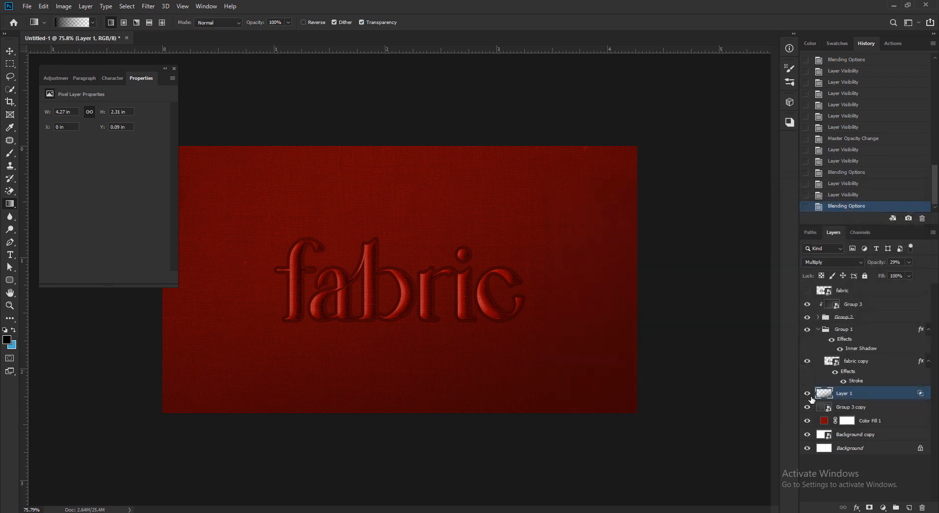
{"action": "left_click", "coordinate": [807, 394]}
{"action": "left_click", "coordinate": [807, 394]}
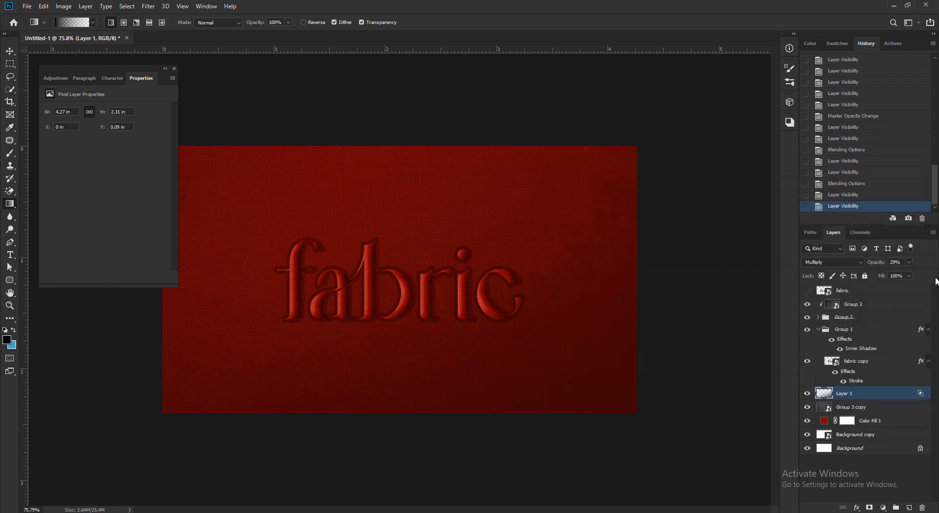
Lower the opacity of the Layer 1 gradient to 15%
{"action": "left_click", "coordinate": [910, 261]}
{"action": "left_click_drag", "start_coordinate": [900, 274], "coordinate": [894, 275]}
{"action": "left_click_drag", "start_coordinate": [493, 290], "coordinate": [471, 287]}
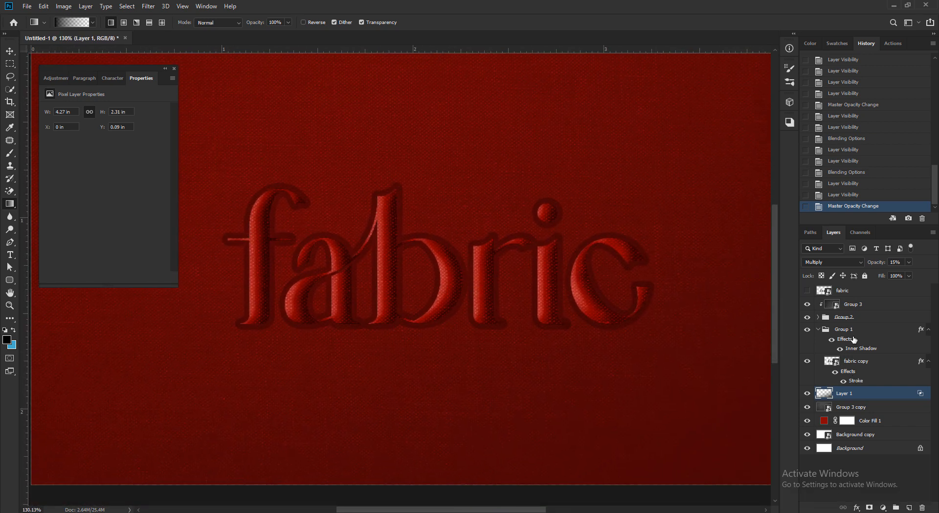
Open the Bevel & Emboss settings of fabric copy 3 in Group 2 and raise the highlight opacity to 100%
{"action": "left_click", "coordinate": [819, 328]}
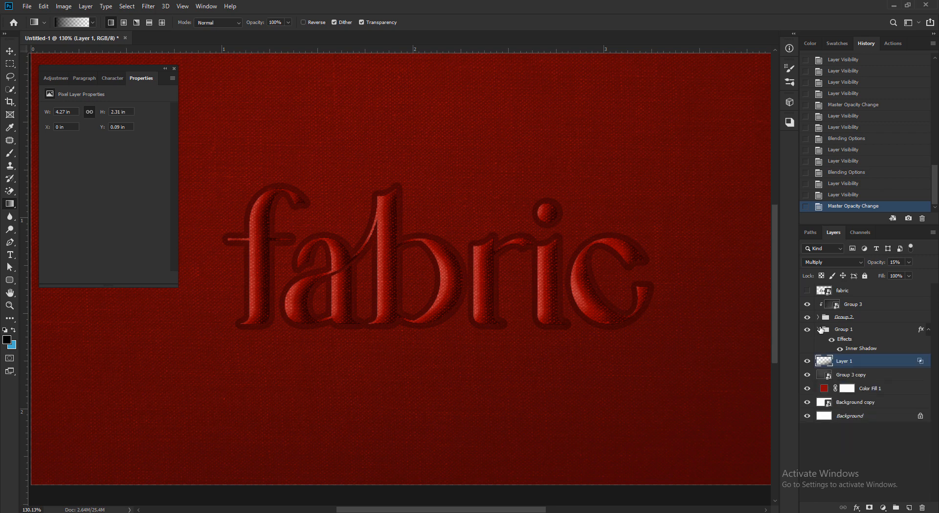
{"action": "left_click", "coordinate": [820, 329]}
{"action": "left_click", "coordinate": [819, 317]}
{"action": "double_click", "coordinate": [863, 352]}
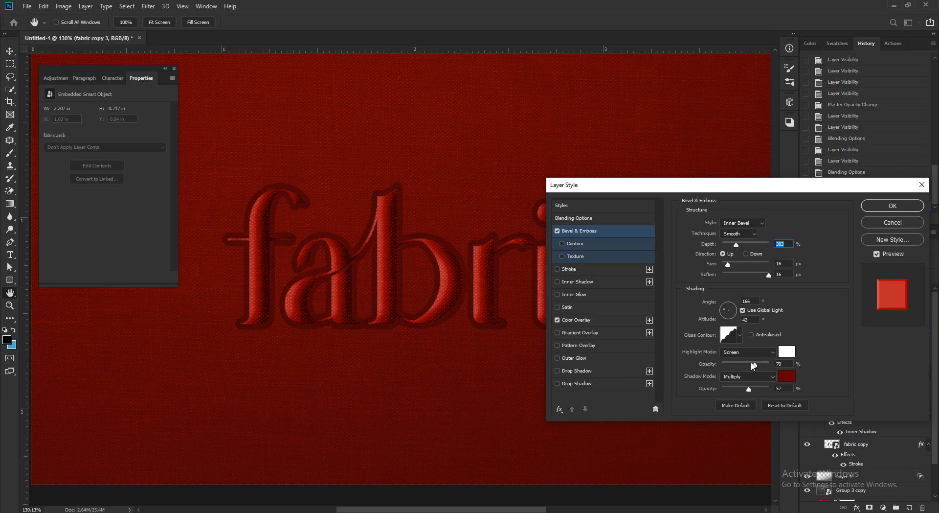
{"action": "left_click_drag", "start_coordinate": [758, 363], "coordinate": [791, 367]}
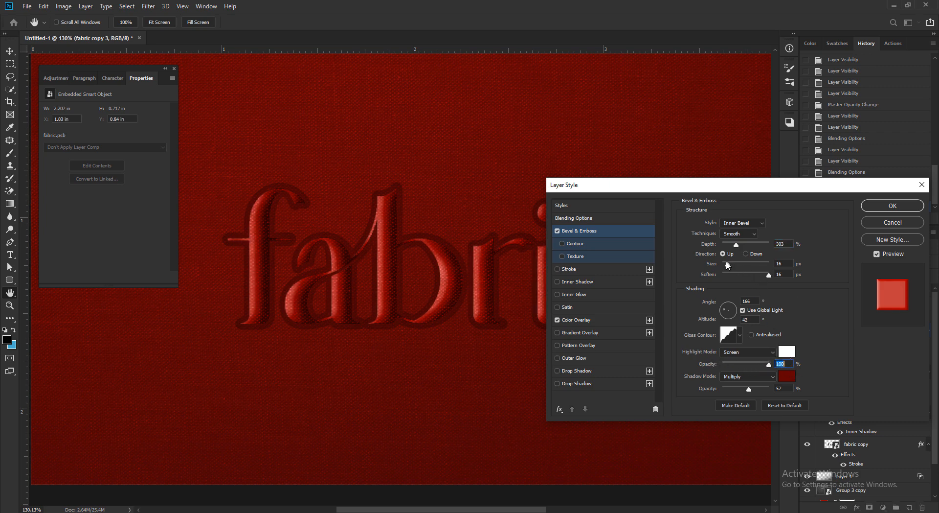
Set the bevel's size to 18 px and its soften to 13 px
{"action": "left_click_drag", "start_coordinate": [727, 263], "coordinate": [730, 266]}
{"action": "left_click", "coordinate": [730, 263]}
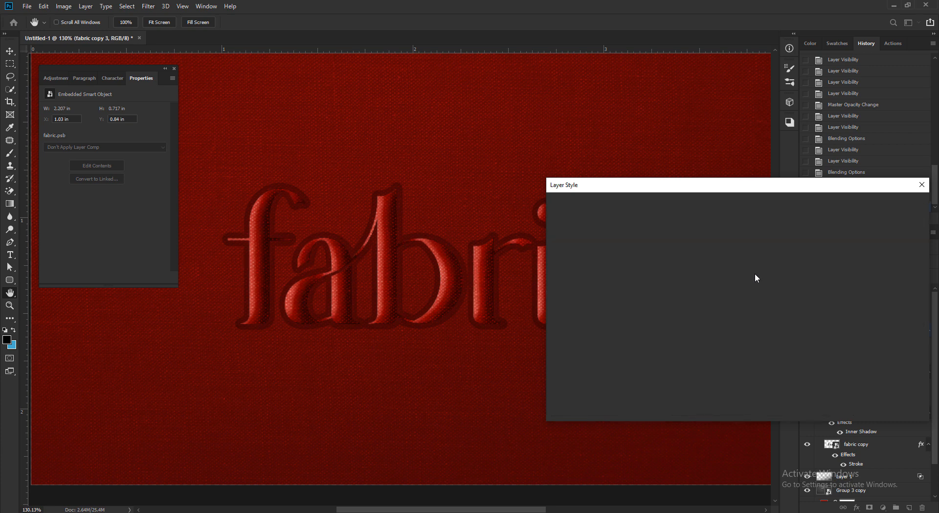
{"action": "left_click_drag", "start_coordinate": [759, 272], "coordinate": [728, 267]}
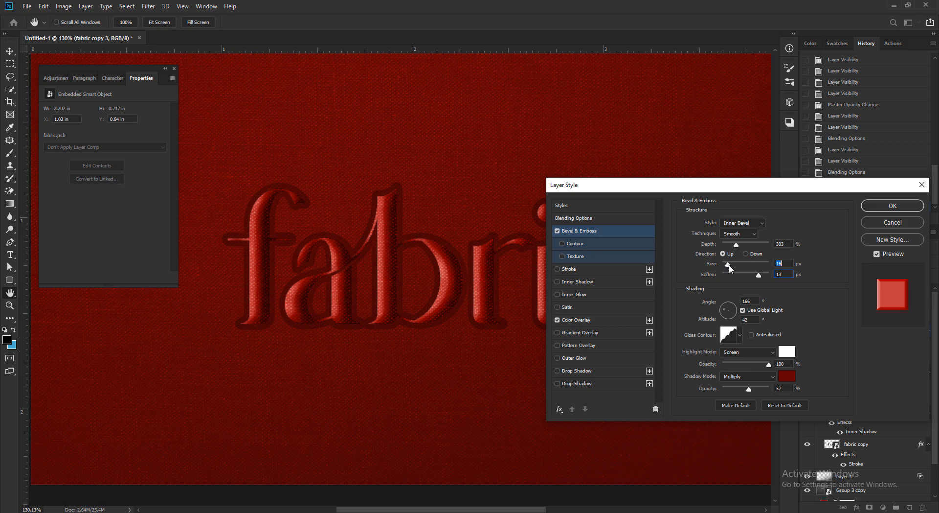
Adjust the bevel's light direction to an angle of 179° and an altitude of 37°
{"action": "left_click", "coordinate": [719, 310]}
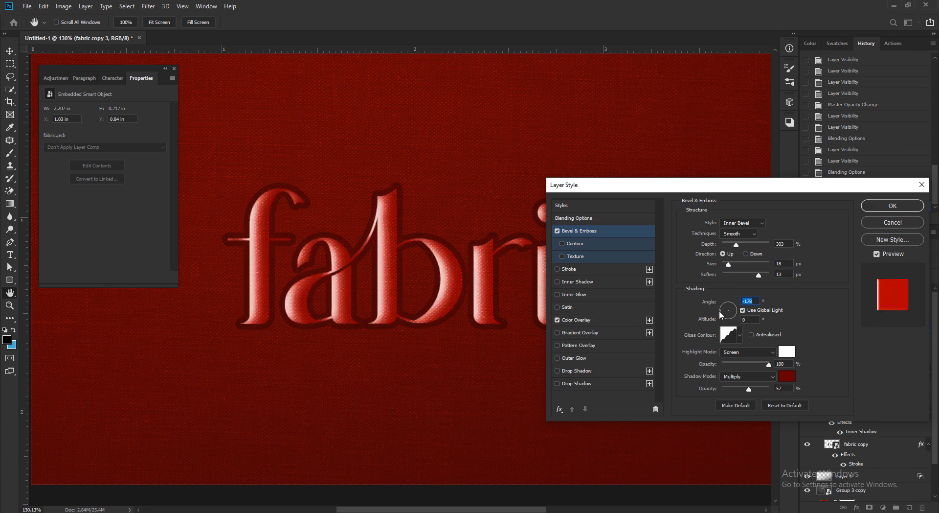
{"action": "left_click", "coordinate": [723, 311]}
{"action": "left_click", "coordinate": [724, 311]}
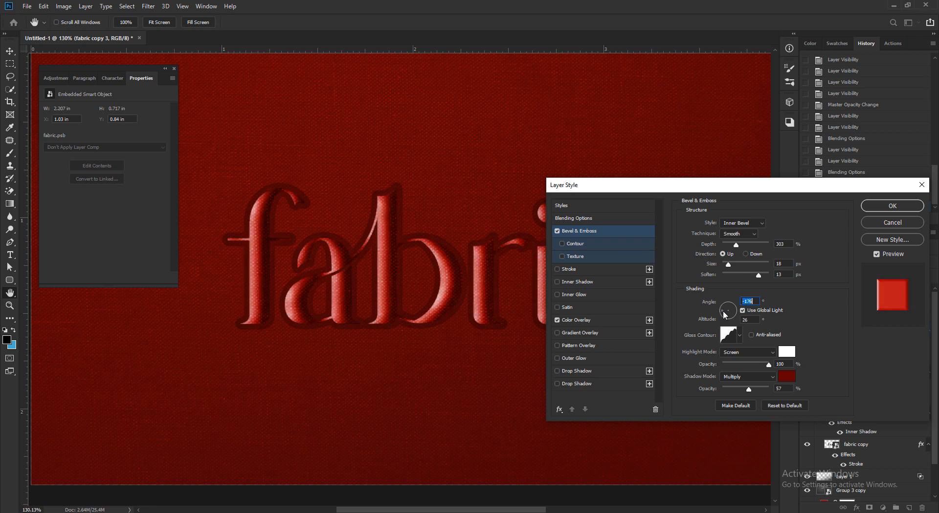
{"action": "left_click", "coordinate": [725, 313]}
{"action": "left_click", "coordinate": [724, 313]}
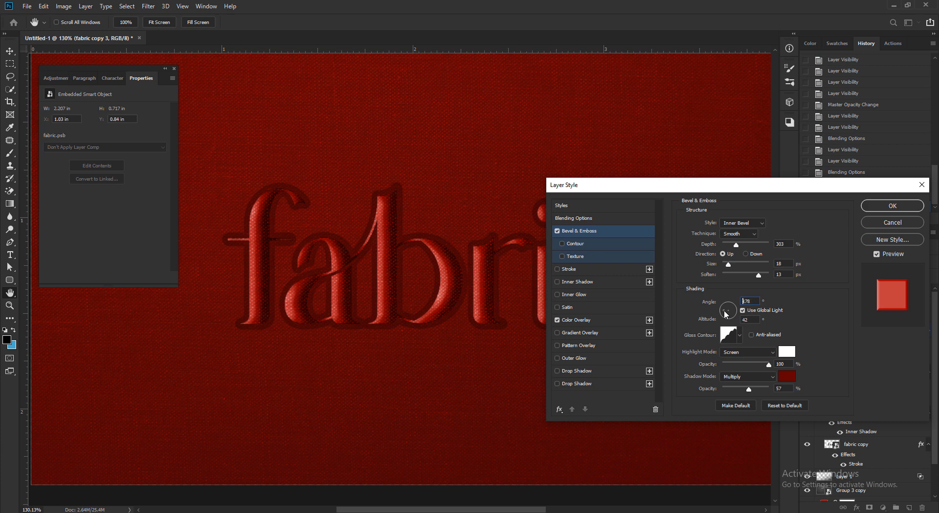
Try Screen as the bevel's shadow mode and Darker Color as its highlight mode
{"action": "left_click_drag", "start_coordinate": [368, 302], "coordinate": [422, 308]}
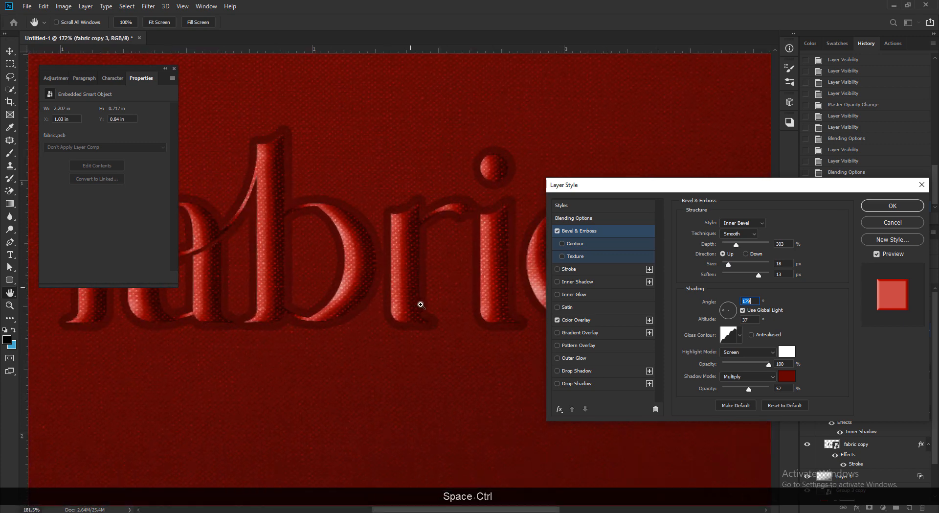
{"action": "left_click", "coordinate": [741, 375]}
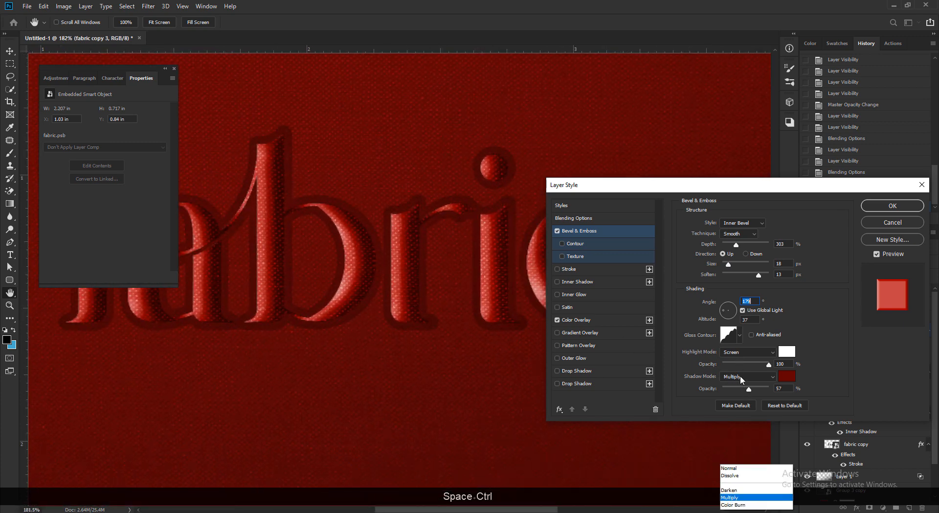
{"action": "left_click", "coordinate": [735, 353]}
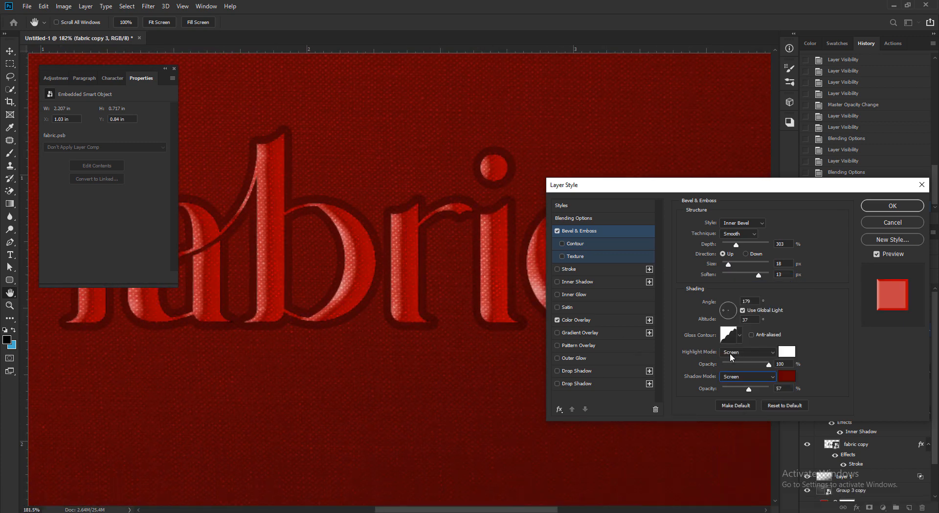
{"action": "left_click", "coordinate": [730, 354]}
{"action": "left_click", "coordinate": [733, 335]}
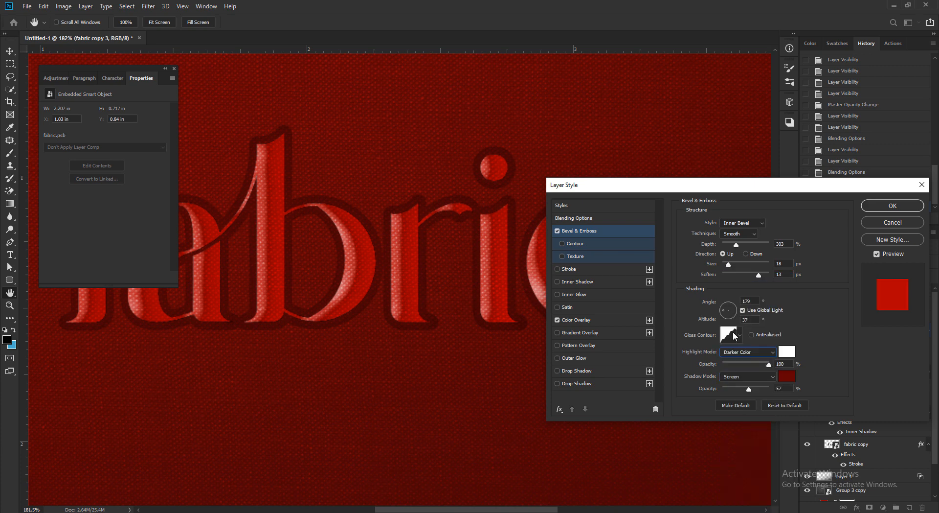
Set the bevel's shadow mode back to Multiply and its highlight mode back to Screen
{"action": "left_click", "coordinate": [735, 376]}
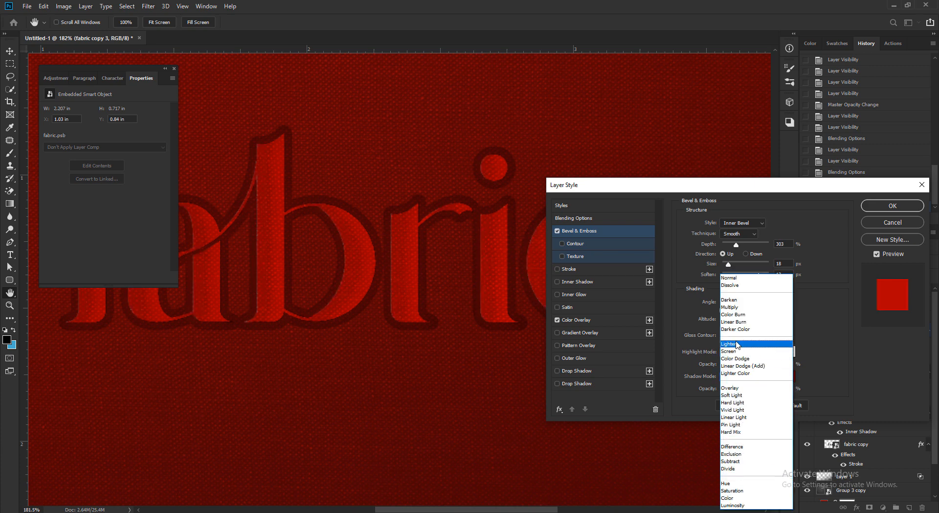
{"action": "left_click", "coordinate": [739, 306]}
{"action": "left_click_drag", "start_coordinate": [431, 309], "coordinate": [537, 322]}
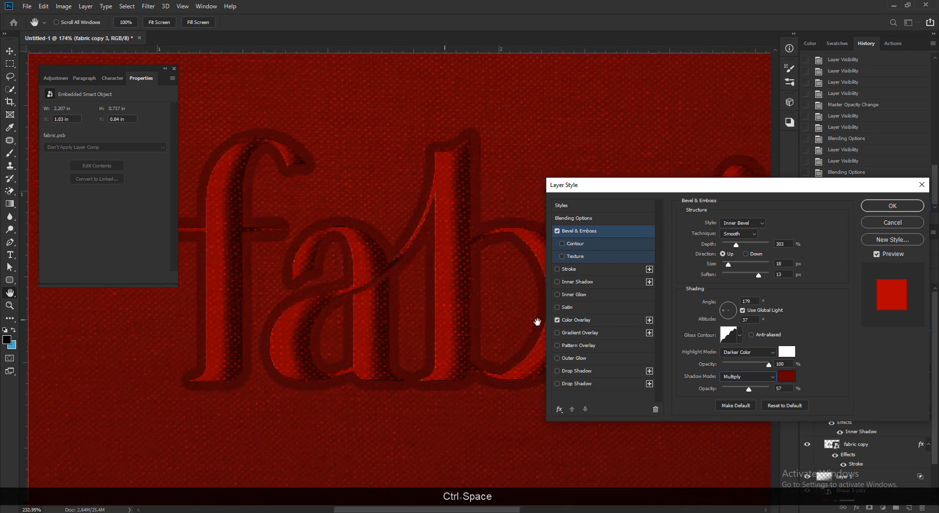
{"action": "left_click", "coordinate": [744, 349]}
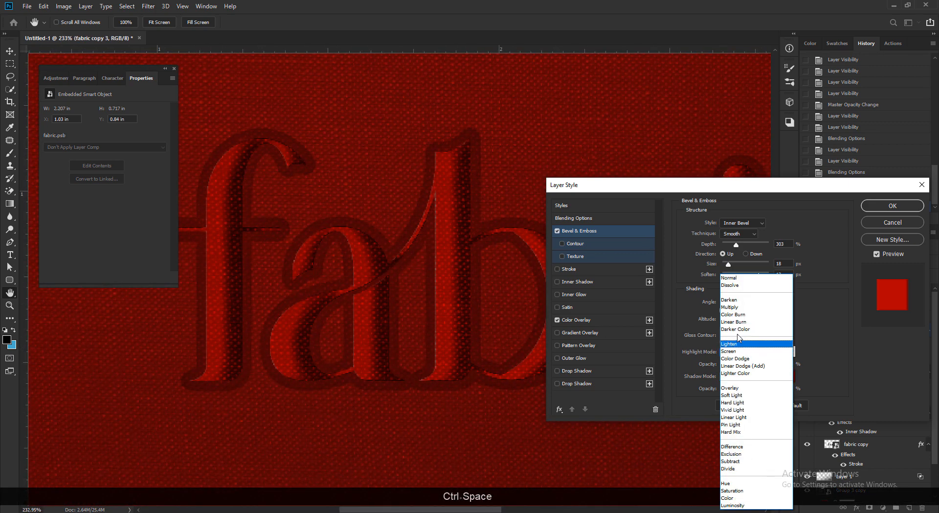
{"action": "left_click", "coordinate": [737, 350]}
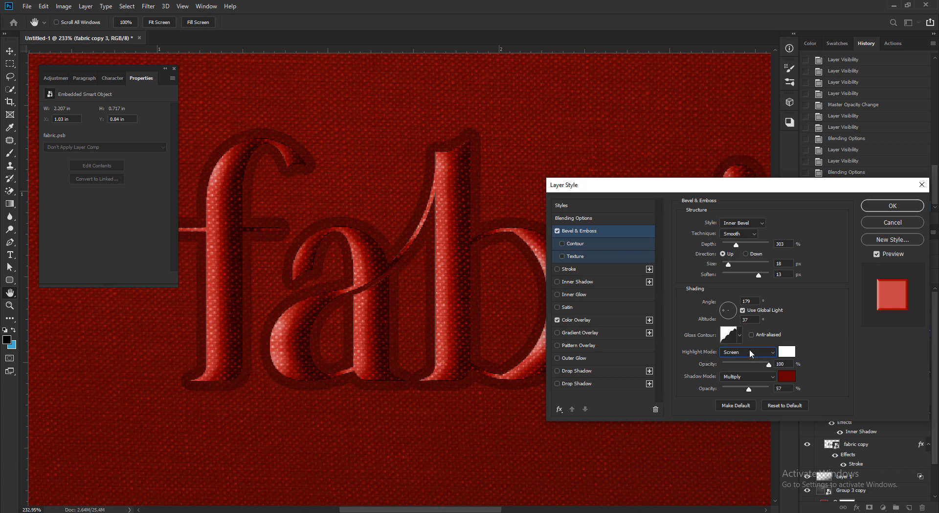
Try Overlay as the bevel's highlight mode, ending with Screen selected again
{"action": "left_click", "coordinate": [752, 353]}
{"action": "left_click", "coordinate": [741, 391]}
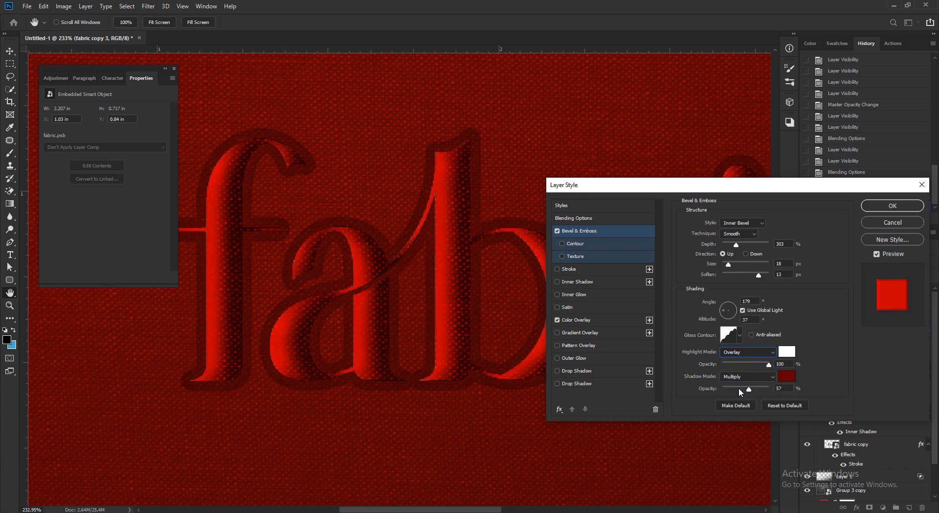
{"action": "left_click_drag", "start_coordinate": [345, 284], "coordinate": [370, 308]}
{"action": "left_click", "coordinate": [733, 353]}
{"action": "left_click", "coordinate": [737, 337]}
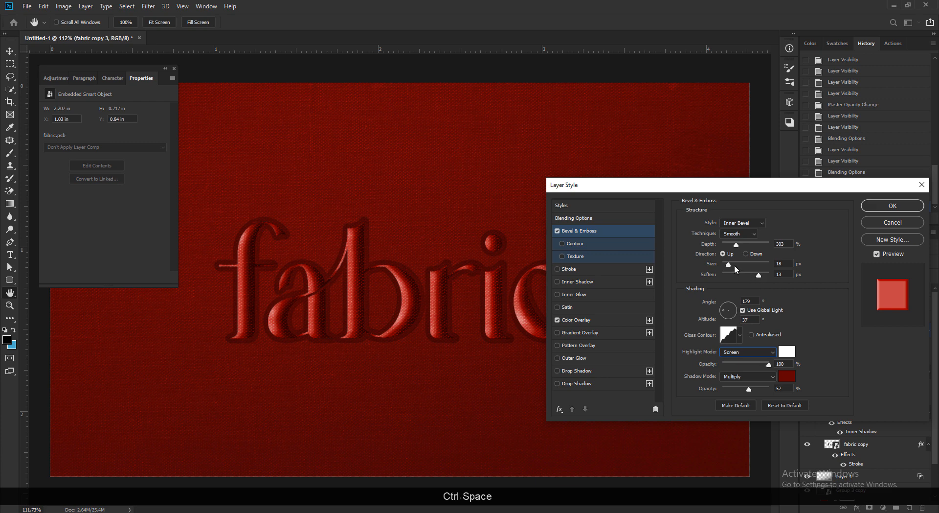
Raise the bevel's depth to 469% and its size to 29 px, and apply the layer style
{"action": "left_click_drag", "start_coordinate": [740, 245], "coordinate": [752, 249]}
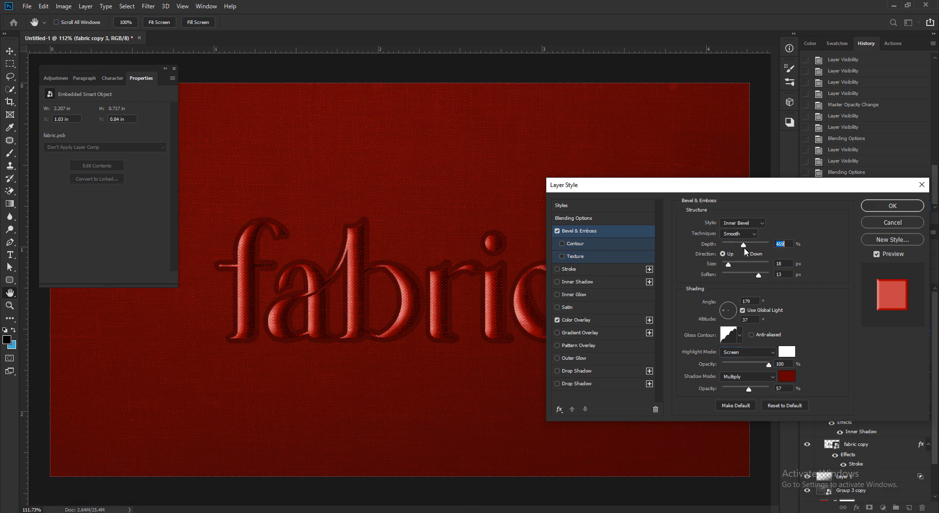
{"action": "left_click_drag", "start_coordinate": [729, 267], "coordinate": [733, 266]}
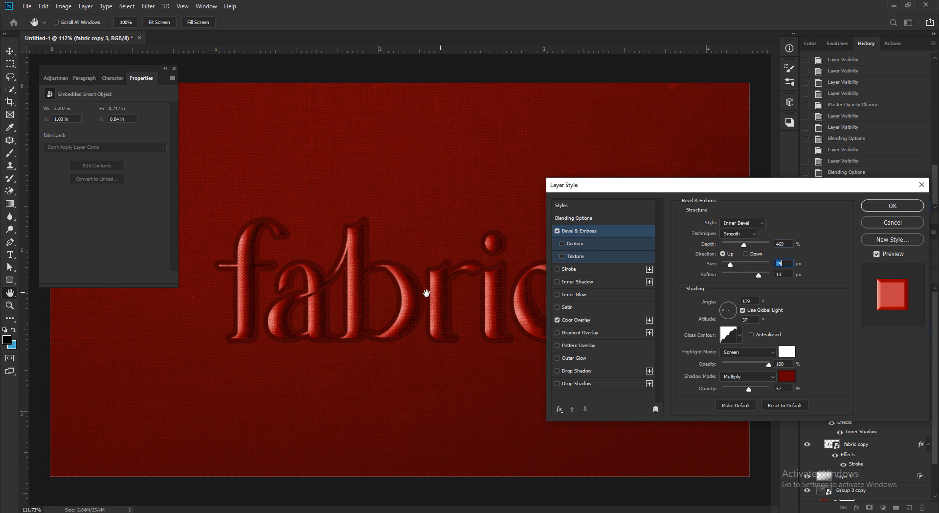
{"action": "key", "text": "ctrl+space"}
{"action": "left_click_drag", "start_coordinate": [383, 283], "coordinate": [504, 297]}
{"action": "left_click", "coordinate": [891, 206]}
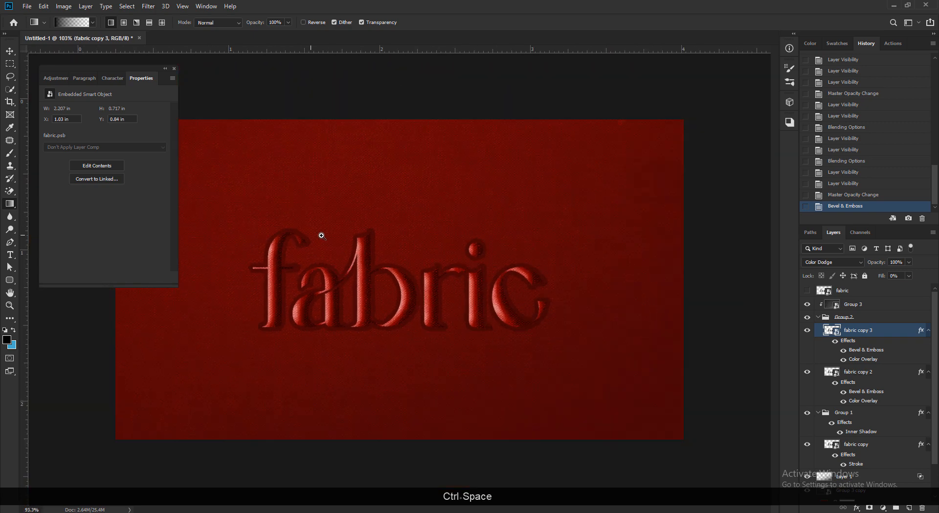
Make the topmost fabric layer visible and select it
{"action": "left_click", "coordinate": [860, 291]}
{"action": "left_click", "coordinate": [852, 304]}
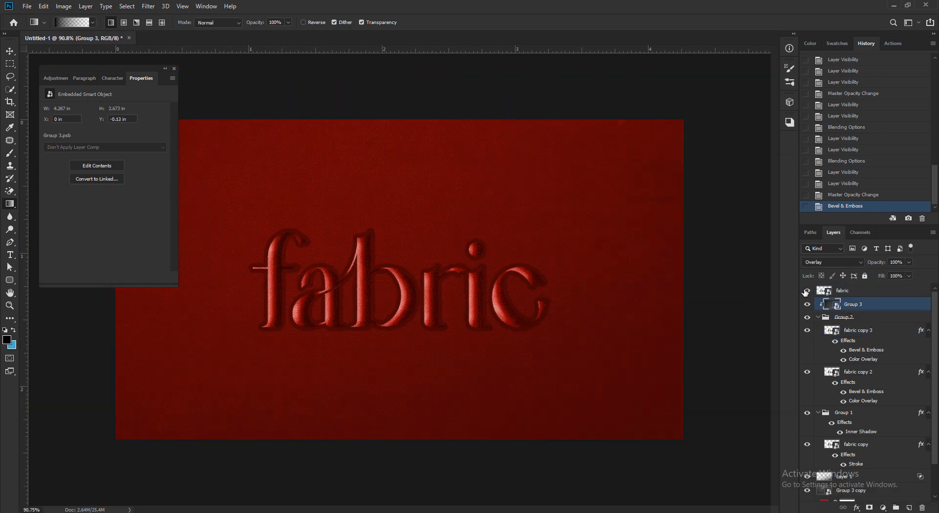
{"action": "left_click", "coordinate": [808, 290]}
{"action": "left_click", "coordinate": [854, 293]}
{"action": "left_click_drag", "start_coordinate": [553, 272], "coordinate": [448, 314]}
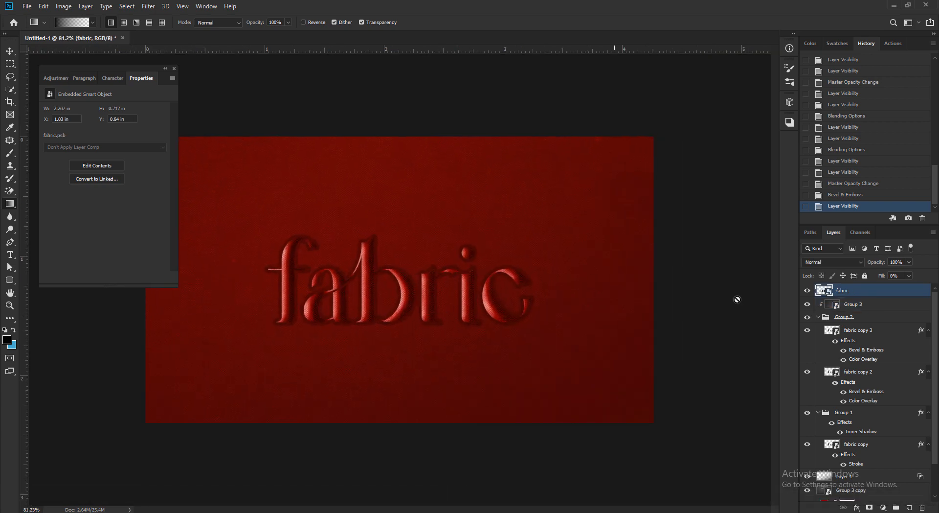
Collapse Group 2 and Group 1 in the layer stack, and compare the artwork with the top fabric layer hidden and shown
{"action": "left_click", "coordinate": [817, 317]}
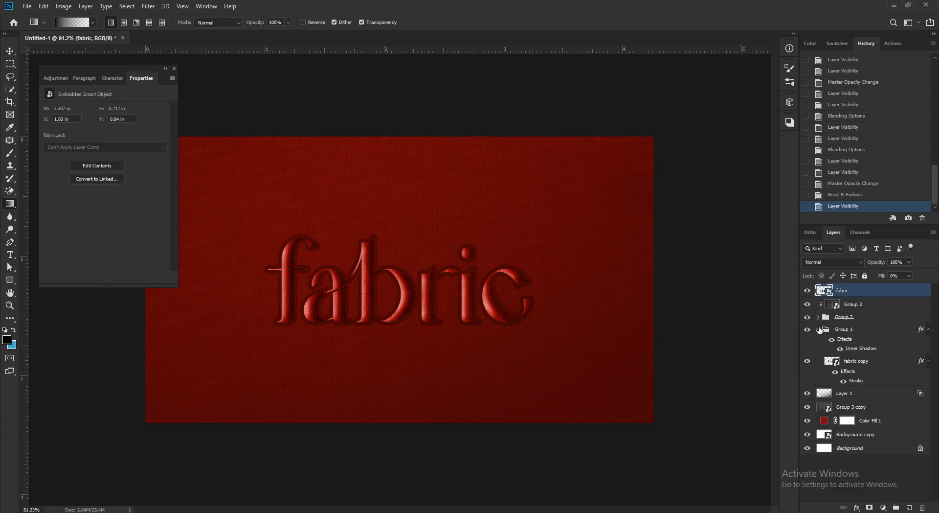
{"action": "left_click", "coordinate": [819, 329]}
{"action": "left_click", "coordinate": [807, 291]}
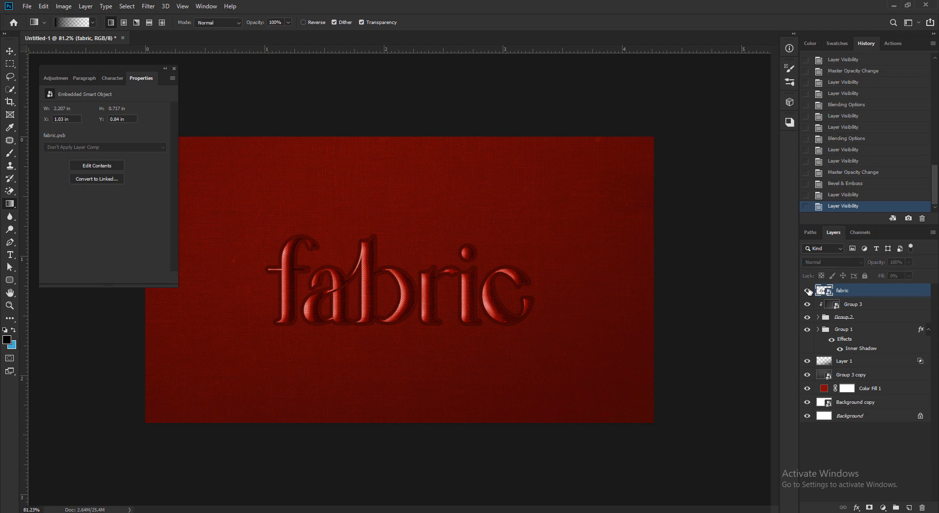
{"action": "left_click", "coordinate": [808, 290]}
Open the top fabric layer's smart object contents and replace the word with "Designhob"
{"action": "double_click", "coordinate": [827, 291]}
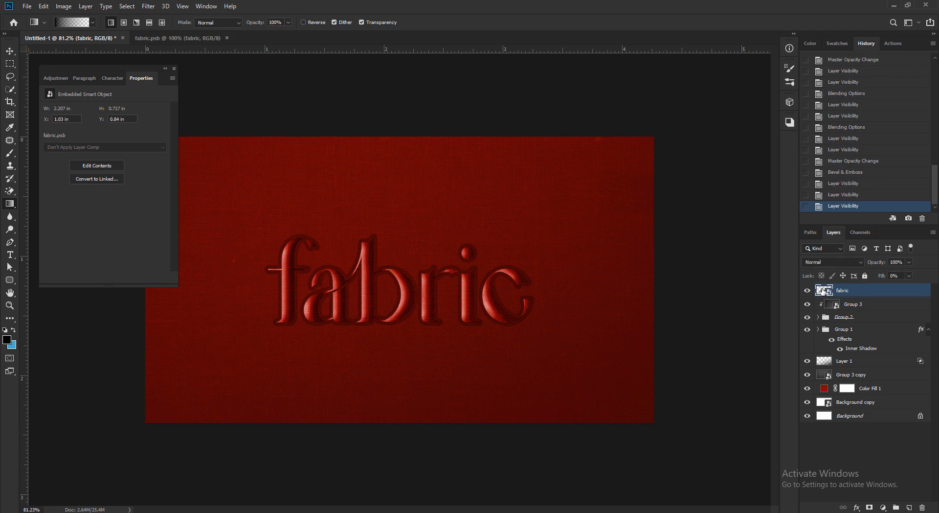
{"action": "left_click", "coordinate": [14, 258]}
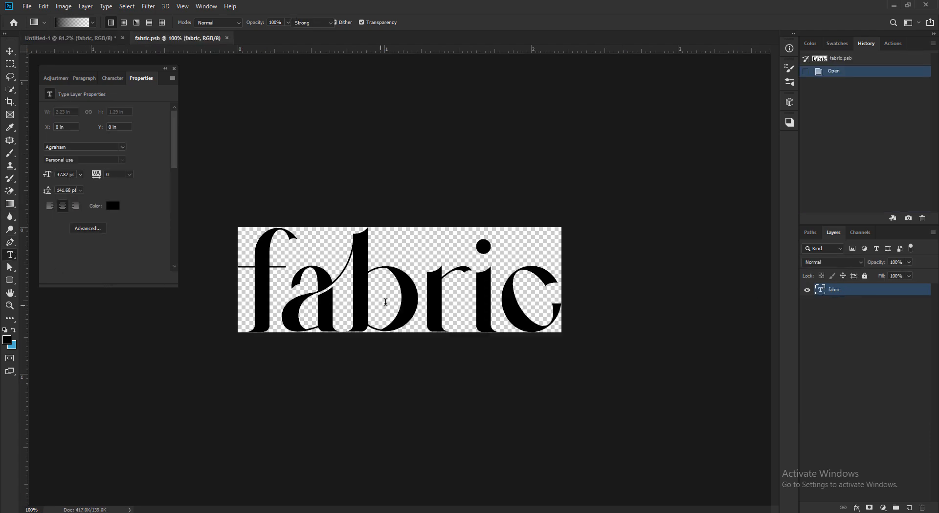
{"action": "left_click", "coordinate": [352, 298]}
{"action": "key", "text": "ctrl+a"}
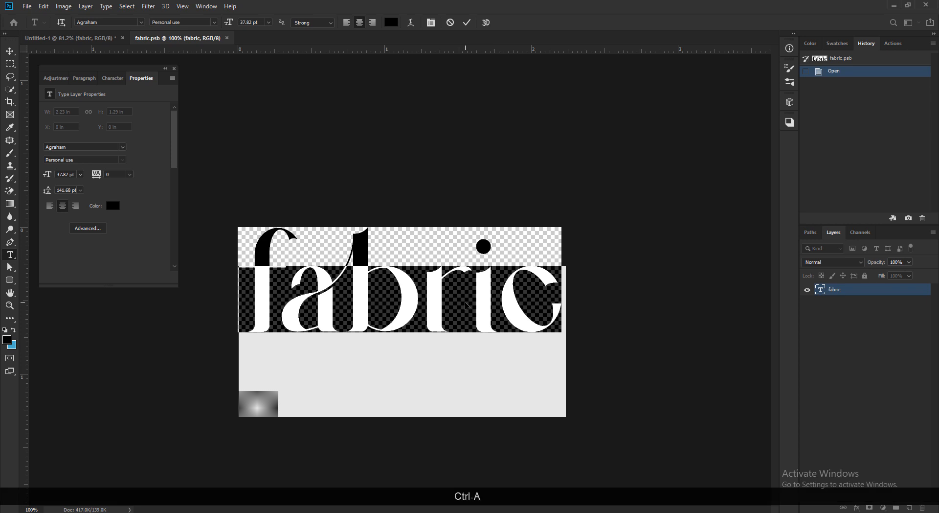
{"action": "type", "text": "Des"}
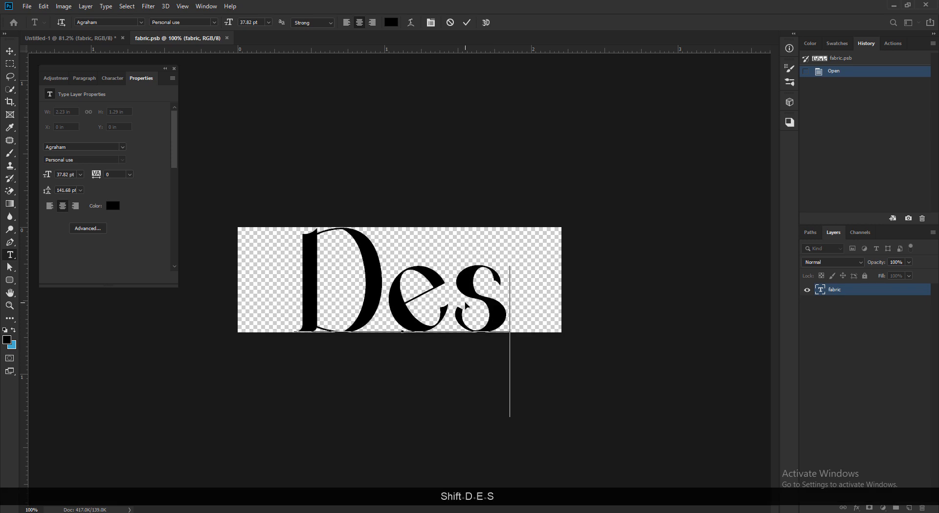
{"action": "type", "text": "i"}
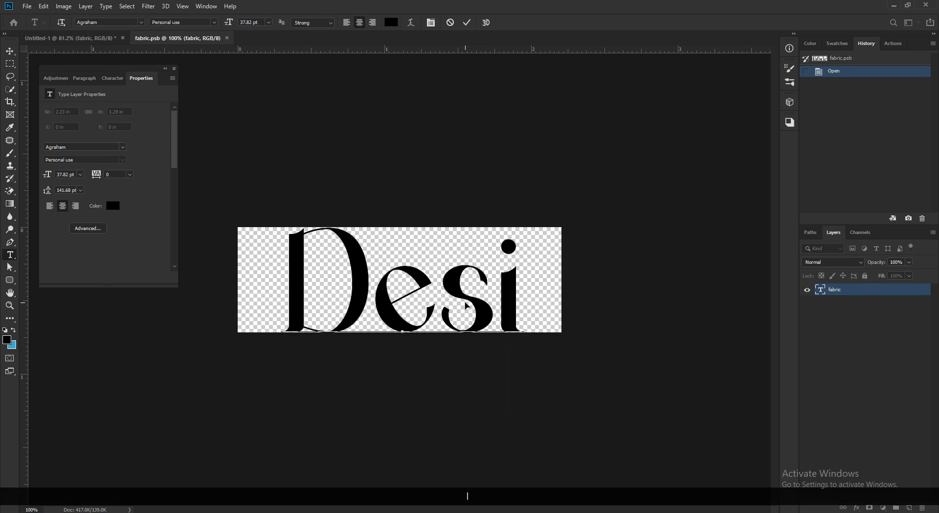
{"action": "type", "text": "gnhp"}
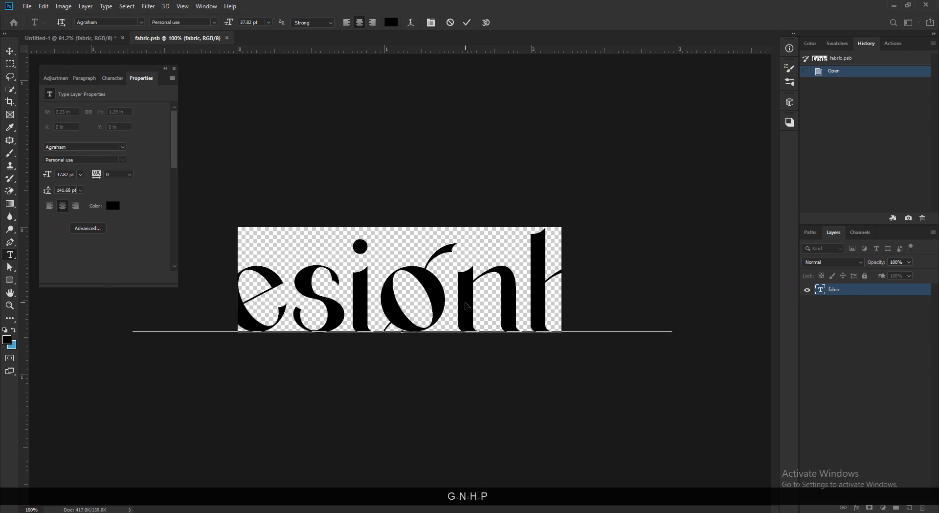
{"action": "key", "text": "BackSpace"}
{"action": "type", "text": "ob"}
Reduce the size of the whole Designhob text to 15.82 pt
{"action": "key", "text": "ctrl+a"}
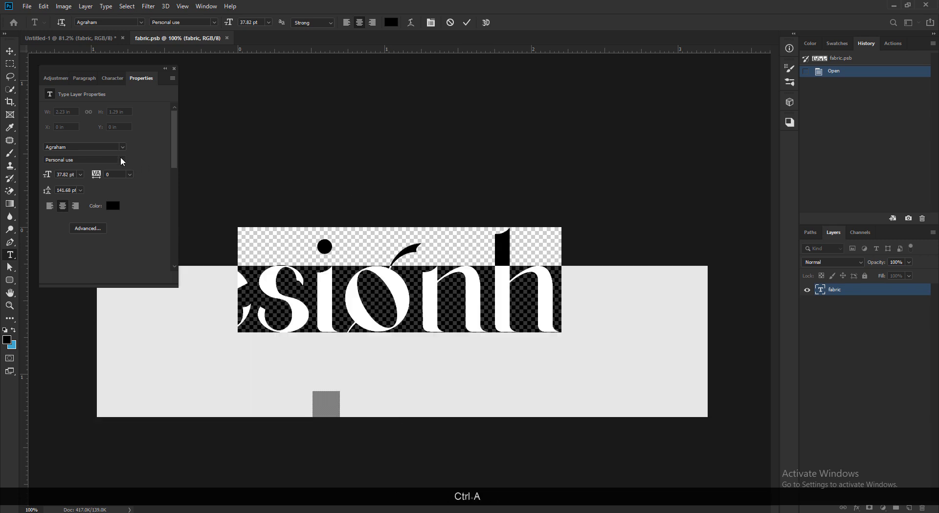
{"action": "left_click_drag", "start_coordinate": [49, 177], "coordinate": [63, 157]}
{"action": "left_click", "coordinate": [10, 51]}
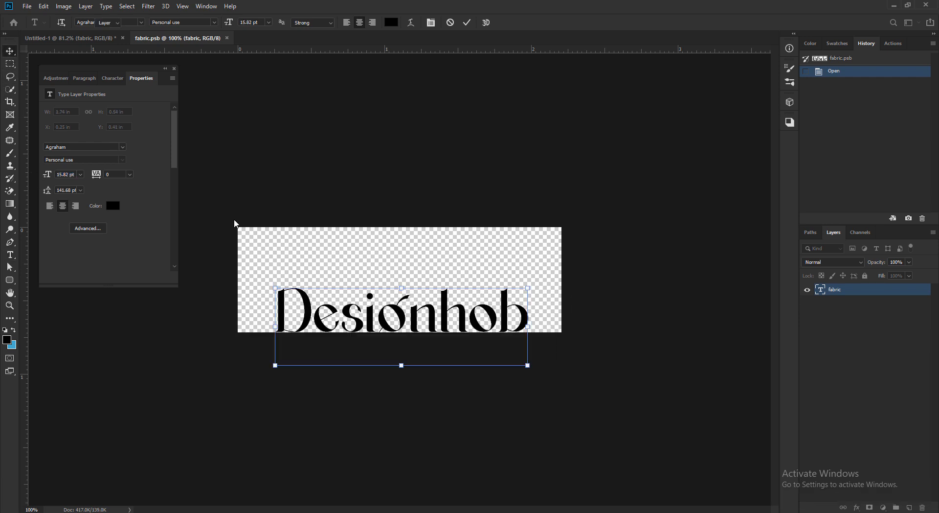
Move the Designhob text up and centre it horizontally on the canvas, and save the smart object to update the Untitled-1 artwork
{"action": "left_click_drag", "start_coordinate": [348, 316], "coordinate": [347, 282]}
{"action": "key", "text": "ctrl+a"}
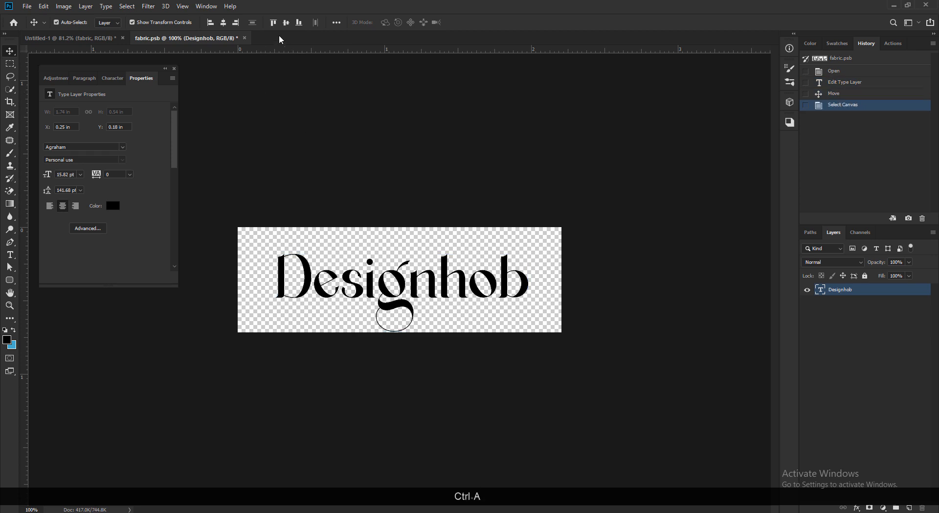
{"action": "left_click", "coordinate": [223, 23]}
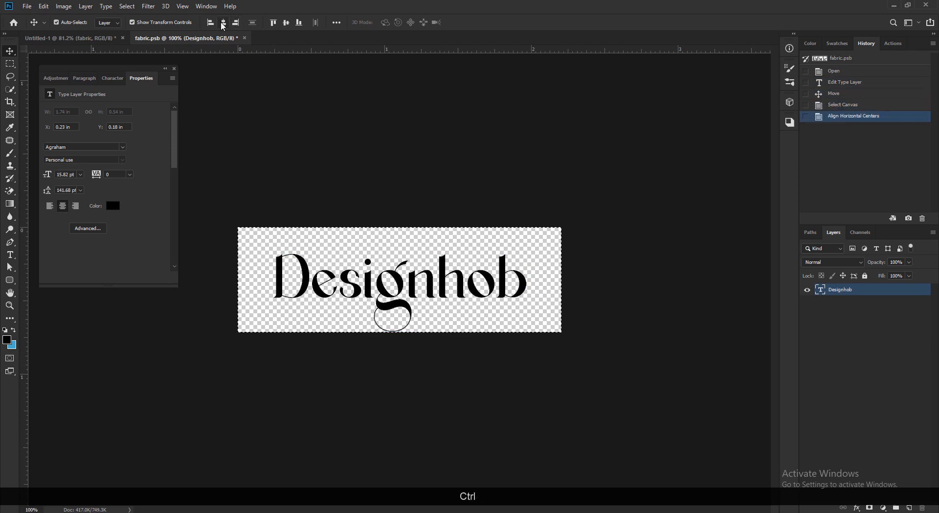
{"action": "key", "text": "ctrl+s"}
{"action": "left_click", "coordinate": [121, 42]}
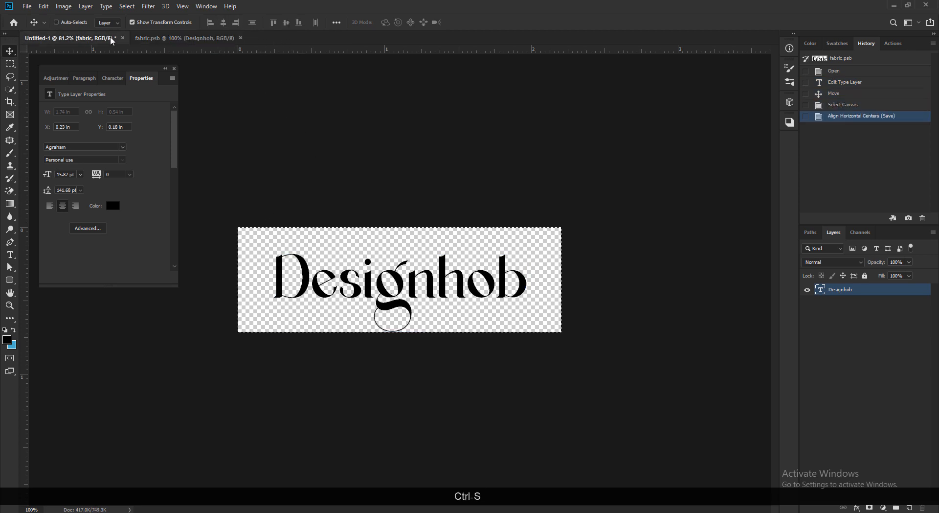
{"action": "mouse_move", "coordinate": [375, 295]}
{"action": "left_mouse_down"}
{"action": "mouse_move", "coordinate": [399, 327]}
{"action": "mouse_move", "coordinate": [361, 293]}
{"action": "left_mouse_up"}
Undo all the text edits in fabric.psb back to its opened state, and save it to update the Untitled-1 artwork
{"action": "left_click", "coordinate": [196, 40]}
{"action": "key", "text": "ctrl+z"}
{"action": "key", "text": "ctrl+z"}
{"action": "key", "text": "ctrl+z"}
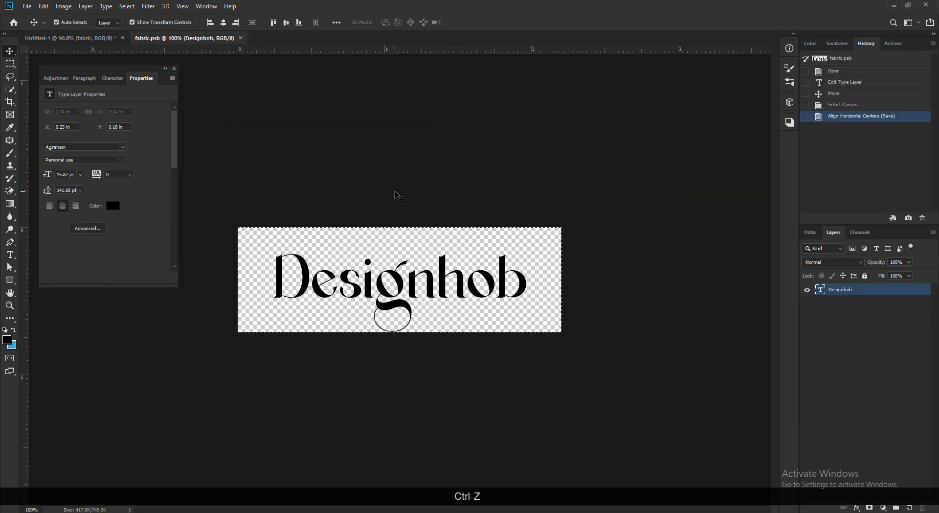
{"action": "key", "text": "ctrl+z"}
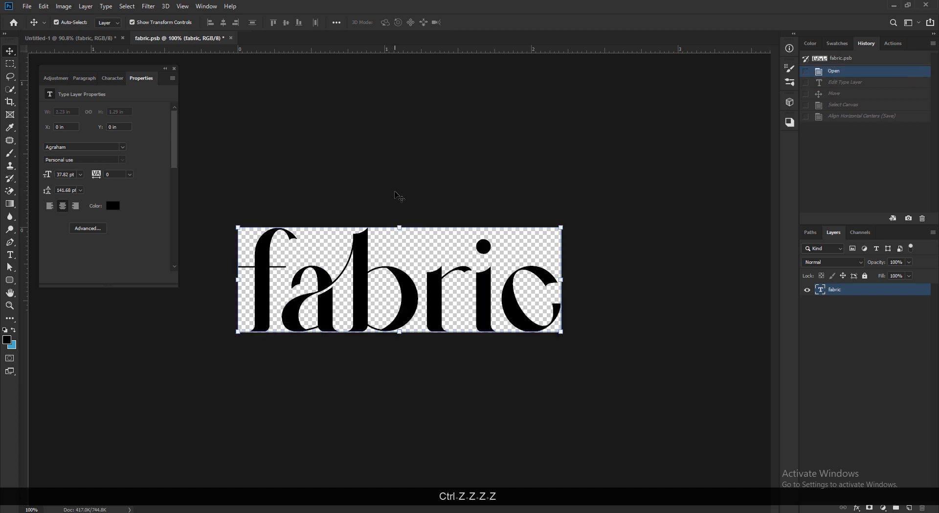
{"action": "key", "text": "ctrl+s"}
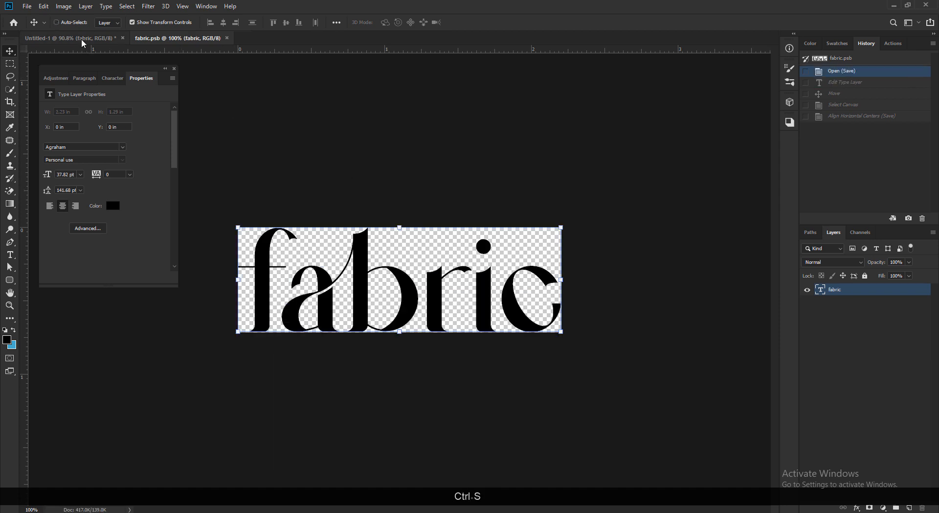
{"action": "left_click", "coordinate": [84, 38]}
{"action": "left_click_drag", "start_coordinate": [377, 282], "coordinate": [394, 311]}
Place the cotton image pngfind.com-cotton-png-850582 (1) from New folder (21) in File Explorer into the Untitled-1 document
{"action": "left_click", "coordinate": [9, 63]}
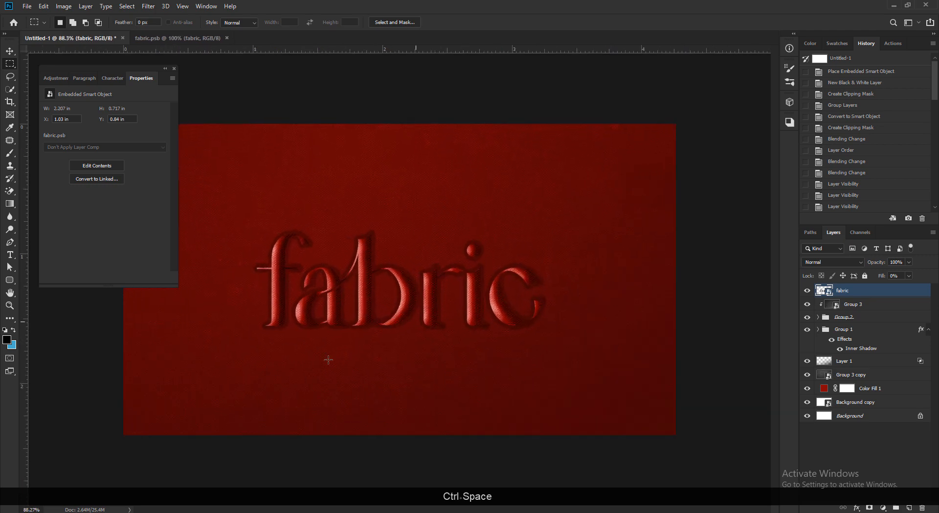
{"action": "mouse_move", "coordinate": [103, 509]}
{"action": "left_click", "coordinate": [141, 496]}
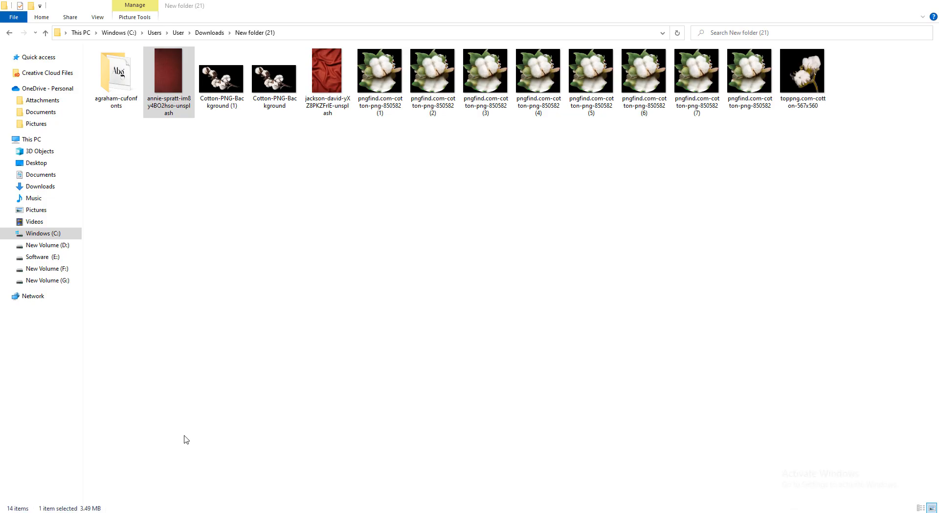
{"action": "left_click_drag", "start_coordinate": [401, 110], "coordinate": [376, 192]}
{"action": "left_click_drag", "start_coordinate": [400, 365], "coordinate": [371, 364]}
Move the placed cotton image to the canvas's upper edge, rotate it to about -33.3 degrees, and commit the placement
{"action": "left_click_drag", "start_coordinate": [403, 293], "coordinate": [403, 191]}
{"action": "left_click_drag", "start_coordinate": [507, 74], "coordinate": [462, 157]}
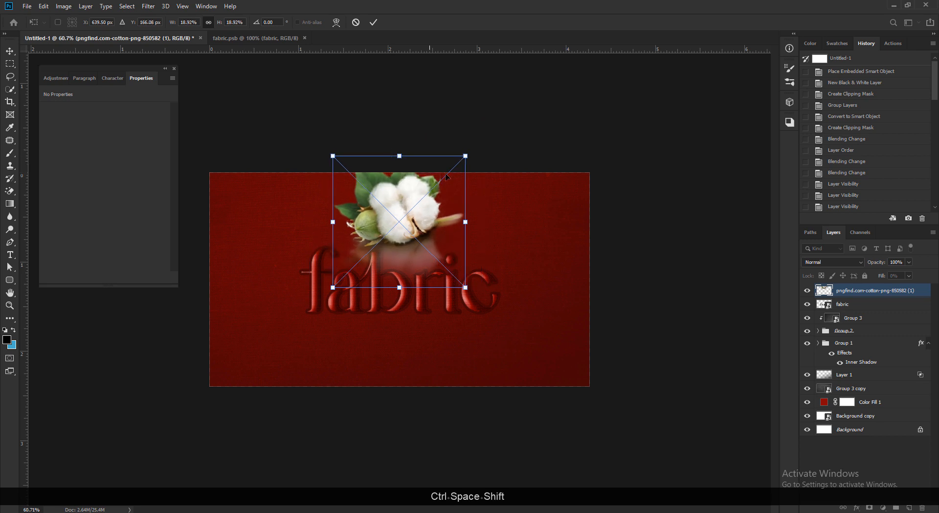
{"action": "left_click_drag", "start_coordinate": [463, 121], "coordinate": [399, 104]}
{"action": "left_click_drag", "start_coordinate": [431, 212], "coordinate": [438, 182]}
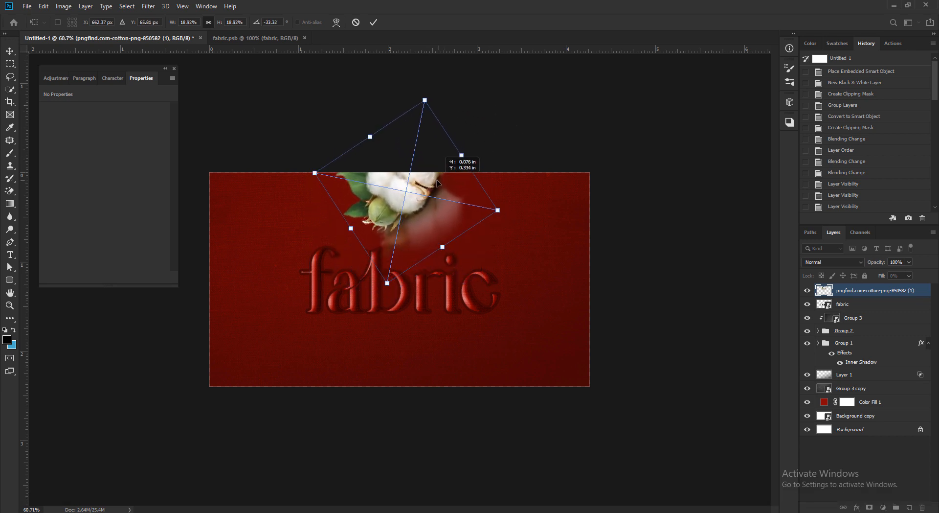
{"action": "key", "text": "Return"}
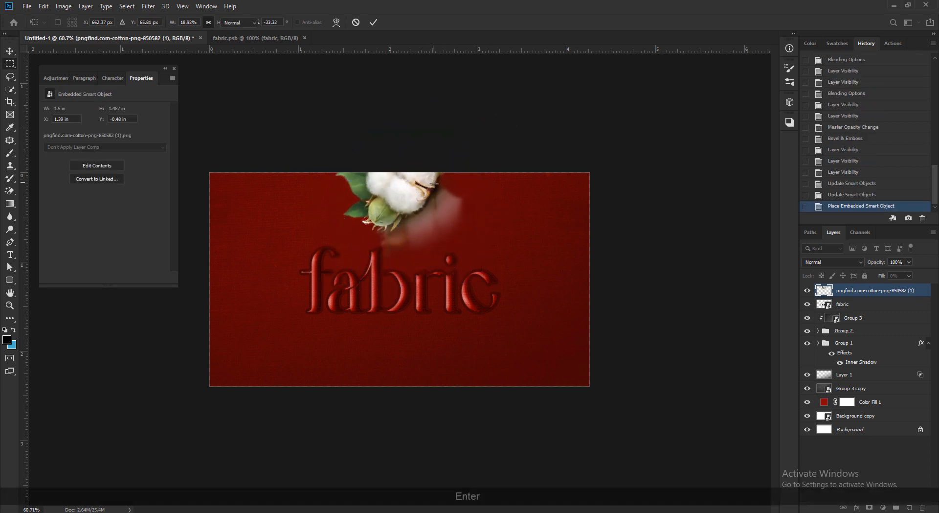
Move the cotton image to the canvas's lower edge beneath the fabric text and rotate it to about 56.7 degrees
{"action": "left_click", "coordinate": [10, 50]}
{"action": "left_click_drag", "start_coordinate": [401, 206], "coordinate": [401, 359]}
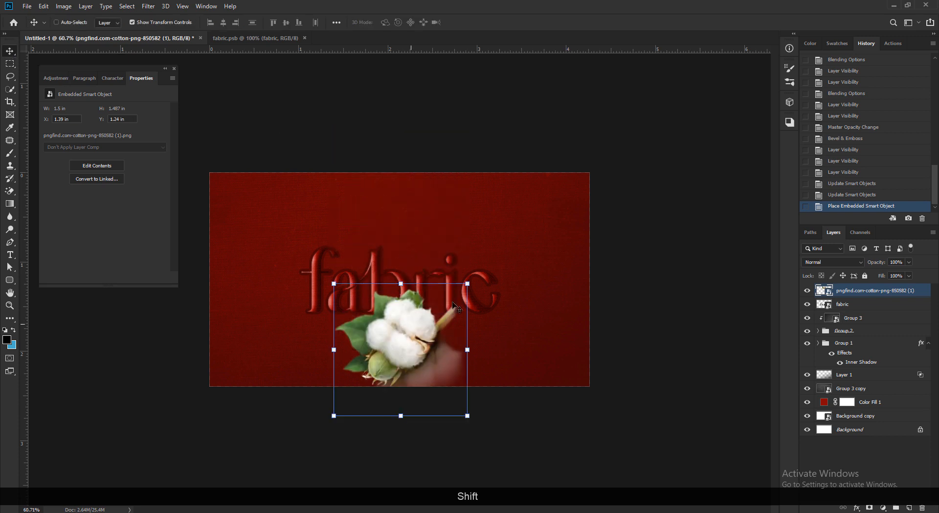
{"action": "left_click_drag", "start_coordinate": [500, 387], "coordinate": [364, 439]}
{"action": "mouse_move", "coordinate": [434, 340]}
{"action": "left_mouse_down"}
{"action": "mouse_move", "coordinate": [428, 361]}
{"action": "mouse_move", "coordinate": [415, 361]}
{"action": "mouse_move", "coordinate": [421, 351]}
{"action": "left_mouse_up"}
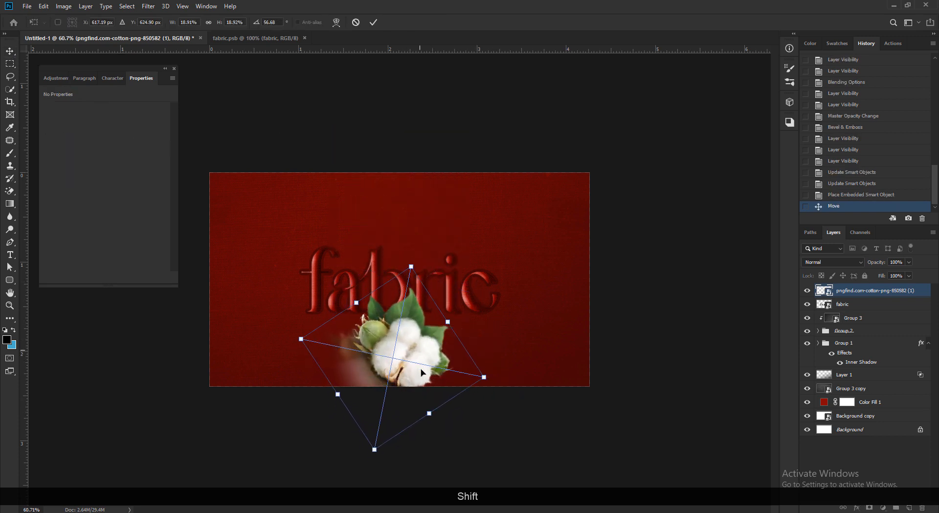
Scale the cotton image down to about 16.2%, adjust its position vertically, and apply the transform
{"action": "left_click_drag", "start_coordinate": [429, 414], "coordinate": [427, 405]}
{"action": "key", "text": "ctrl+z"}
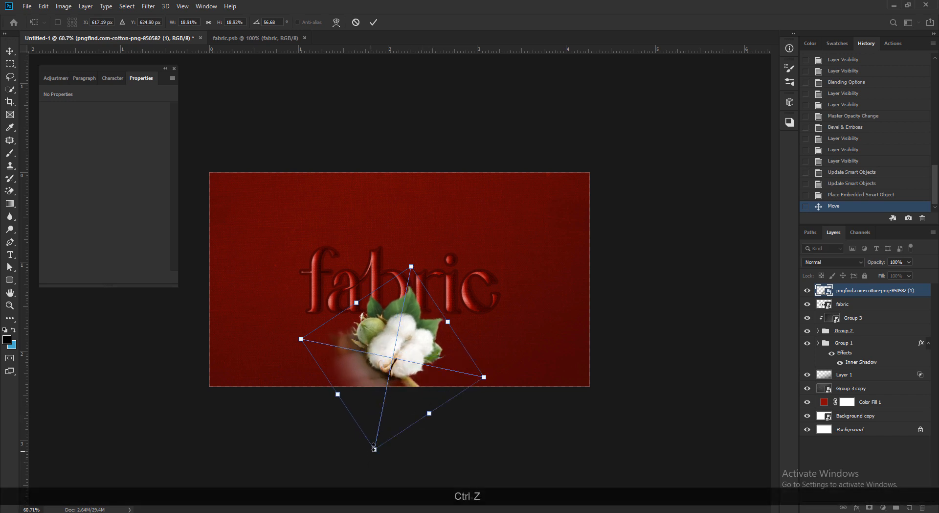
{"action": "left_click_drag", "start_coordinate": [370, 444], "coordinate": [384, 425]}
{"action": "left_click_drag", "start_coordinate": [416, 399], "coordinate": [416, 403]}
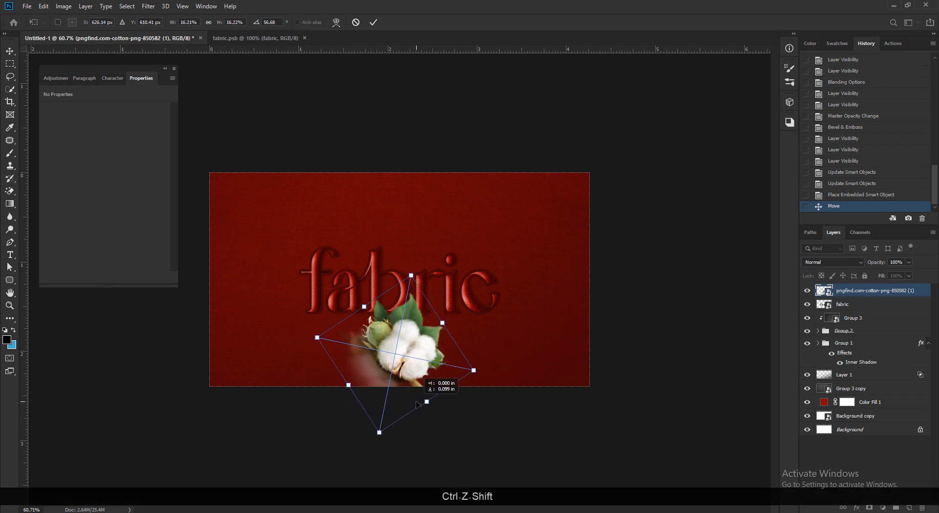
{"action": "key", "text": "Return"}
Set the cotton layer's blend mode to Luminosity and check the result against the fabric texture
{"action": "left_click", "coordinate": [827, 259]}
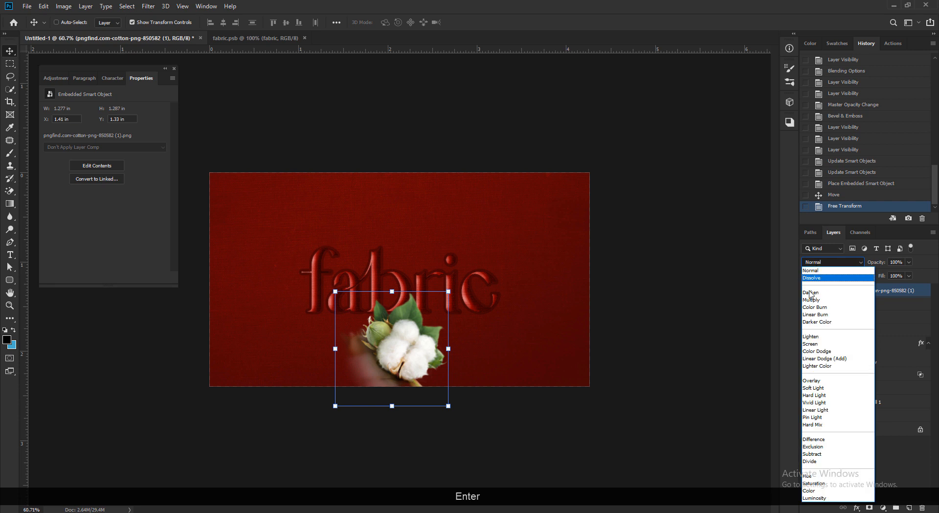
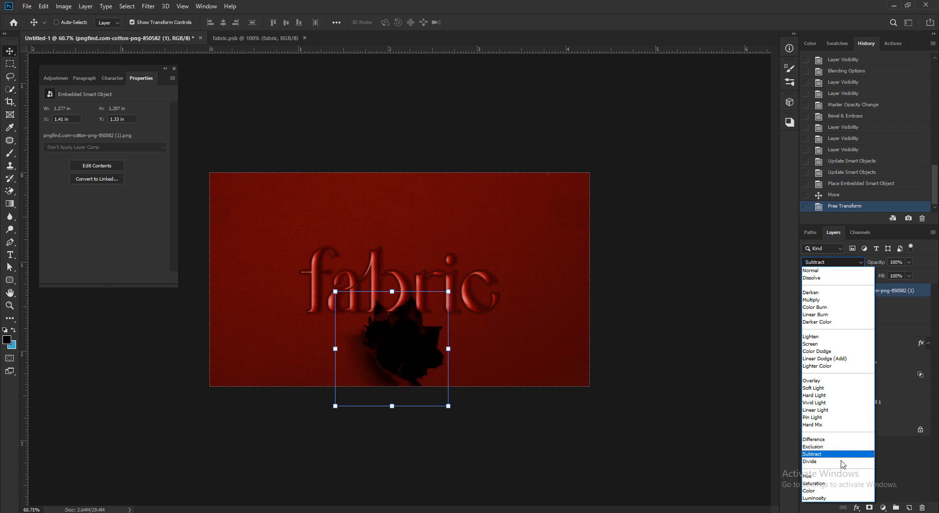
{"action": "left_click", "coordinate": [847, 498]}
{"action": "left_click", "coordinate": [375, 370], "text": "ctrl"}
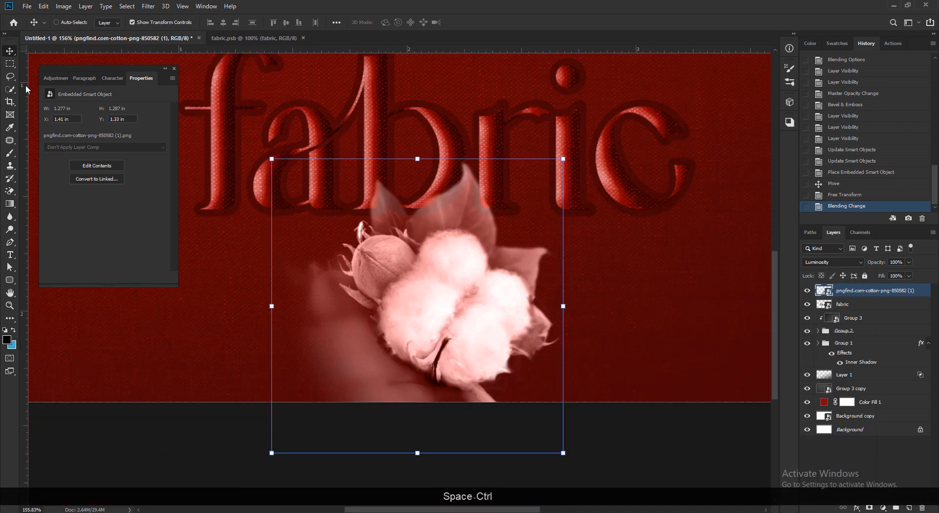
{"action": "left_click", "coordinate": [10, 63]}
{"action": "left_click", "coordinate": [437, 360], "text": "ctrl+alt"}
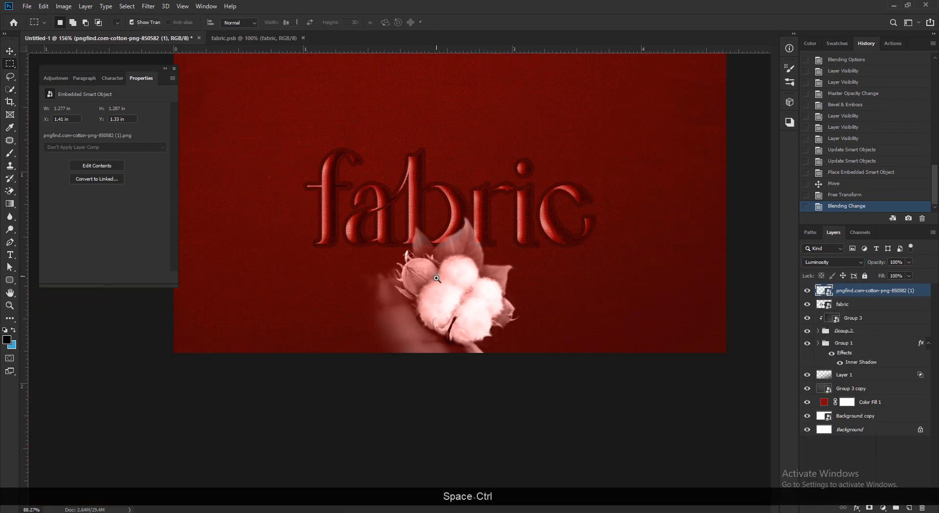
{"action": "left_click_drag", "start_coordinate": [437, 360], "coordinate": [431, 314]}
{"action": "left_click_drag", "start_coordinate": [345, 388], "coordinate": [397, 320]}
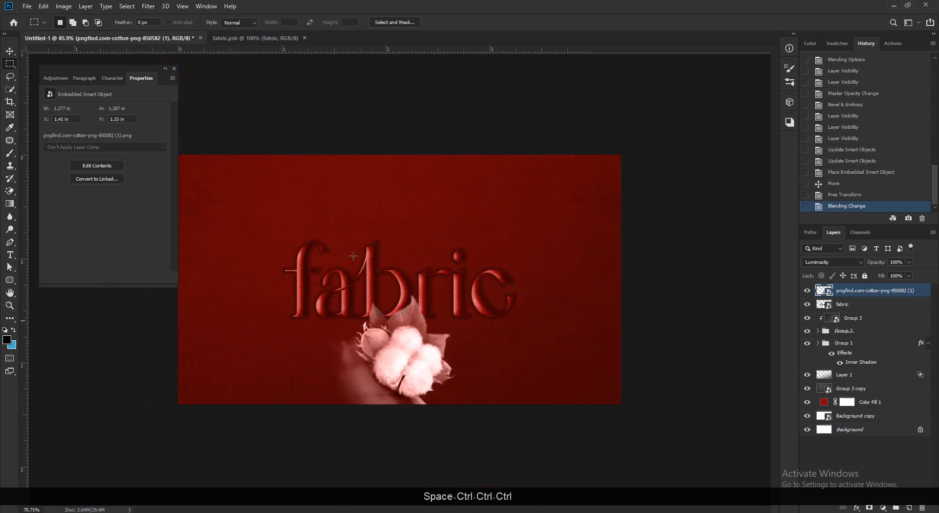
Reposition the cotton image under the fabric text and resize it to about 14.6%
{"action": "left_click", "coordinate": [11, 51]}
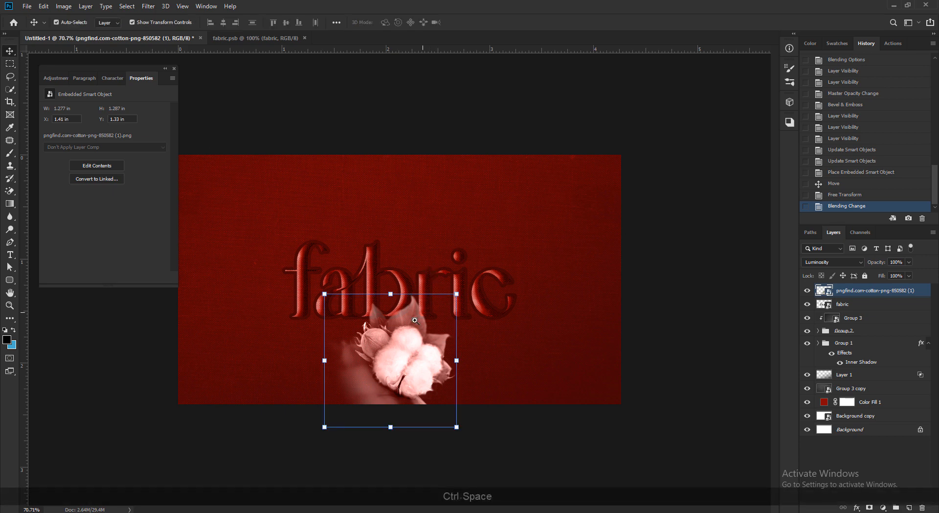
{"action": "left_click_drag", "start_coordinate": [414, 349], "coordinate": [409, 373]}
{"action": "left_click_drag", "start_coordinate": [391, 290], "coordinate": [392, 280]}
{"action": "mouse_move", "coordinate": [434, 433]}
{"action": "left_mouse_down"}
{"action": "mouse_move", "coordinate": [444, 448]}
{"action": "mouse_move", "coordinate": [437, 422]}
{"action": "left_mouse_up"}
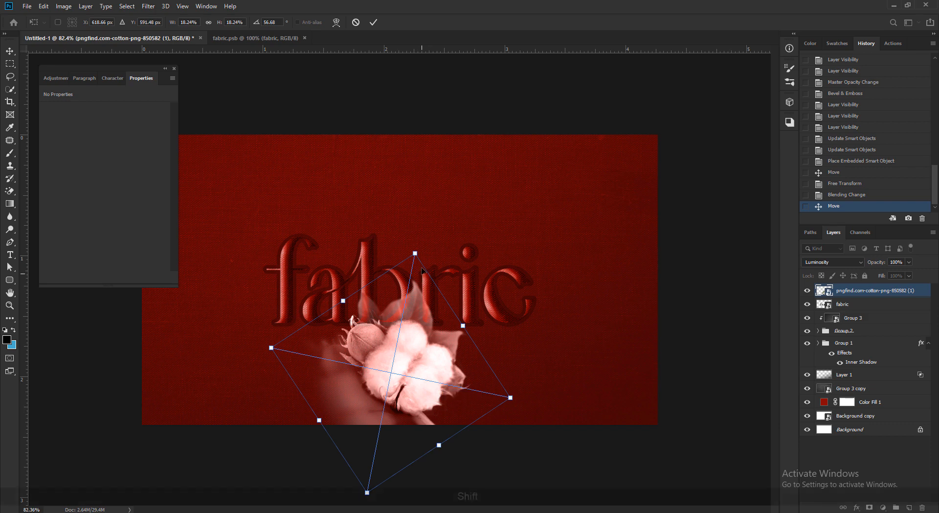
{"action": "left_click_drag", "start_coordinate": [415, 253], "coordinate": [413, 265]}
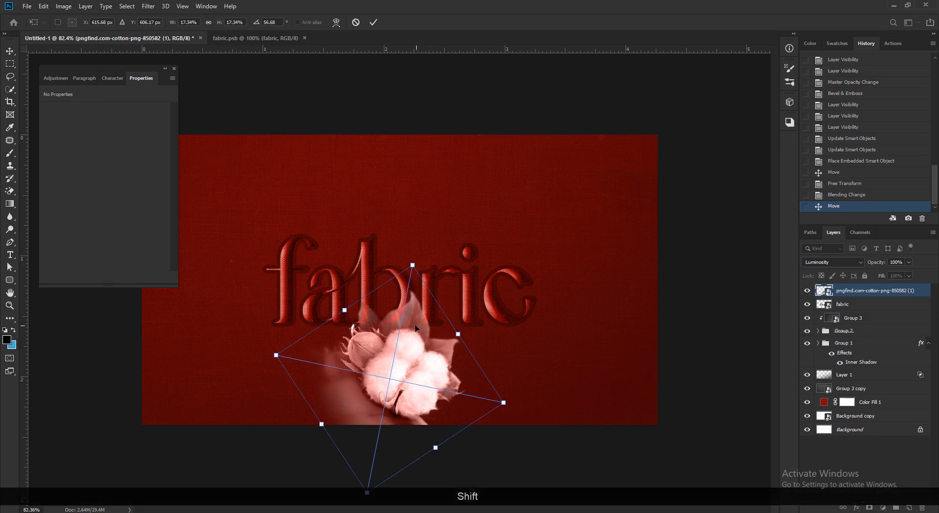
{"action": "key", "text": "Return"}
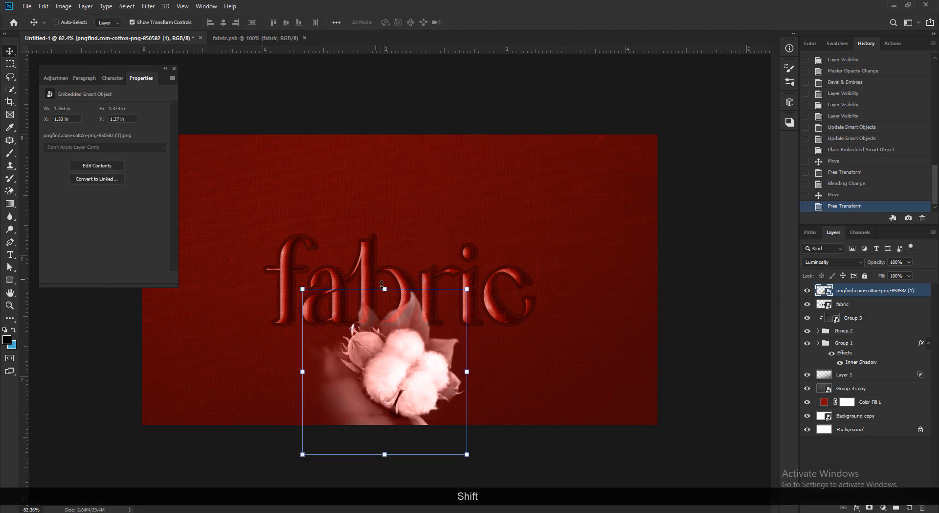
{"action": "left_click_drag", "start_coordinate": [384, 296], "coordinate": [388, 313]}
{"action": "left_click_drag", "start_coordinate": [398, 365], "coordinate": [400, 357]}
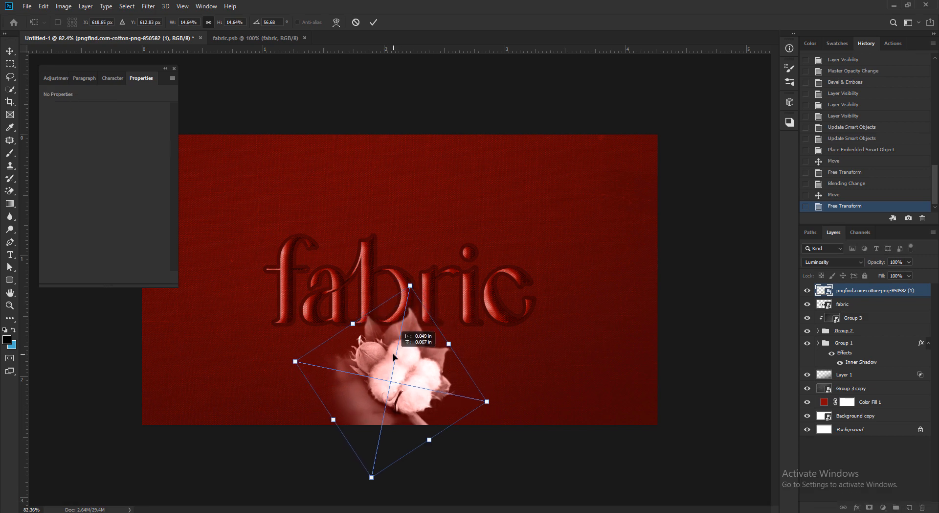
{"action": "key", "text": "Return"}
Align the cotton image to the canvas's horizontal centre and clear the selection
{"action": "key", "text": "ctrl+a"}
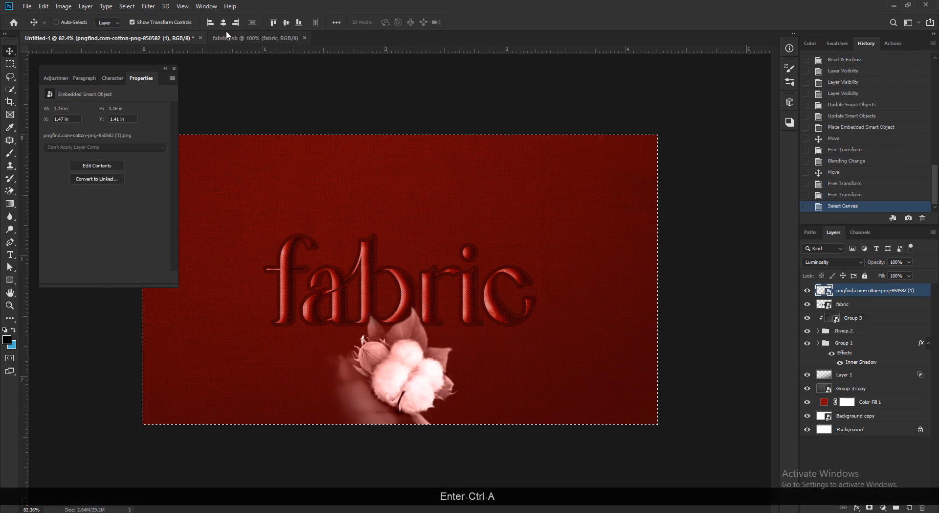
{"action": "left_click", "coordinate": [223, 24]}
{"action": "key", "text": "ctrl+d"}
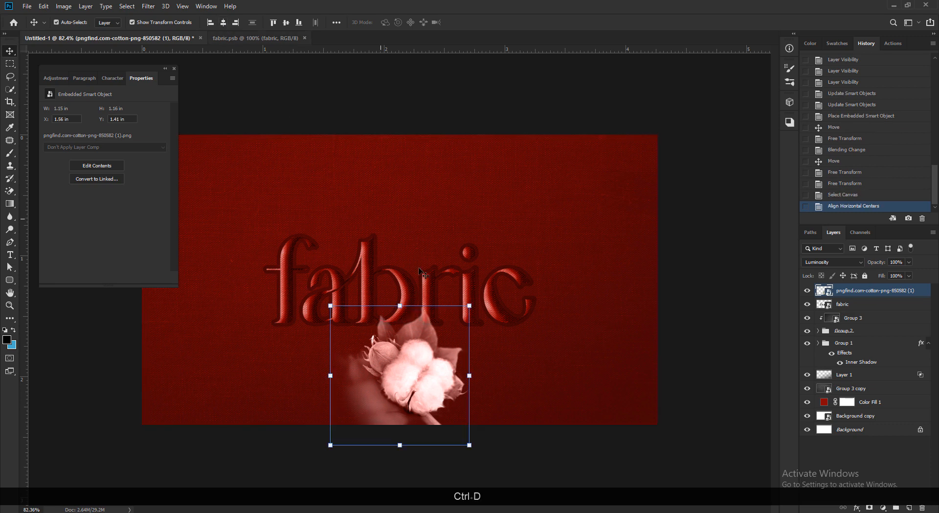
Move the cotton image down past the canvas's lower edge and enlarge it to about 1.47 in wide
{"action": "left_click_drag", "start_coordinate": [450, 345], "coordinate": [401, 382]}
{"action": "left_click_drag", "start_coordinate": [403, 312], "coordinate": [424, 331]}
{"action": "key", "text": "ctrl+z"}
{"action": "left_click", "coordinate": [10, 64]}
{"action": "left_click_drag", "start_coordinate": [339, 287], "coordinate": [336, 295]}
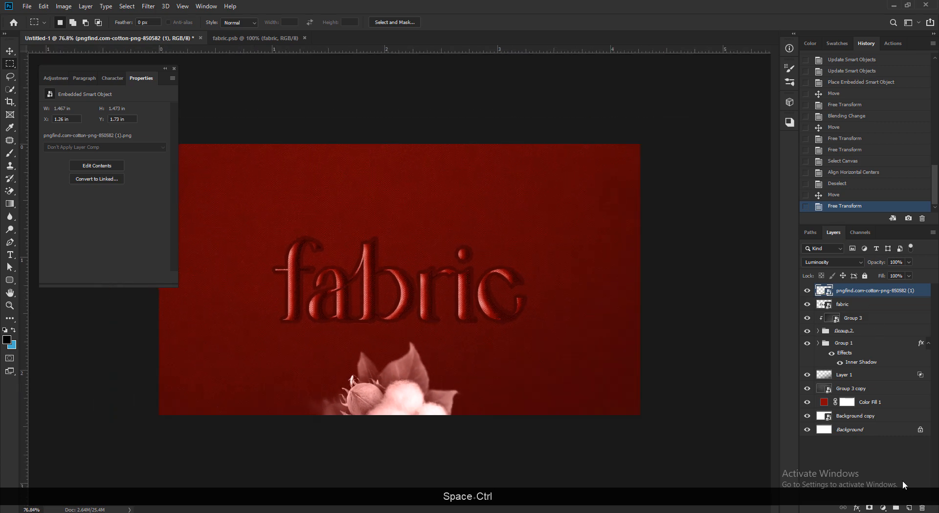
Add a Levels adjustment layer above the cotton layer and set its midtone value to 0.92
{"action": "left_click", "coordinate": [882, 508]}
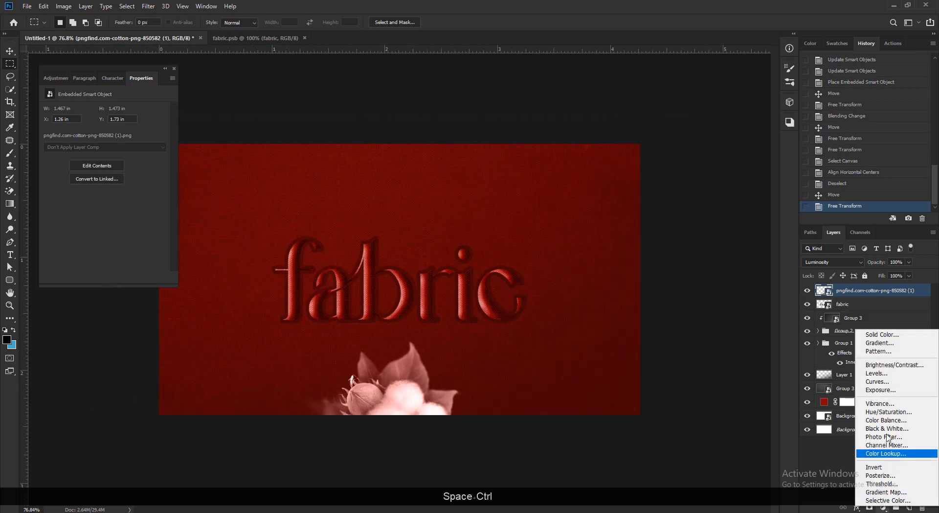
{"action": "left_click", "coordinate": [875, 373]}
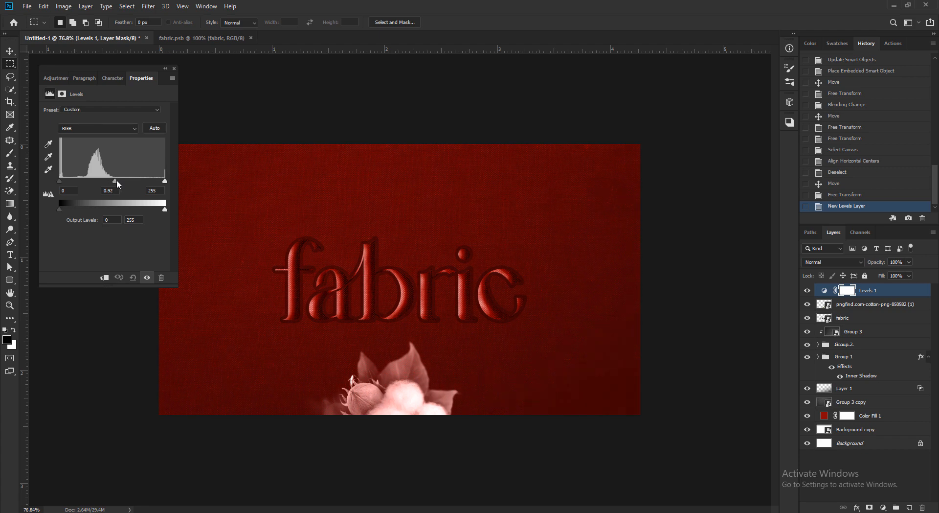
{"action": "left_click_drag", "start_coordinate": [116, 183], "coordinate": [115, 182]}
{"action": "left_click_drag", "start_coordinate": [258, 230], "coordinate": [349, 280]}
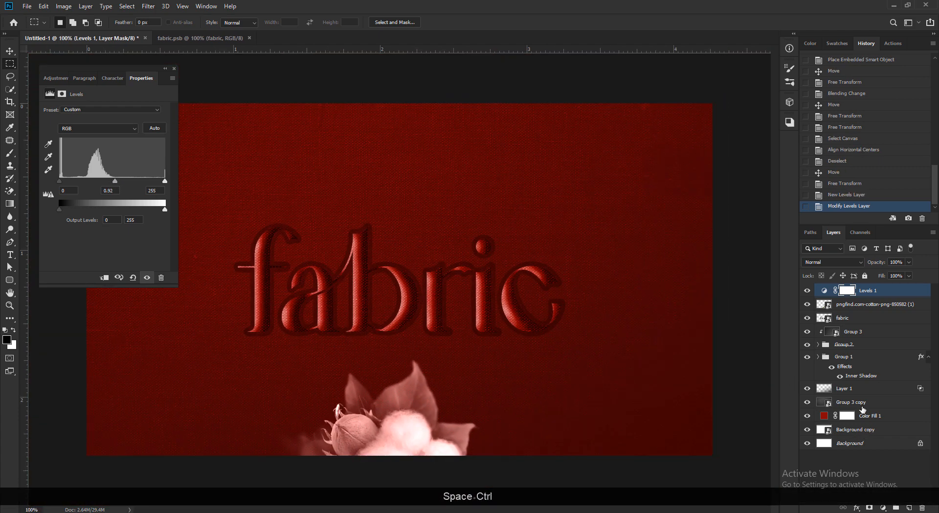
Set the Group 3 copy layer's opacity to 33% after trying 40%, and check the fabric texture
{"action": "left_click", "coordinate": [862, 406]}
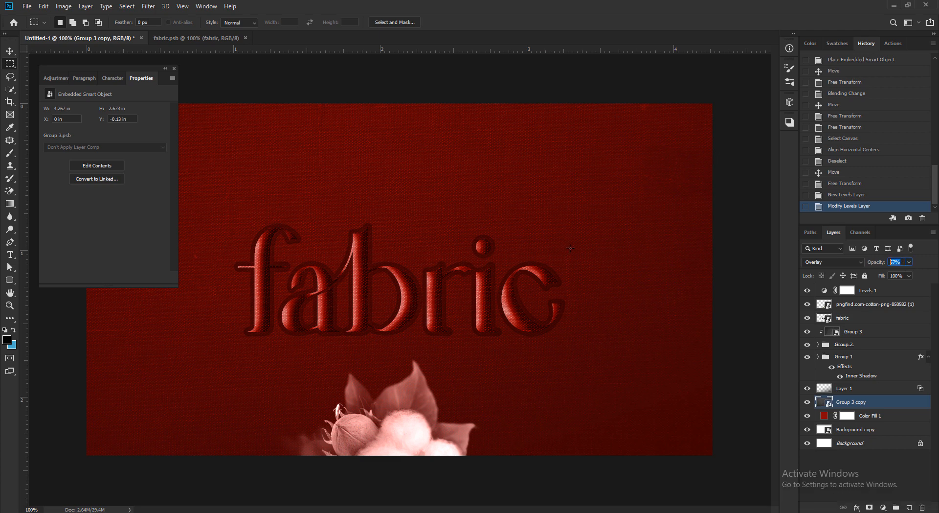
{"action": "type", "text": "40"}
{"action": "left_click_drag", "start_coordinate": [340, 280], "coordinate": [474, 306]}
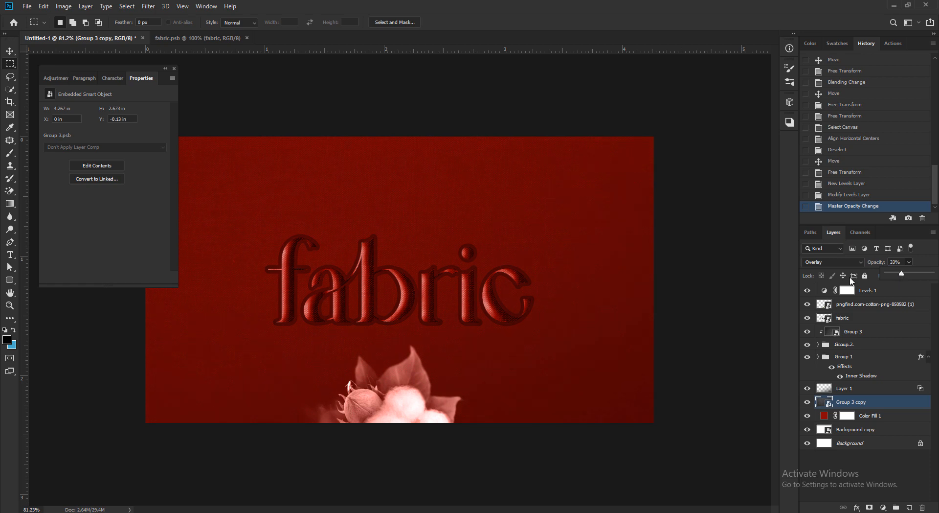
{"action": "mouse_move", "coordinate": [352, 283]}
{"action": "left_mouse_down"}
{"action": "mouse_move", "coordinate": [353, 298]}
{"action": "mouse_move", "coordinate": [344, 291]}
{"action": "left_mouse_up"}
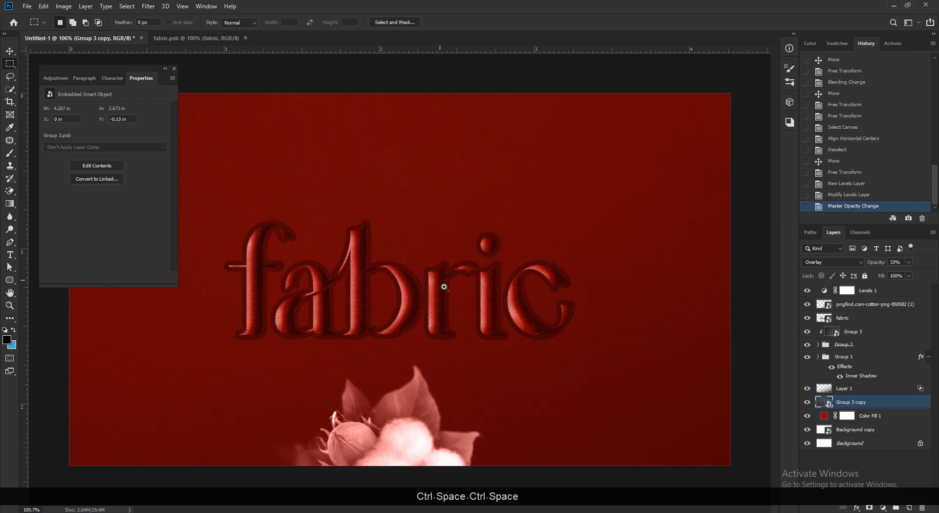
{"action": "left_click_drag", "start_coordinate": [444, 287], "coordinate": [440, 312]}
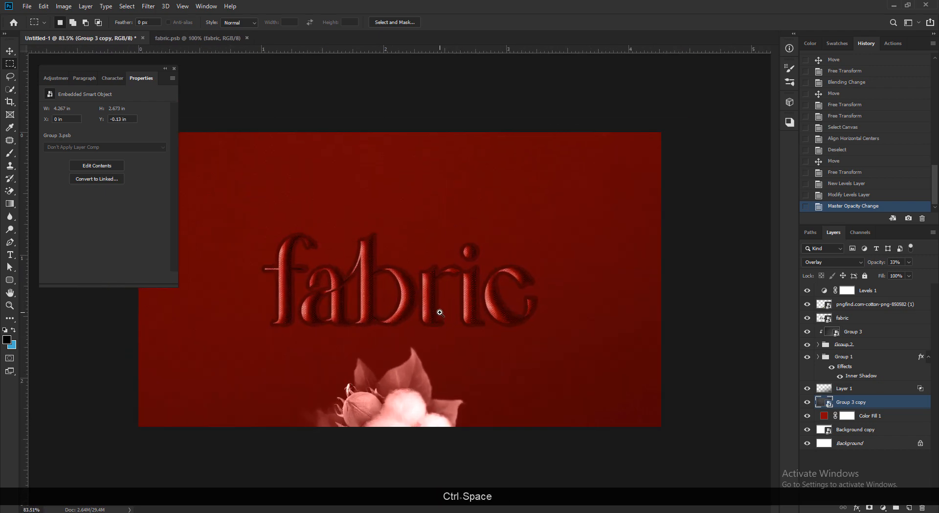